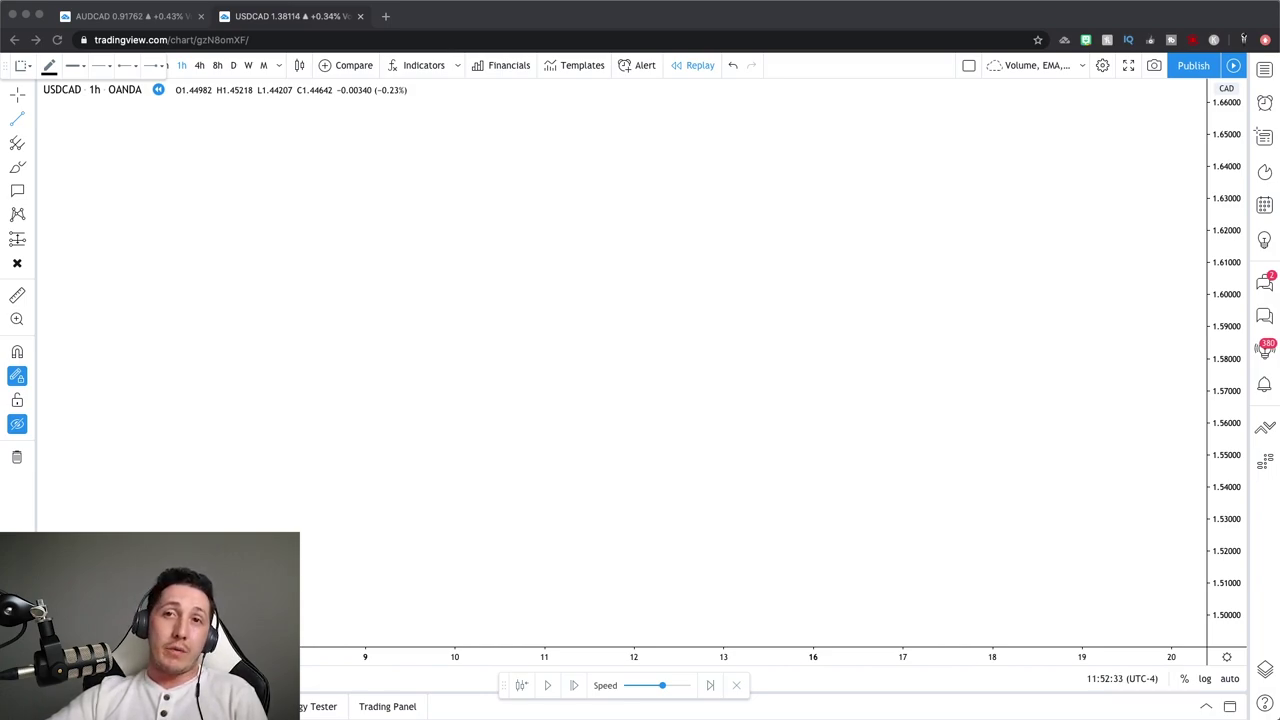
Step: Unhide drawings and chain trend lines up to a left shoulder near 1.590, then down to the first neckline low
key("super+Tab")
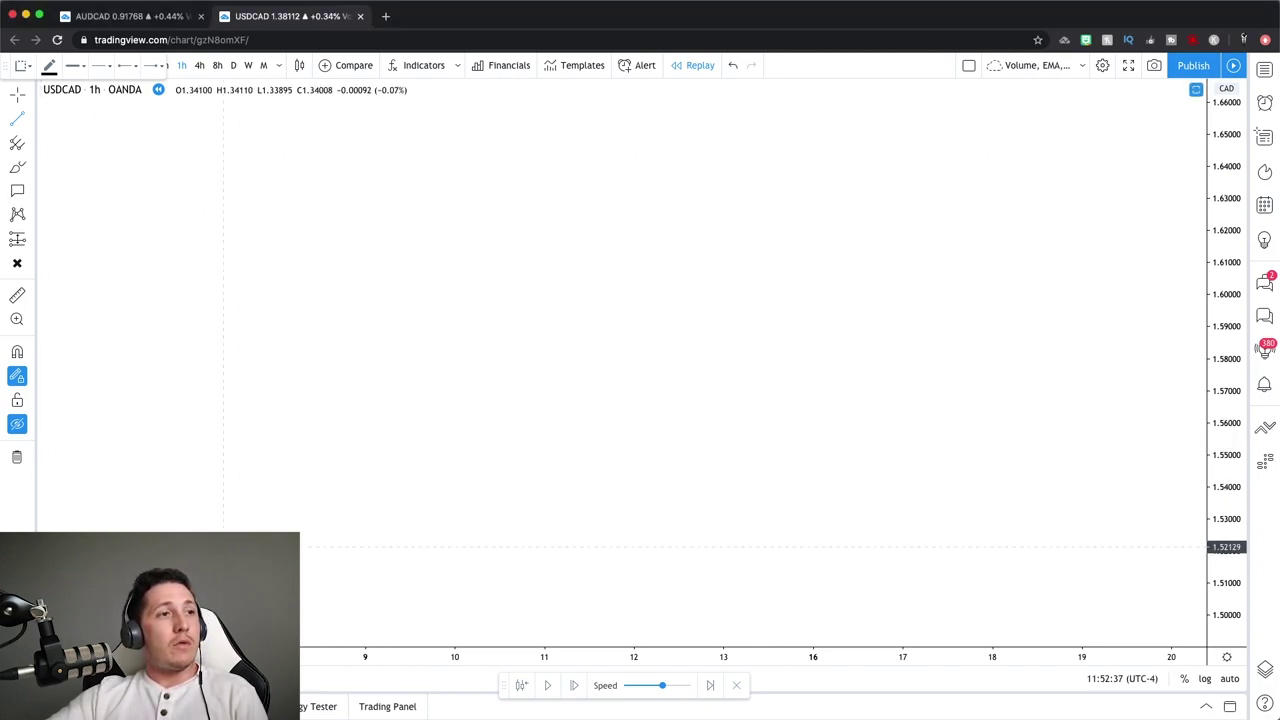
left_click(17, 424)
left_click(300, 444)
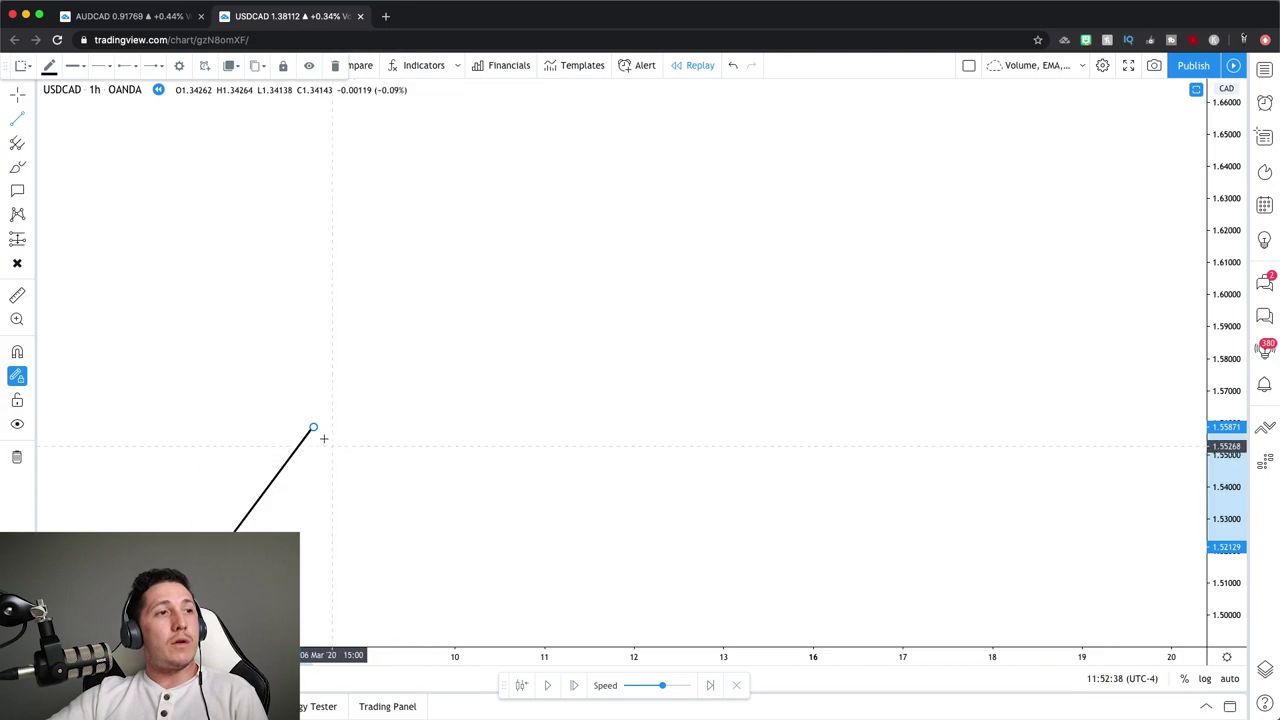
left_click(314, 428)
left_click(369, 473)
left_click(369, 473)
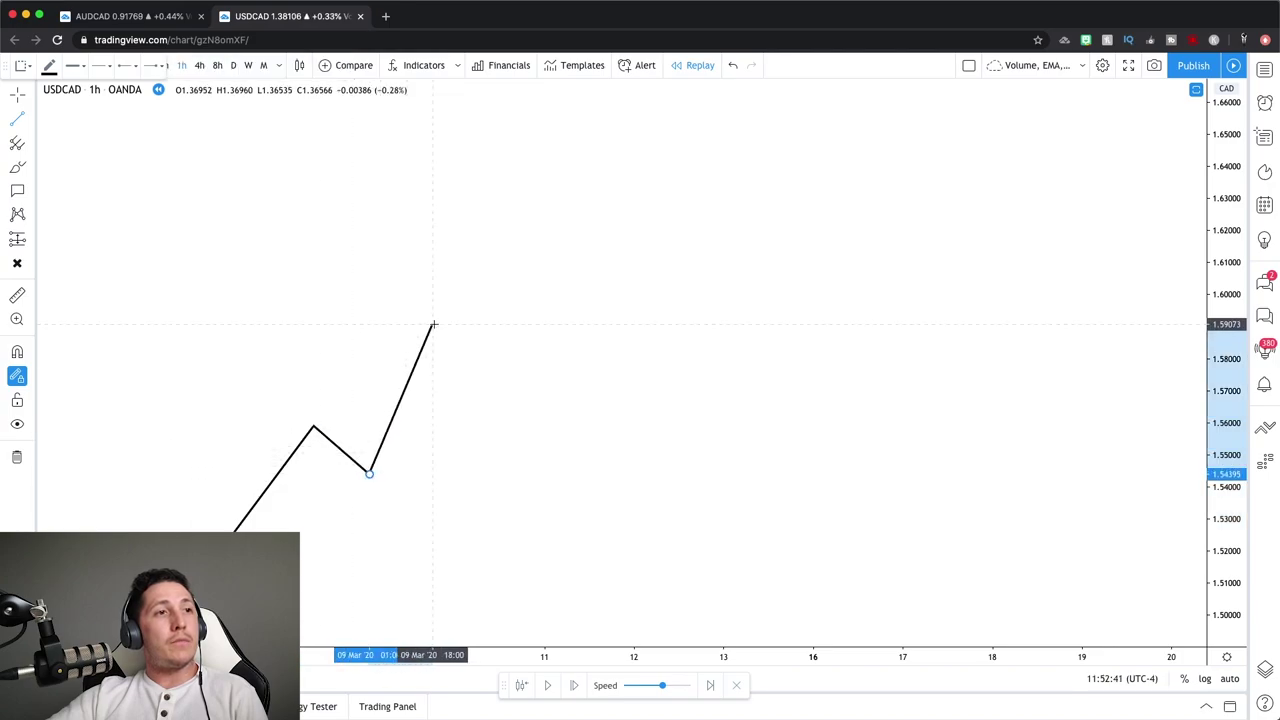
left_click(432, 330)
left_click(432, 330)
left_click(477, 409)
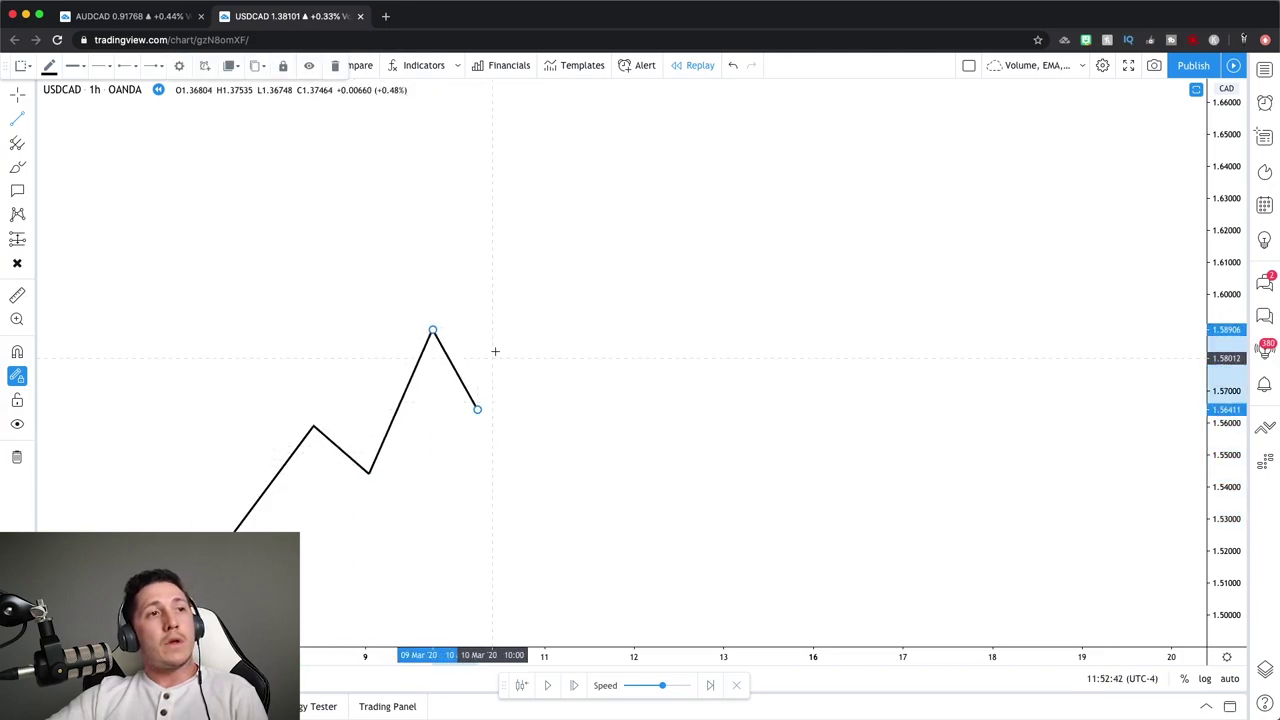
Step: Continue the zigzag through the head near 1.621, a low near 1.564 and the right shoulder near 1.5905
left_click(475, 406)
left_click(538, 228)
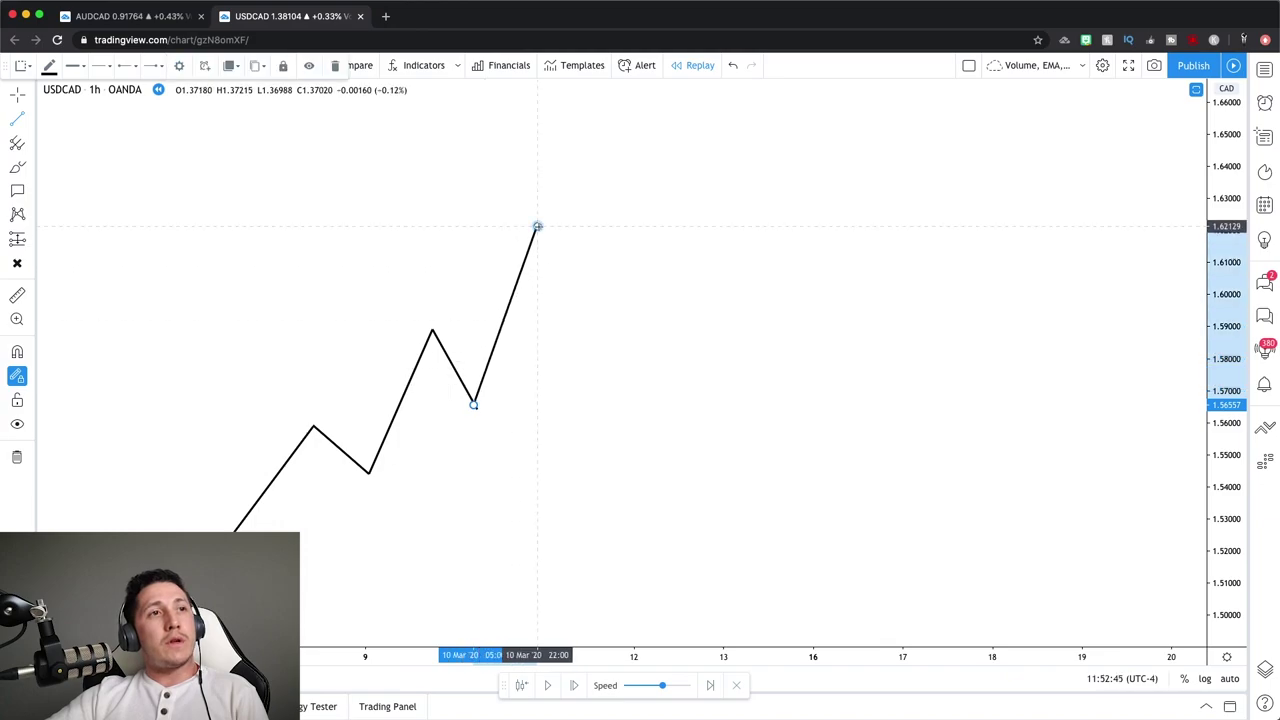
left_click(537, 227)
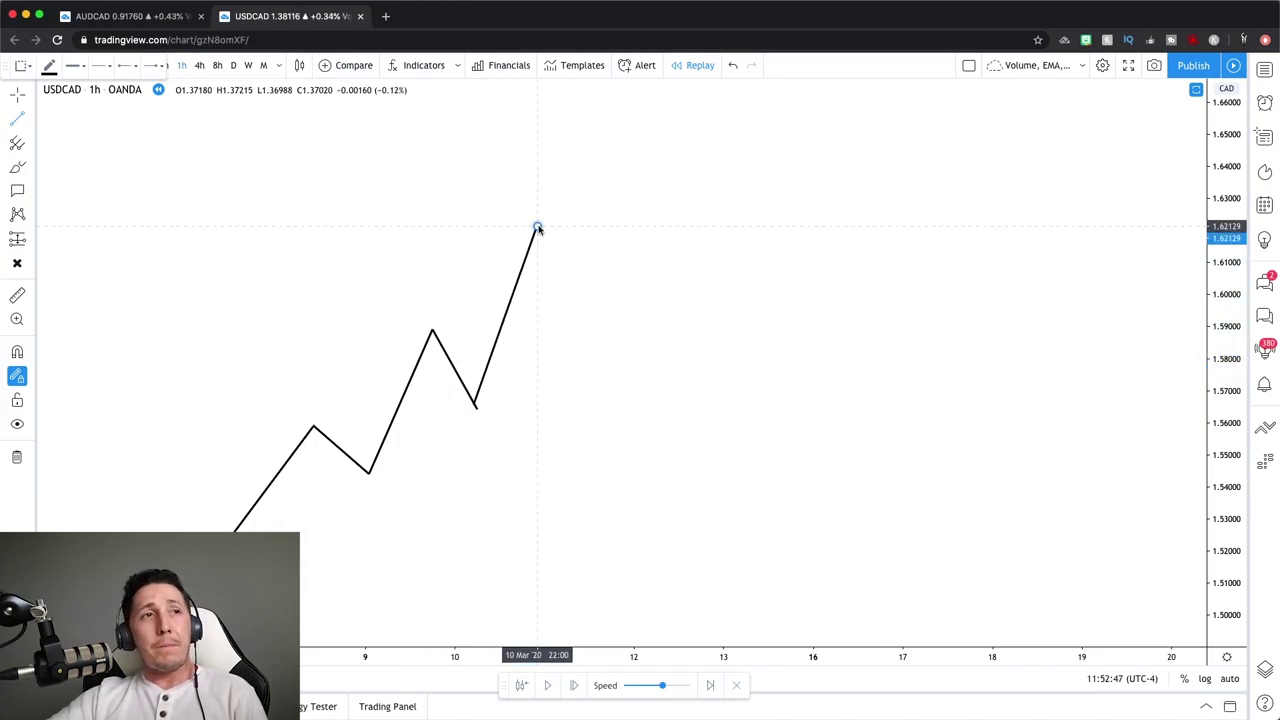
left_click(589, 410)
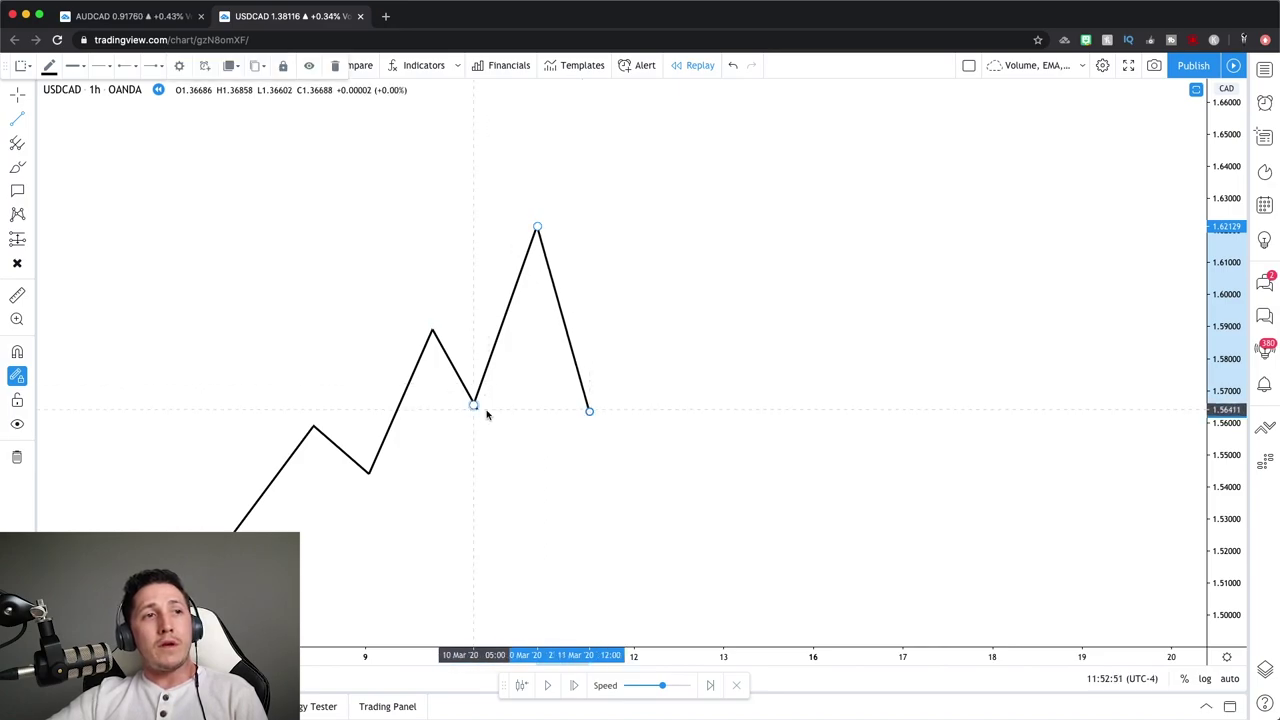
left_click(590, 412)
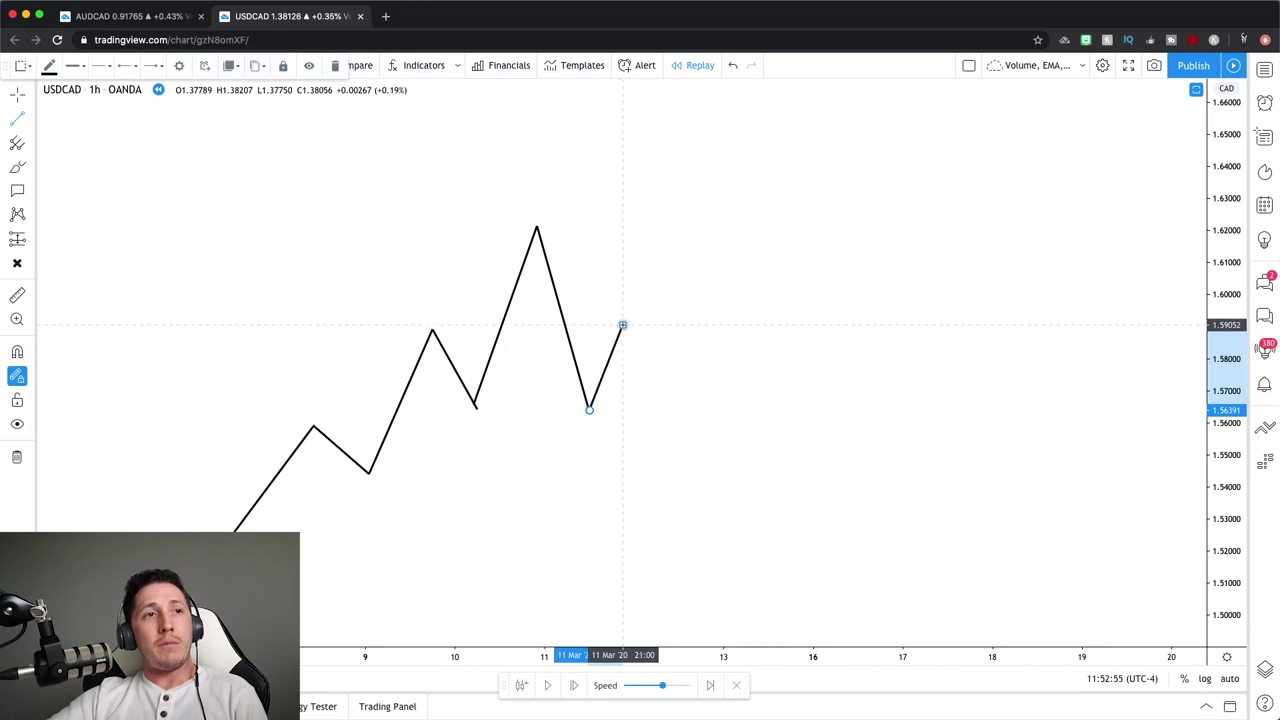
left_click(622, 325)
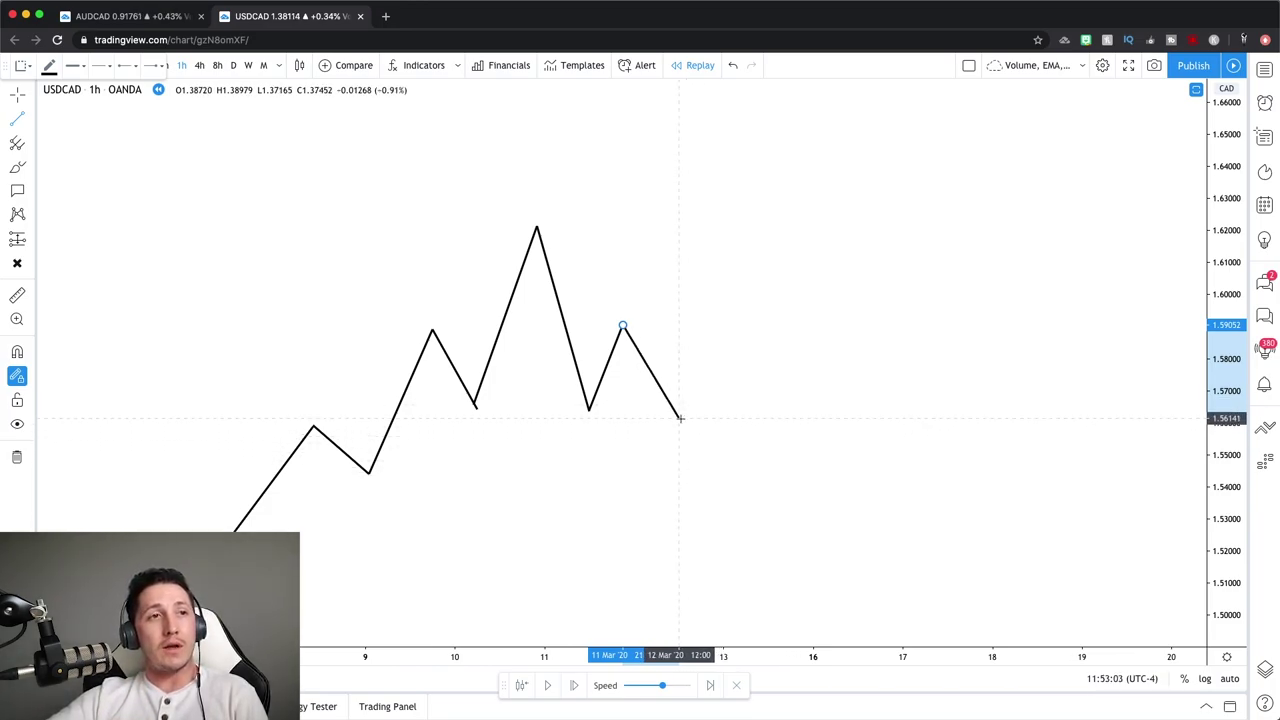
double_click(678, 410)
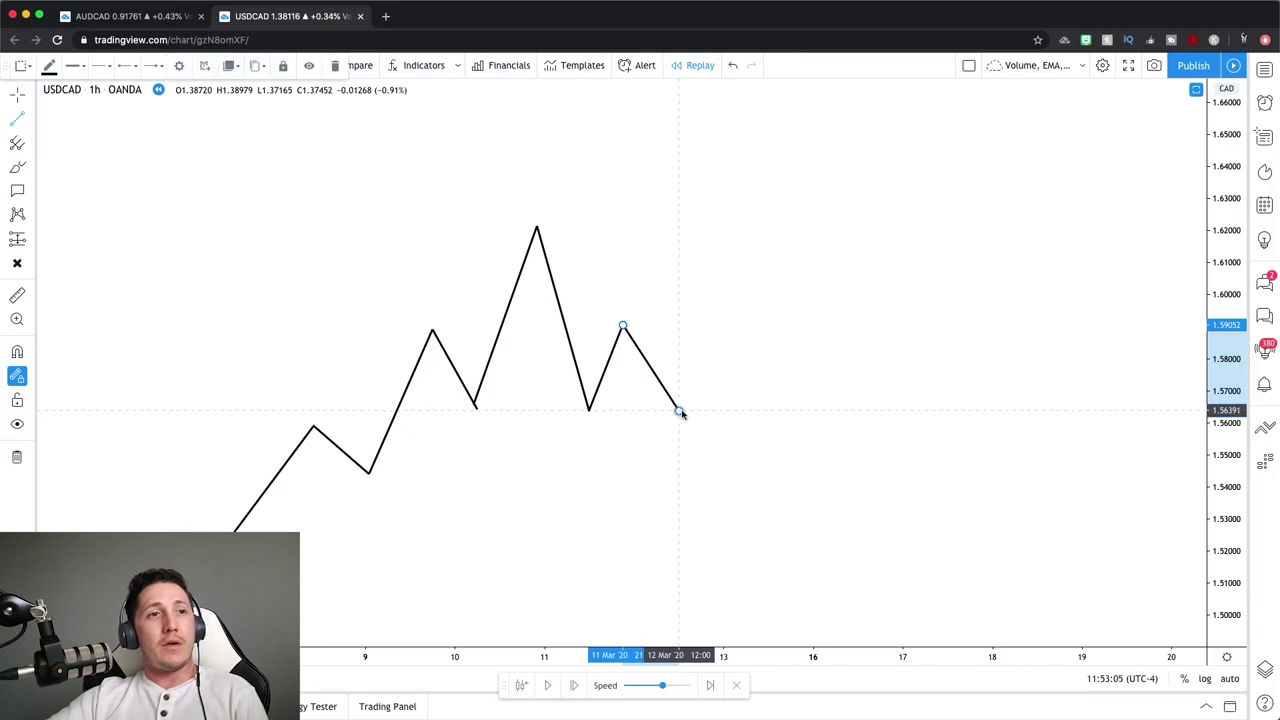
Step: Draw a single horizontal neckline at 1.5637 across the pattern's lows
left_click(17, 385)
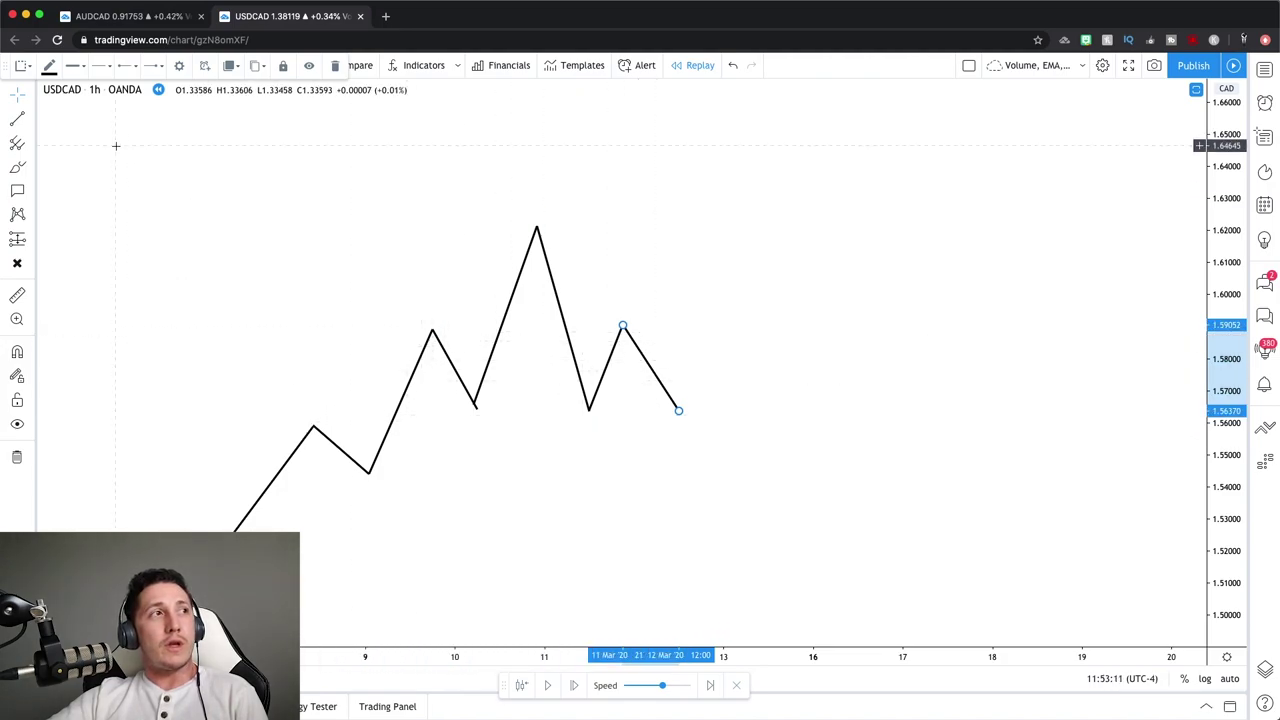
left_click(17, 117)
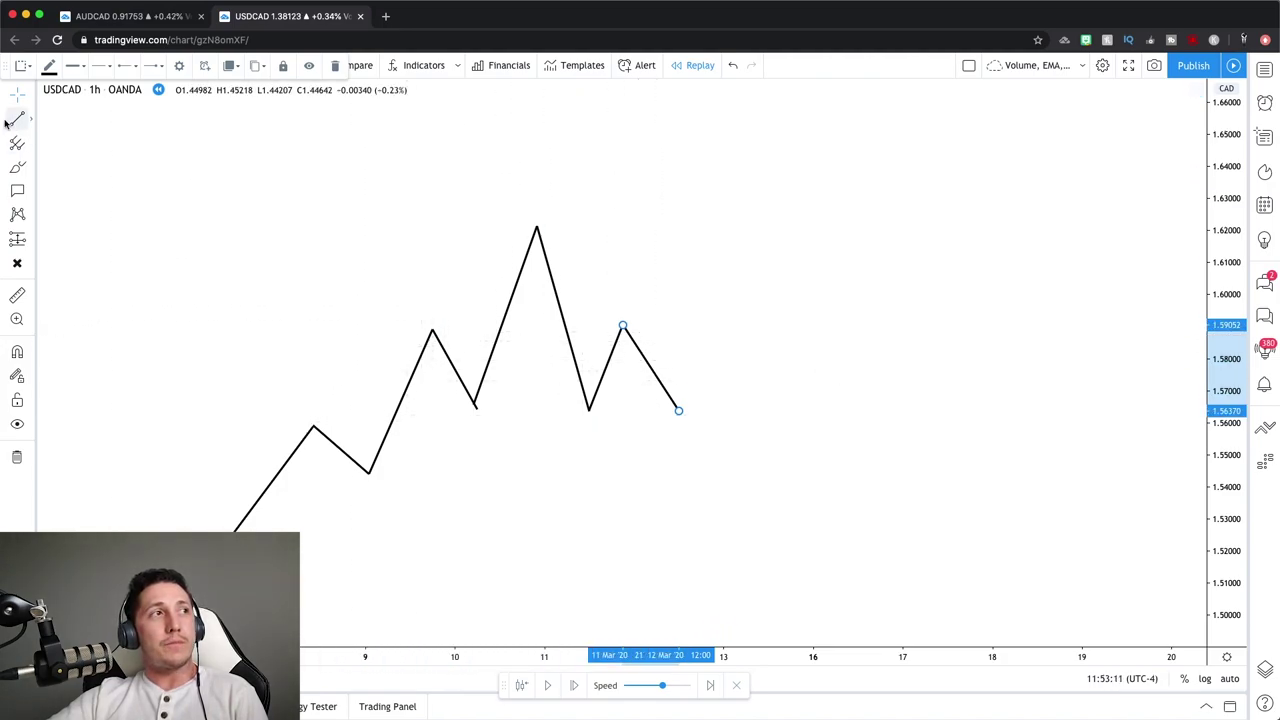
left_click(384, 410)
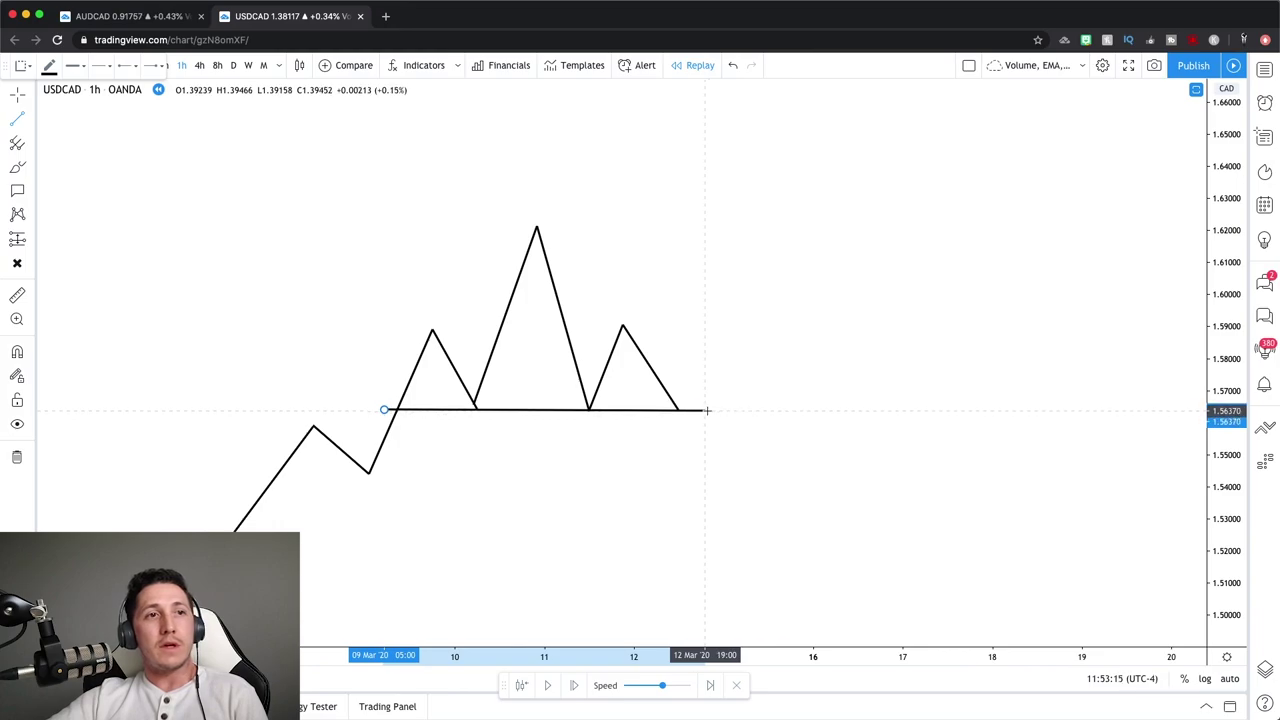
left_click(705, 410)
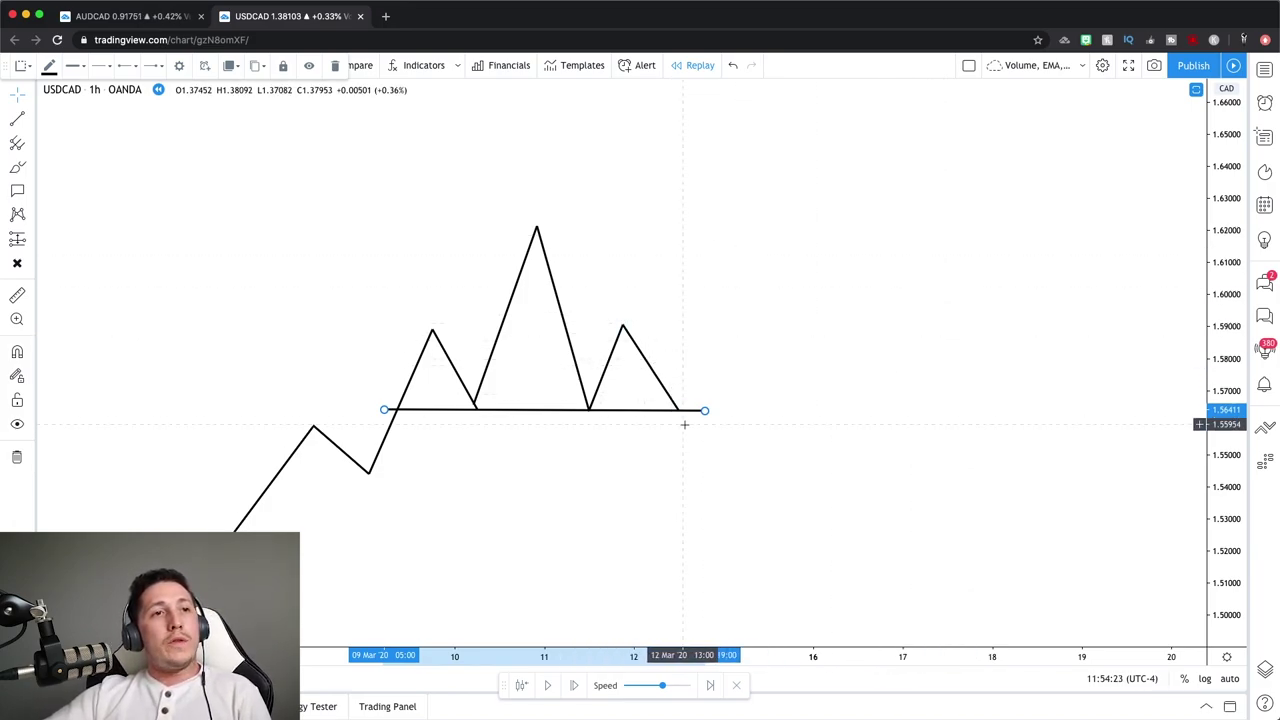
Step: Drag the right shoulder's down-leg endpoint below the 1.5637 neckline
left_click_drag(680, 412, 701, 463)
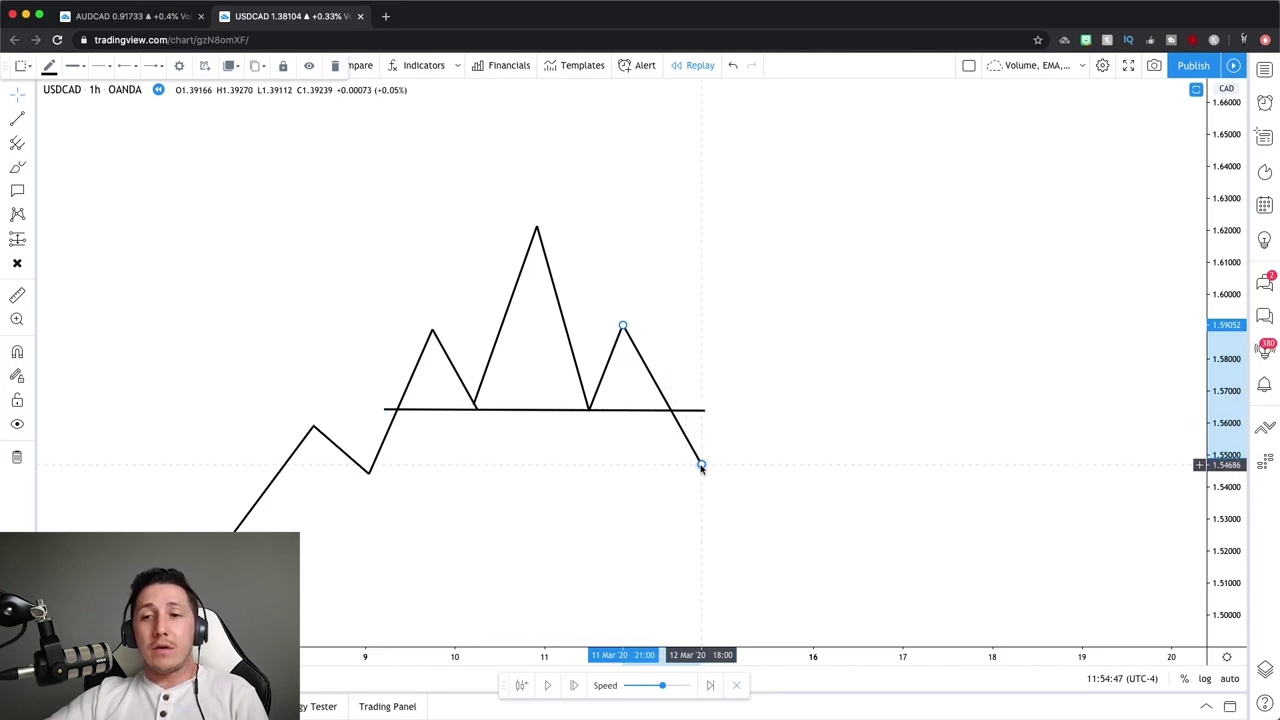
Step: Bring up the forecasting and position tools list
left_click(29, 240)
Step: Place a short position right of the pattern: entry about 1.5689, stop 1.5801, target 1.5298
left_click(65, 266)
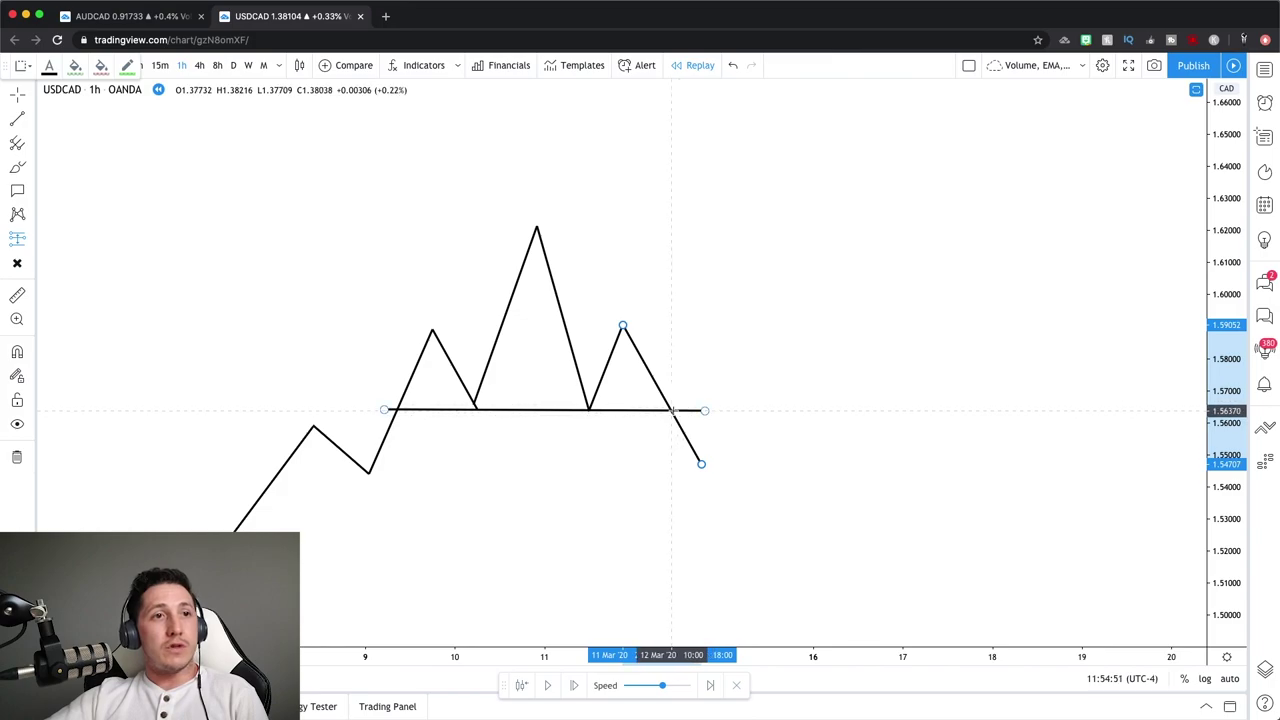
left_click(671, 410)
left_click_drag(671, 324, 671, 375)
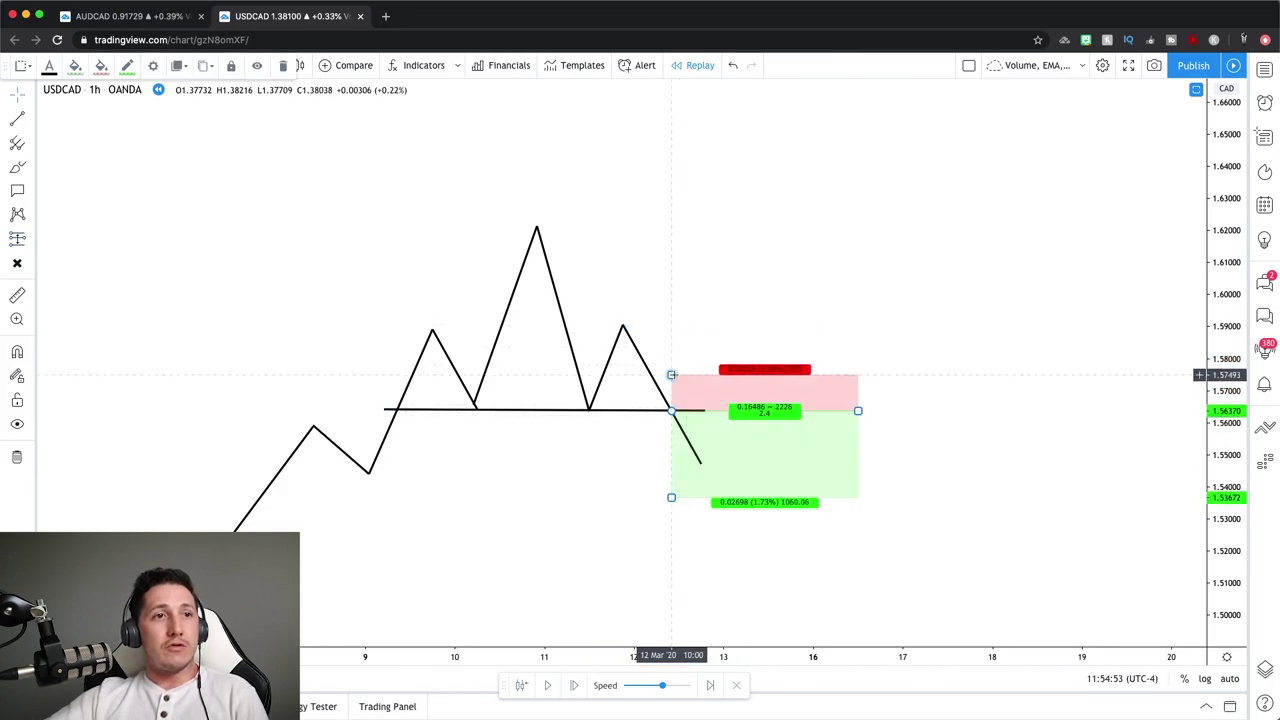
left_click_drag(671, 498, 671, 536)
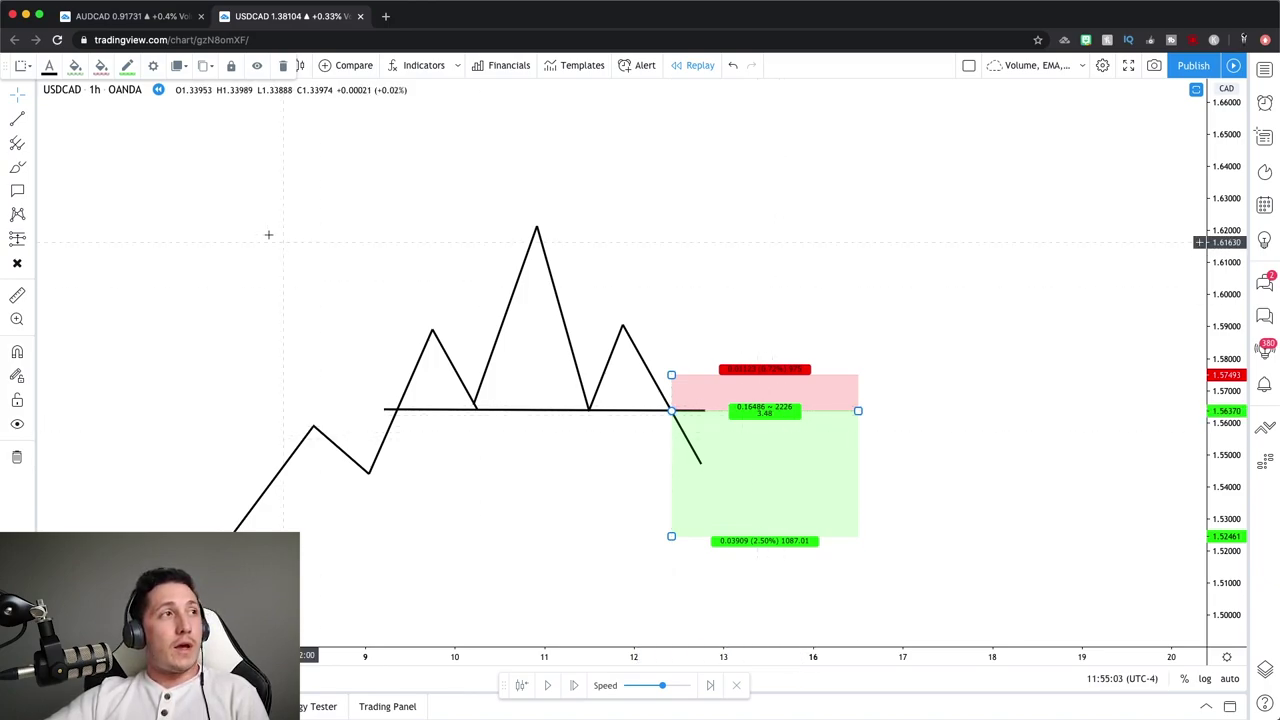
left_click_drag(752, 411, 961, 394)
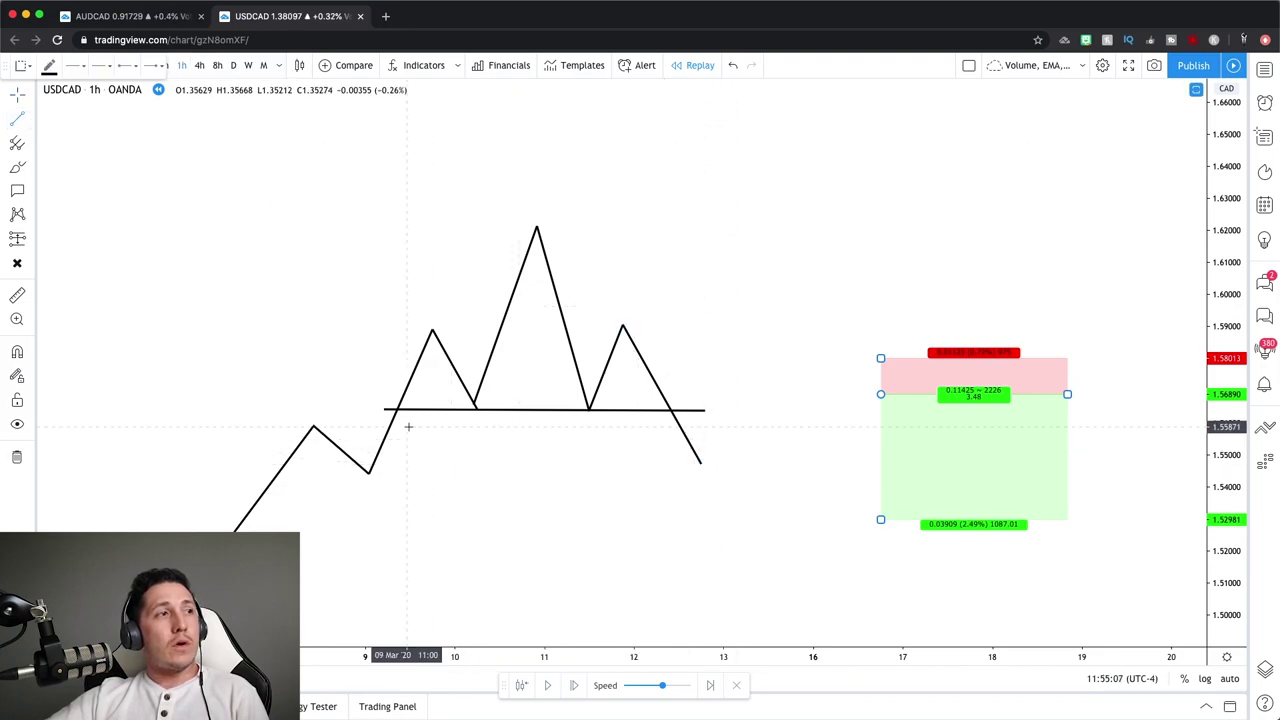
left_click(17, 375)
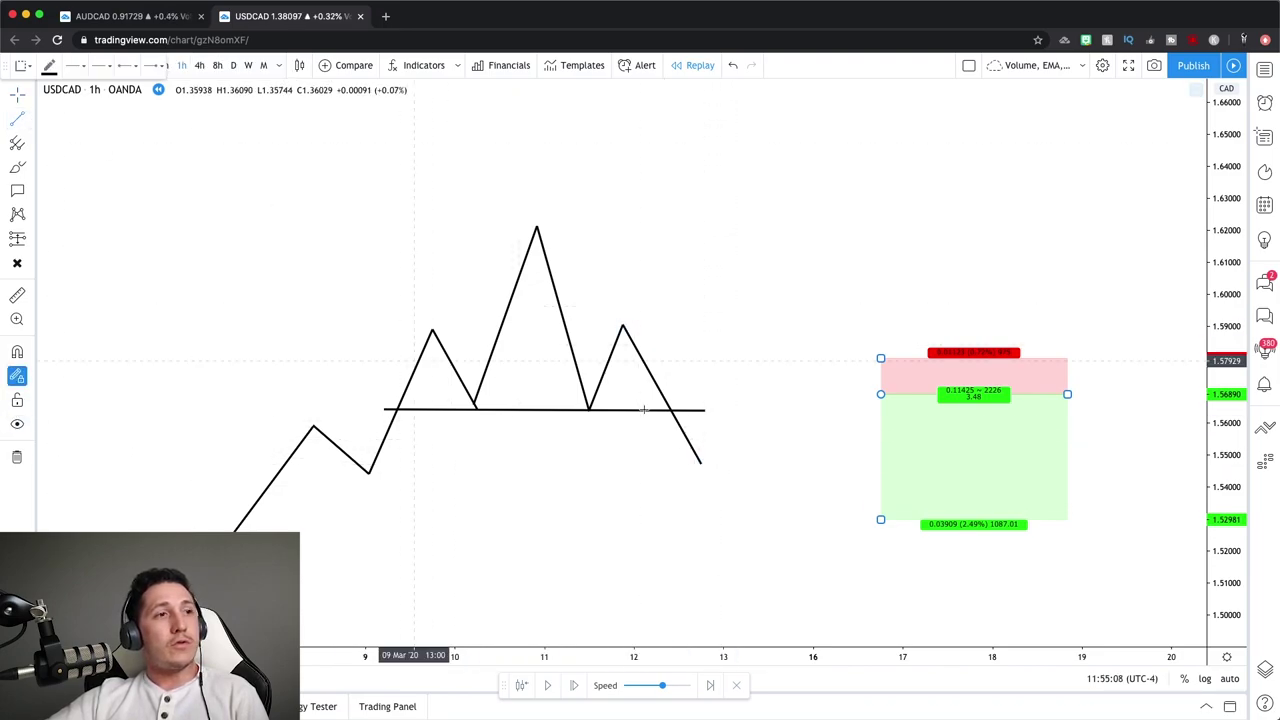
left_click(701, 463)
left_click(705, 445)
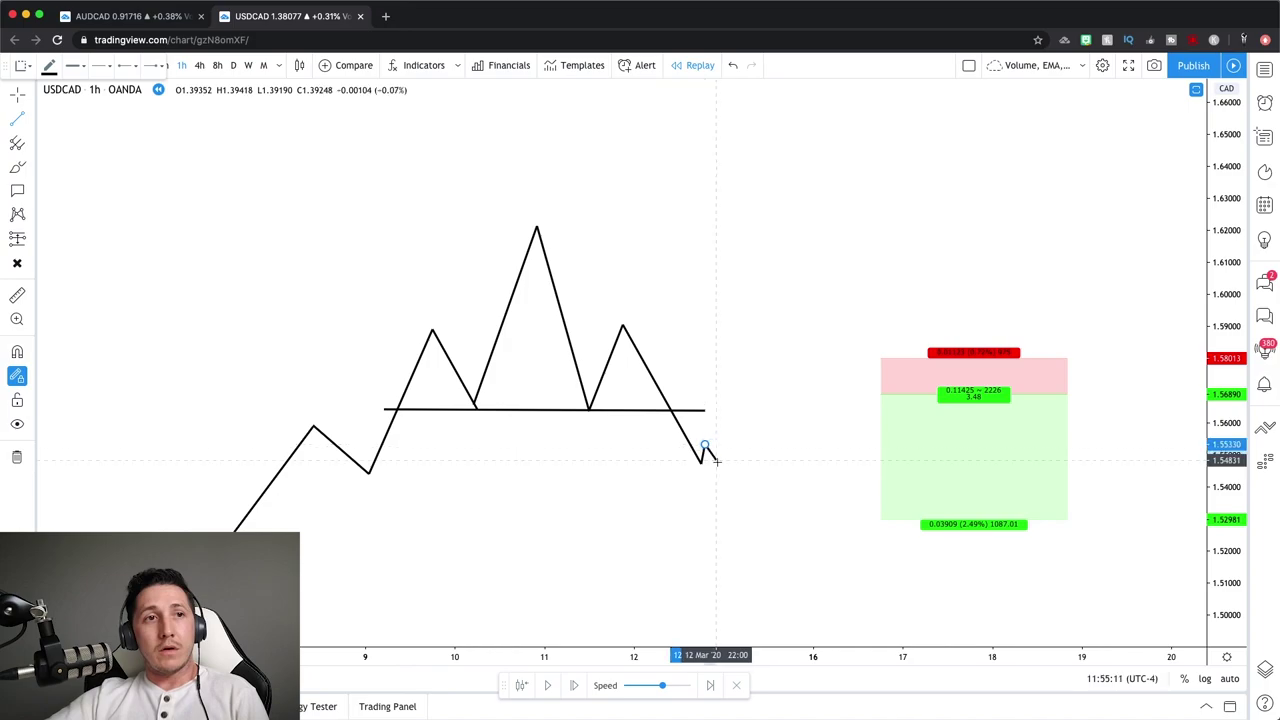
left_click(715, 461)
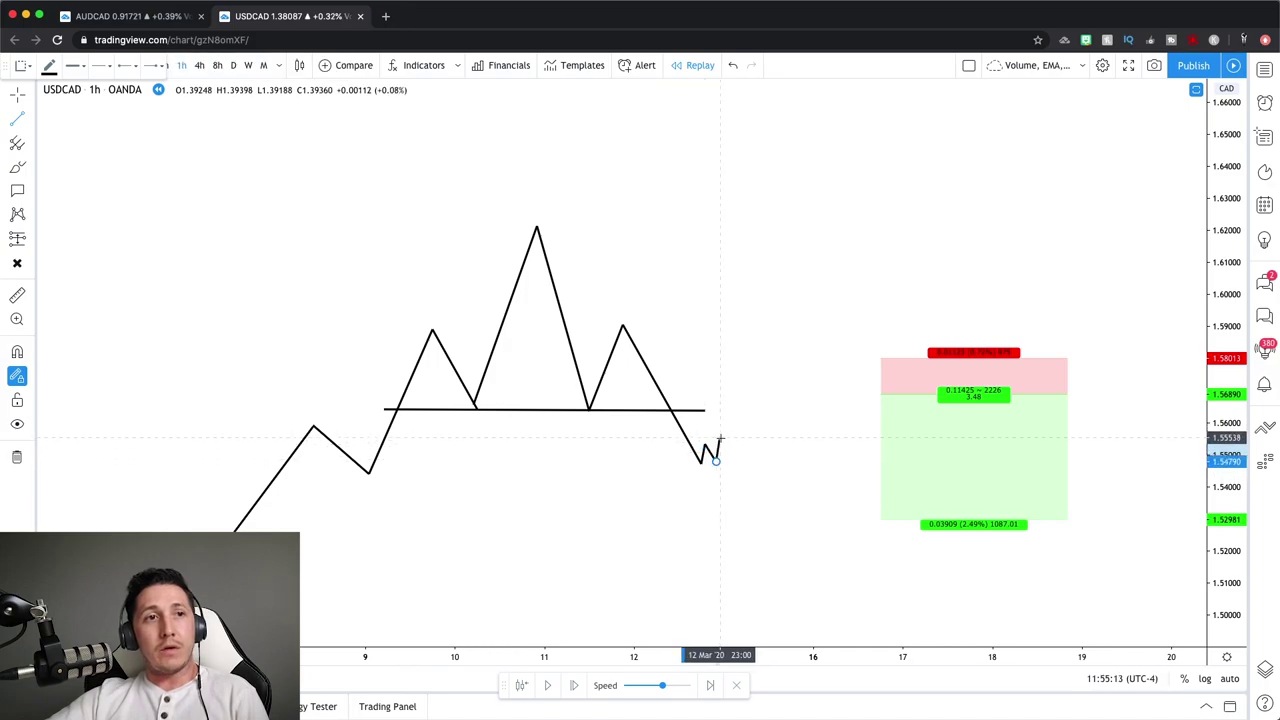
left_click(720, 438)
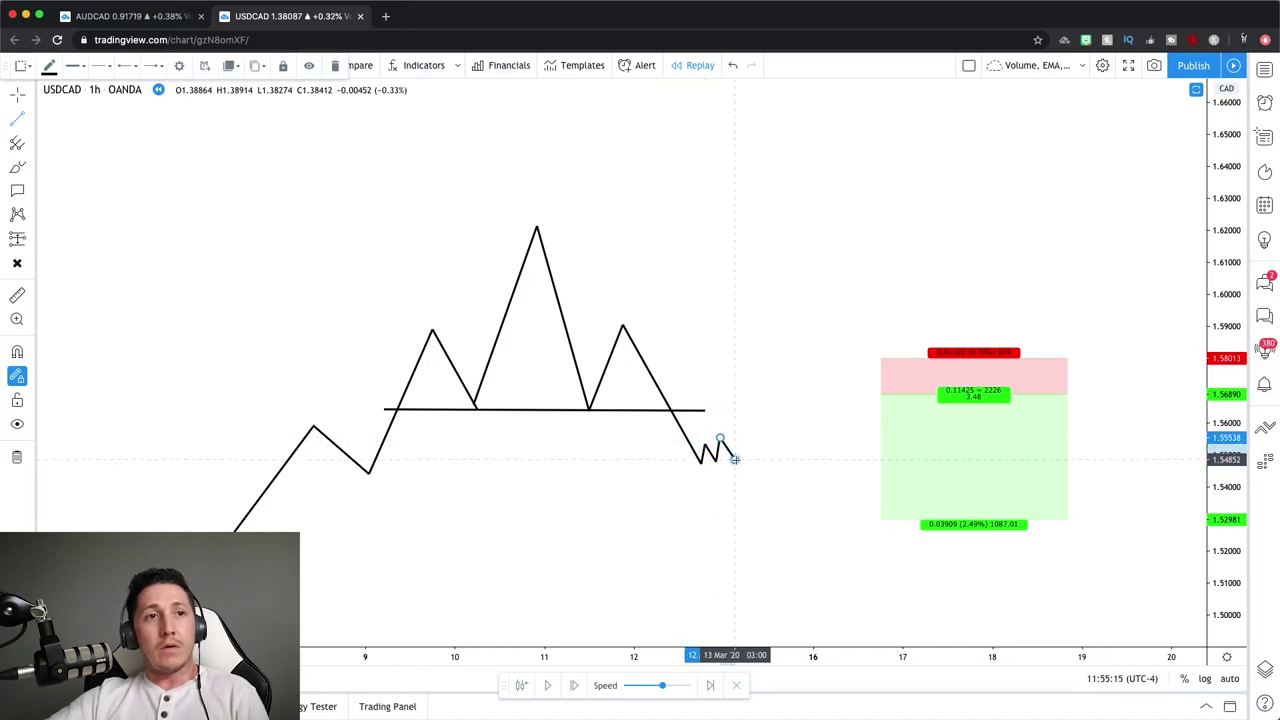
left_click(735, 459)
double_click(735, 437)
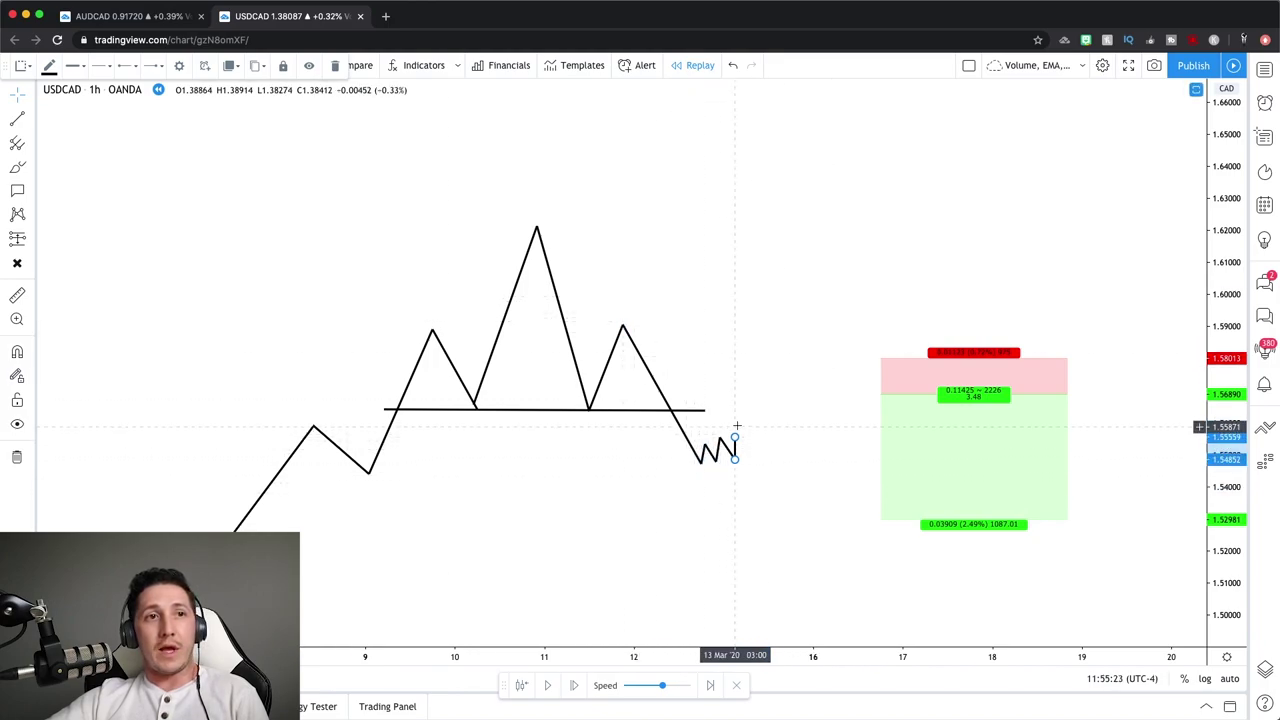
left_click(367, 270)
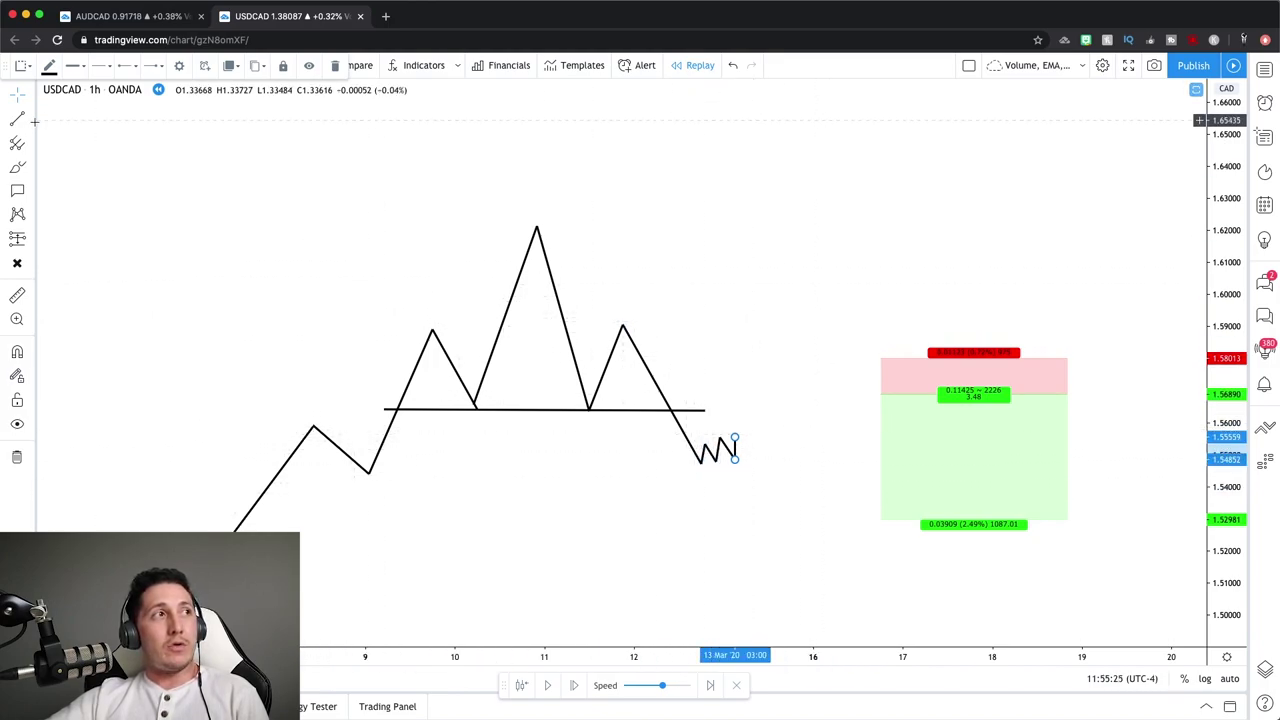
left_click_drag(738, 440, 779, 519)
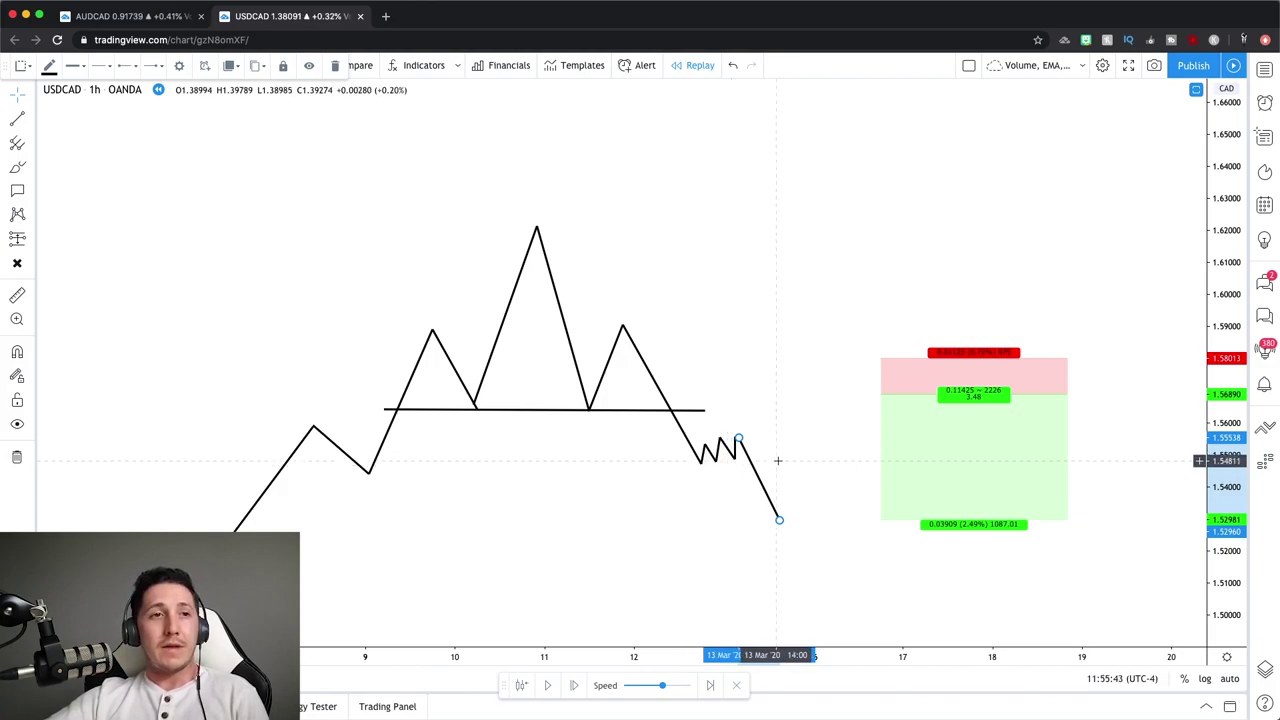
key("super+z")
key("super+z")
key("super+z")
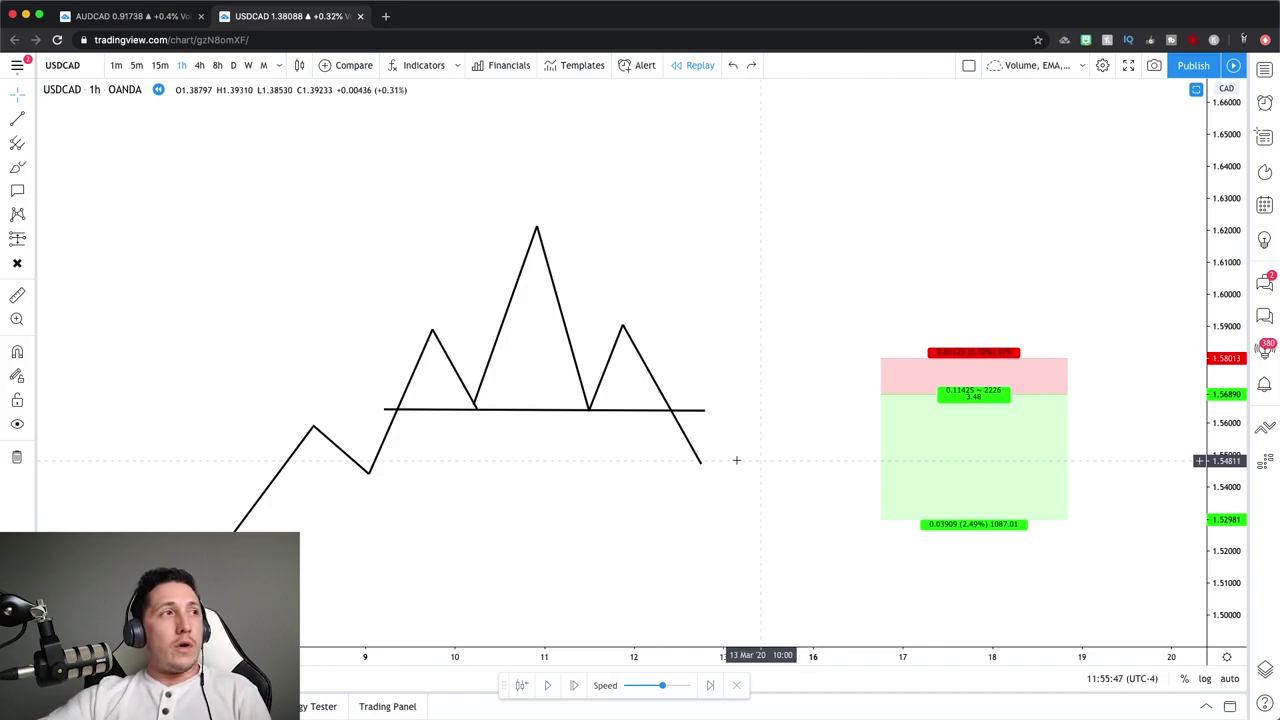
Step: Draw a retest leg back to the neckline and a projection line from the break toward 1.5038
left_click(18, 117)
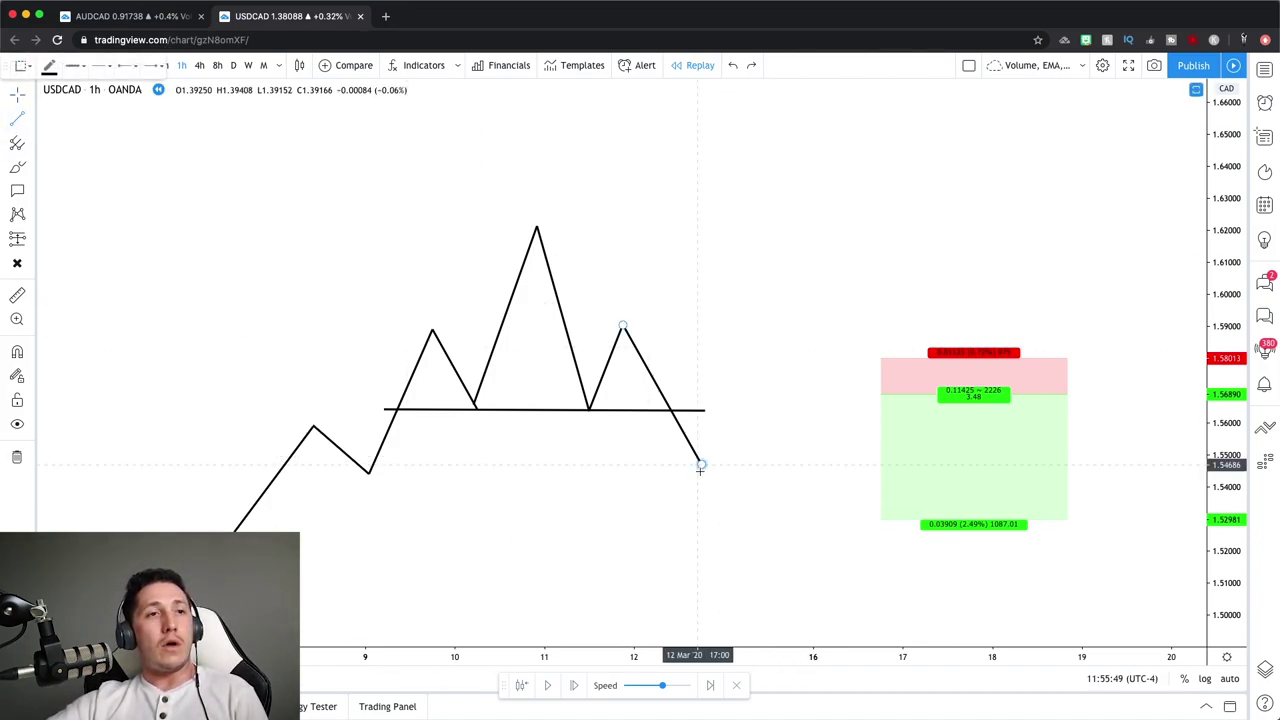
mouse_move(698, 462)
left_mouse_down()
mouse_move(706, 416)
mouse_move(739, 410)
left_mouse_up()
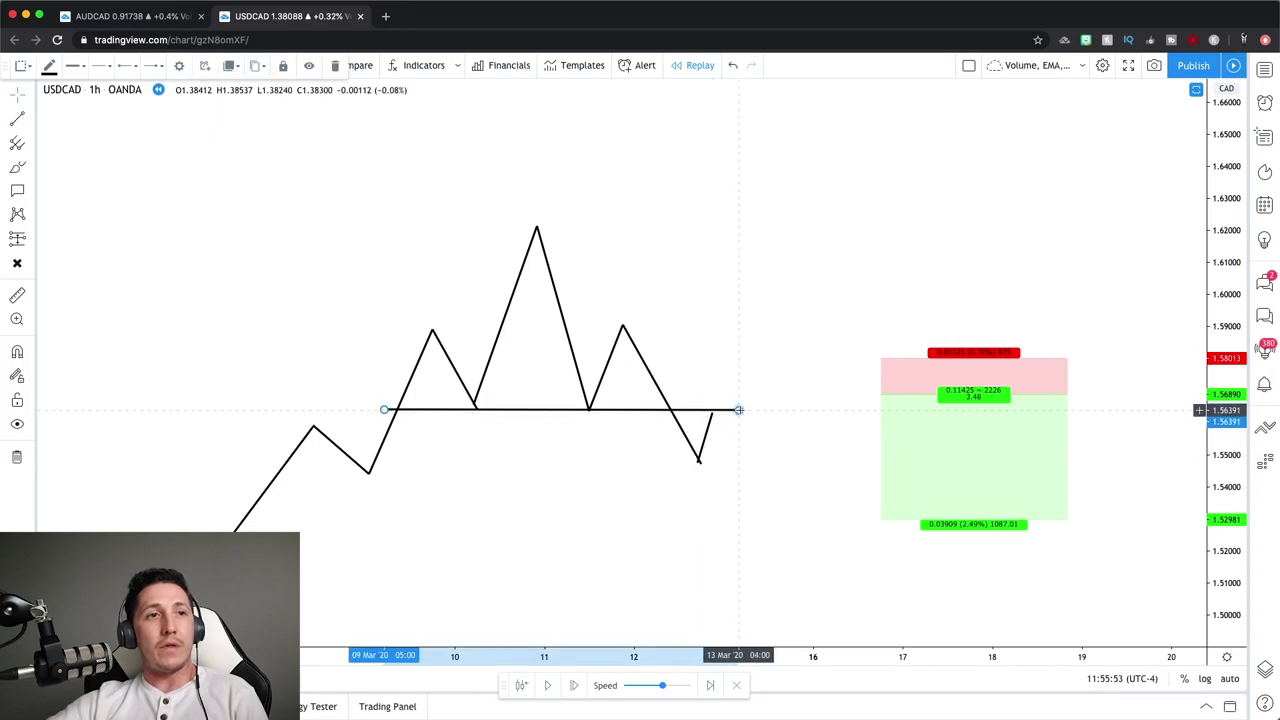
left_click(30, 120)
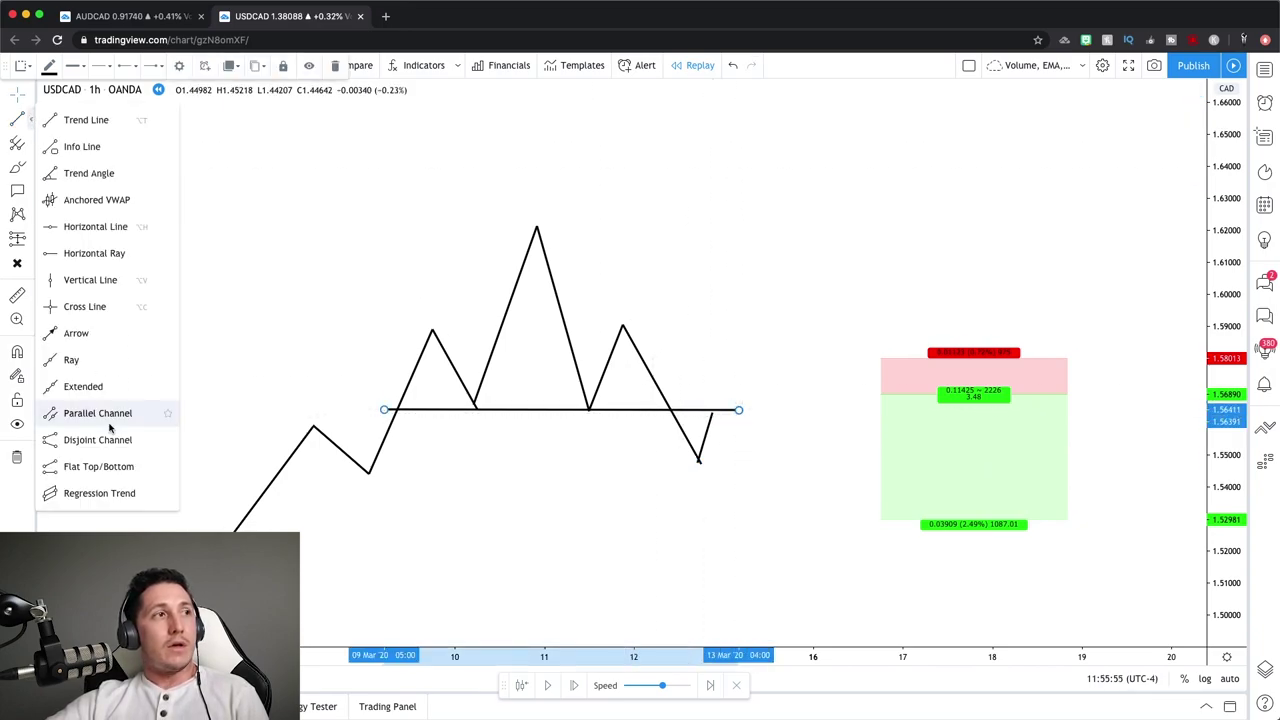
left_click(85, 118)
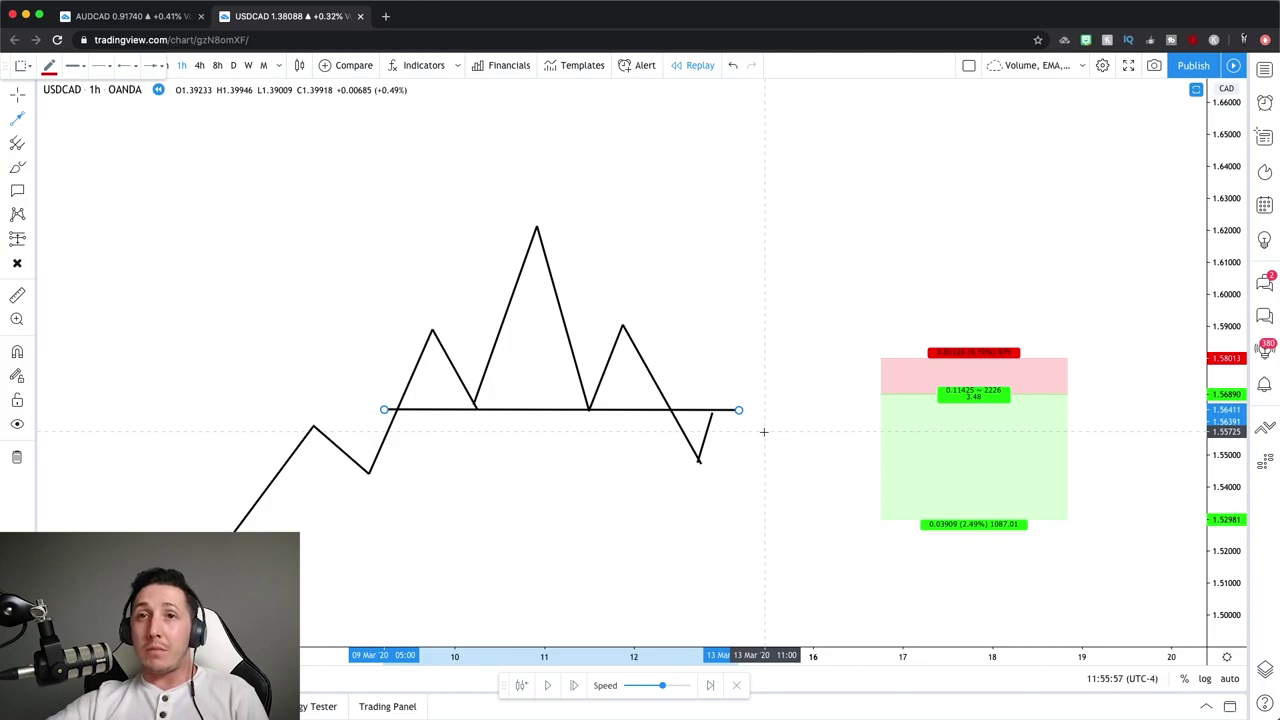
left_click(714, 413)
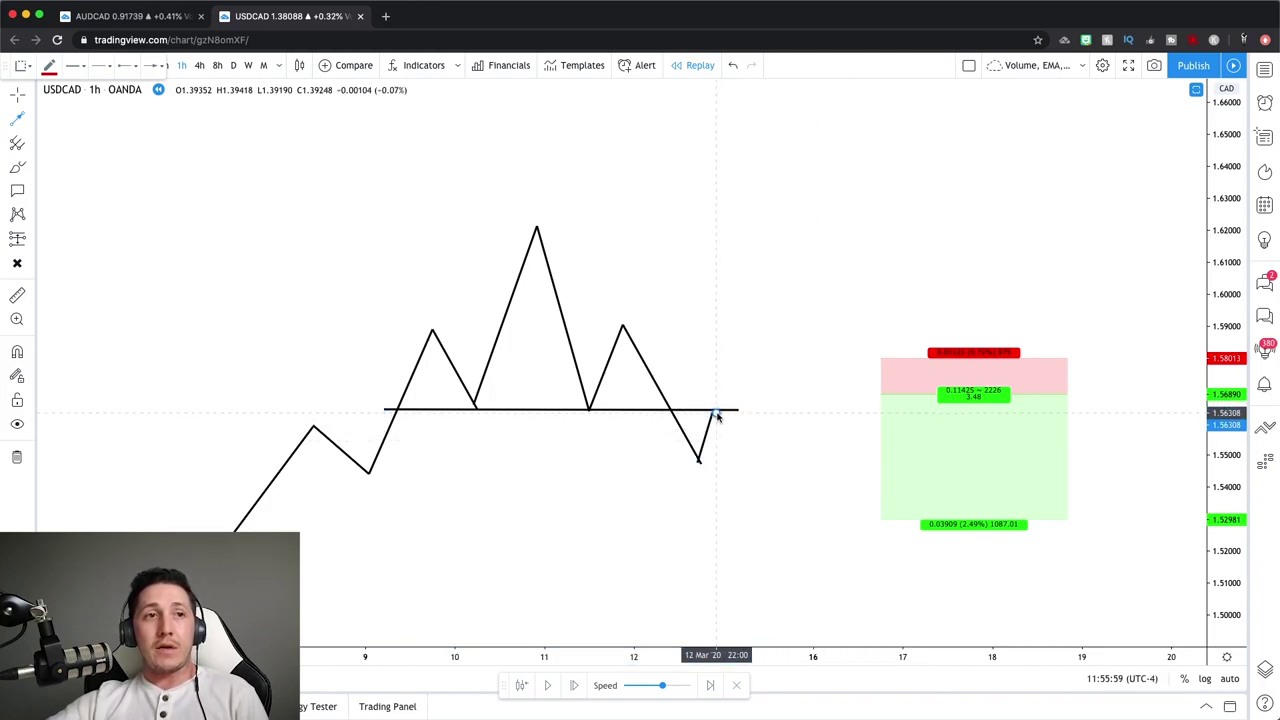
left_click(787, 601)
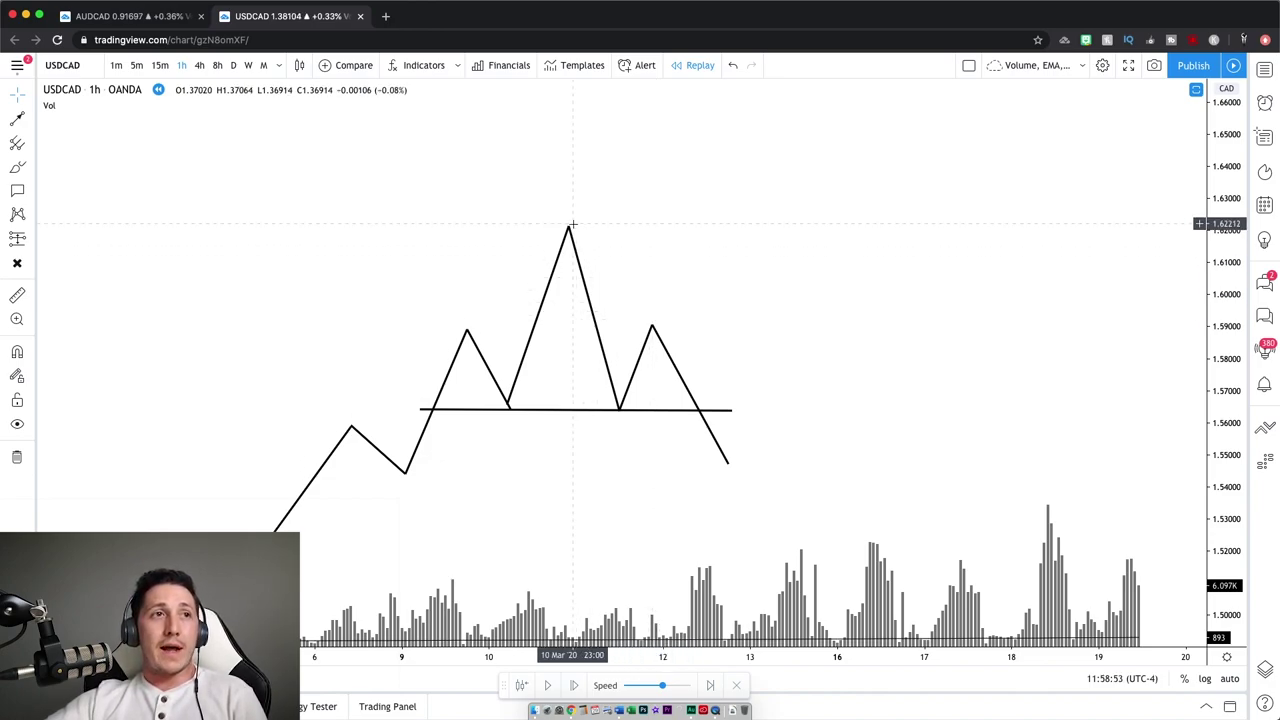
Step: Lower the head and both shoulder peaks and end the right shoulder's down-leg on the neckline
left_click_drag(568, 227, 583, 332)
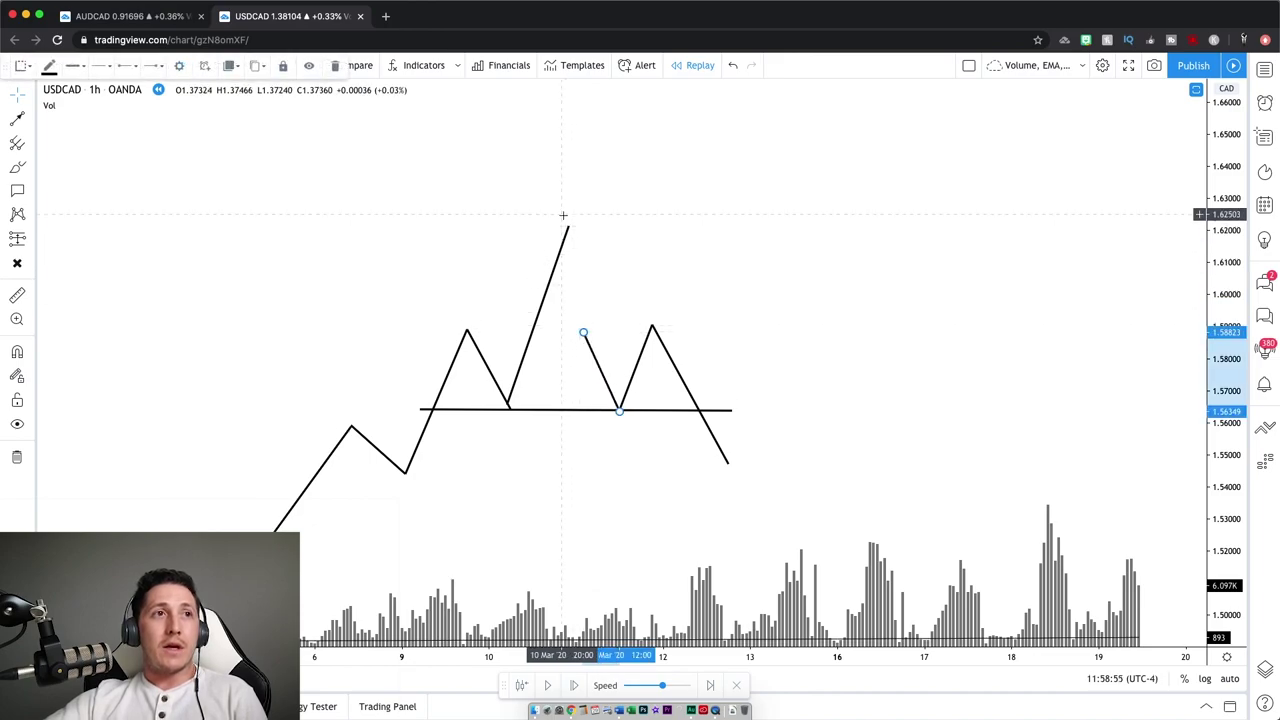
left_click_drag(568, 227, 575, 328)
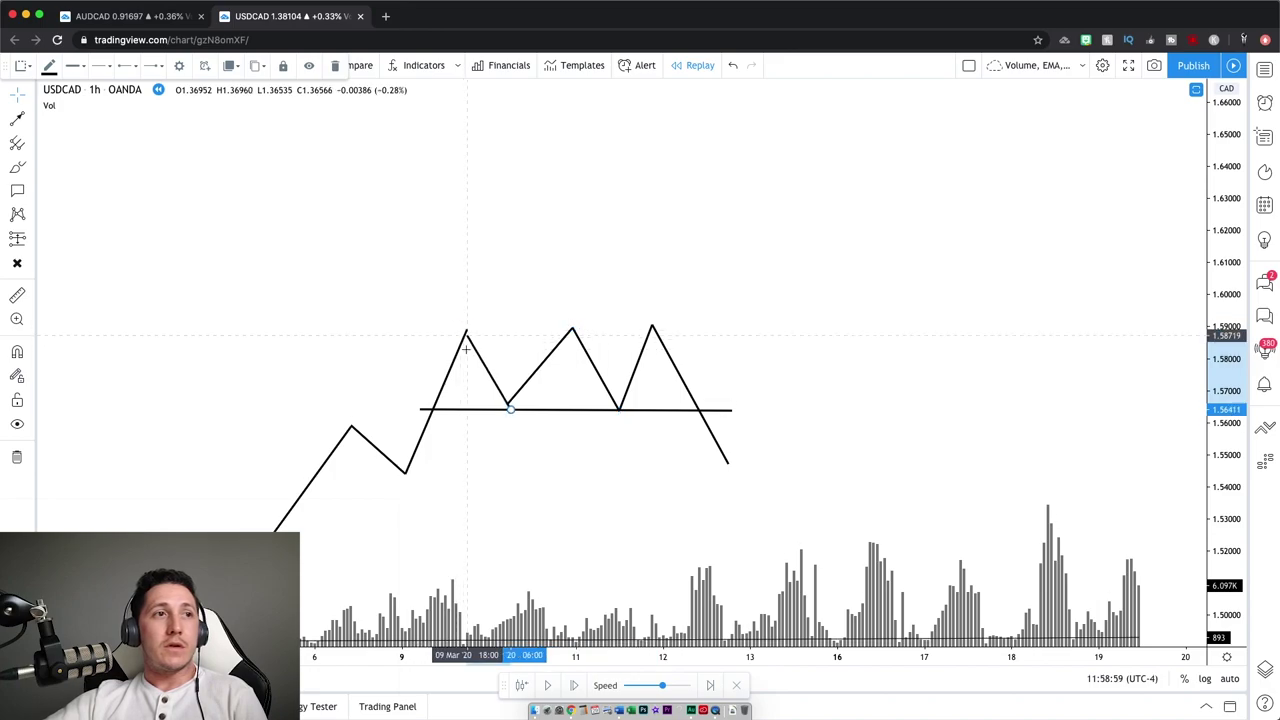
left_click_drag(467, 329, 470, 356)
left_click_drag(650, 327, 659, 365)
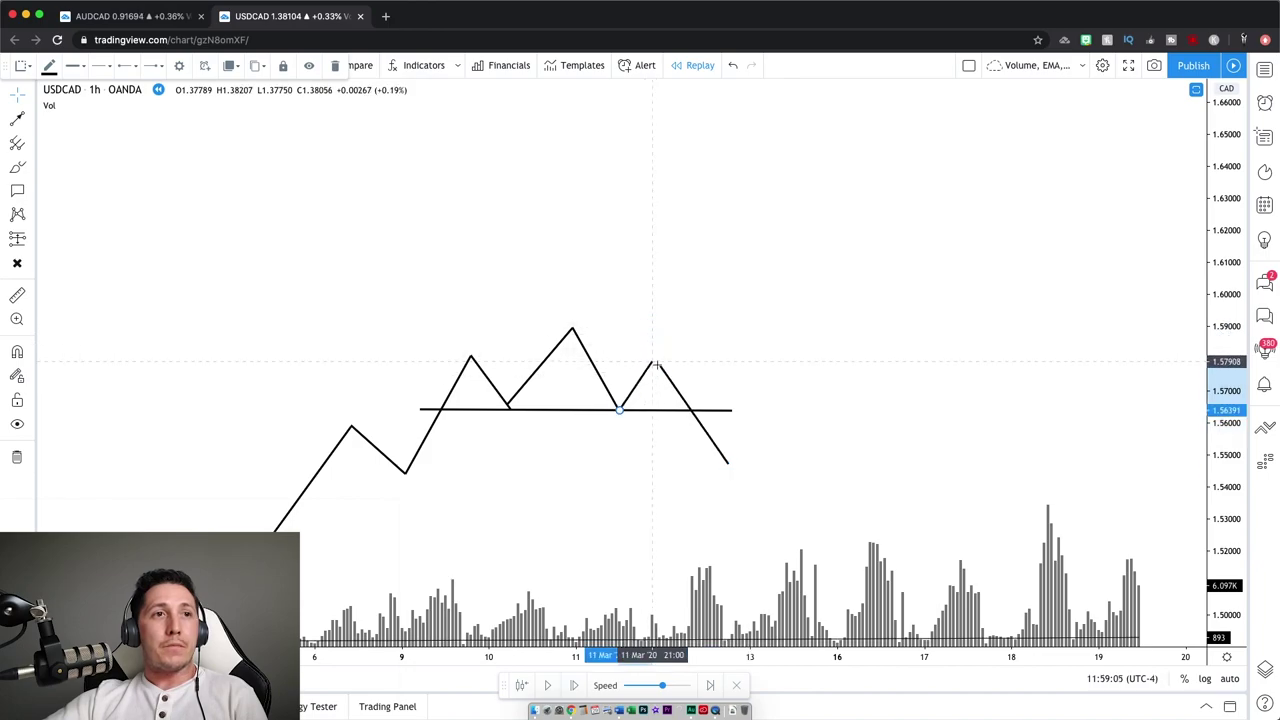
left_click(697, 269)
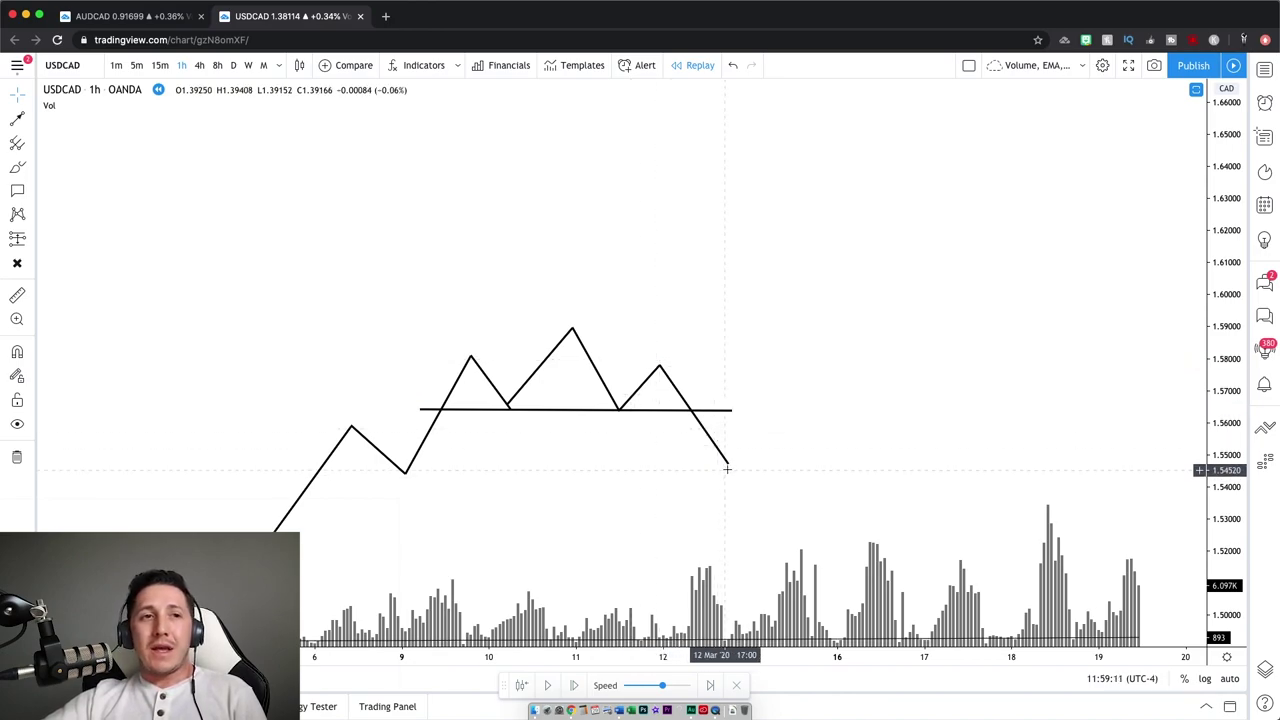
left_click_drag(729, 464, 692, 409)
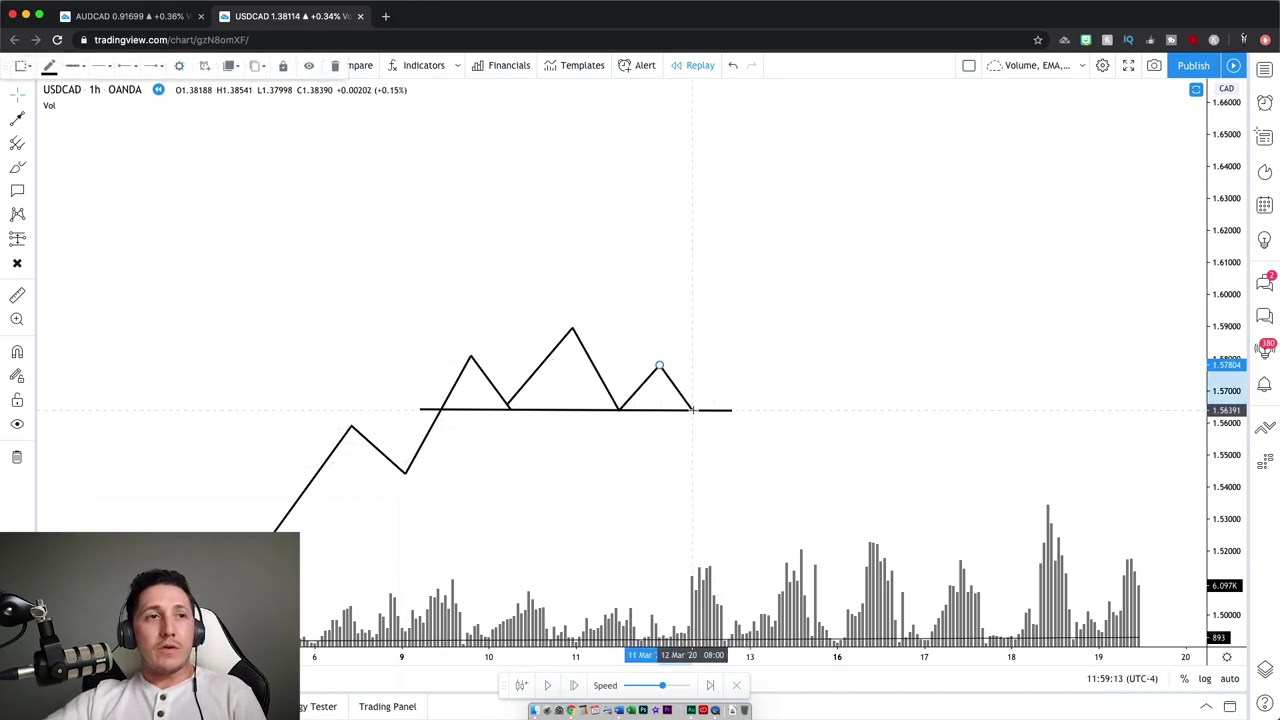
left_click(17, 118)
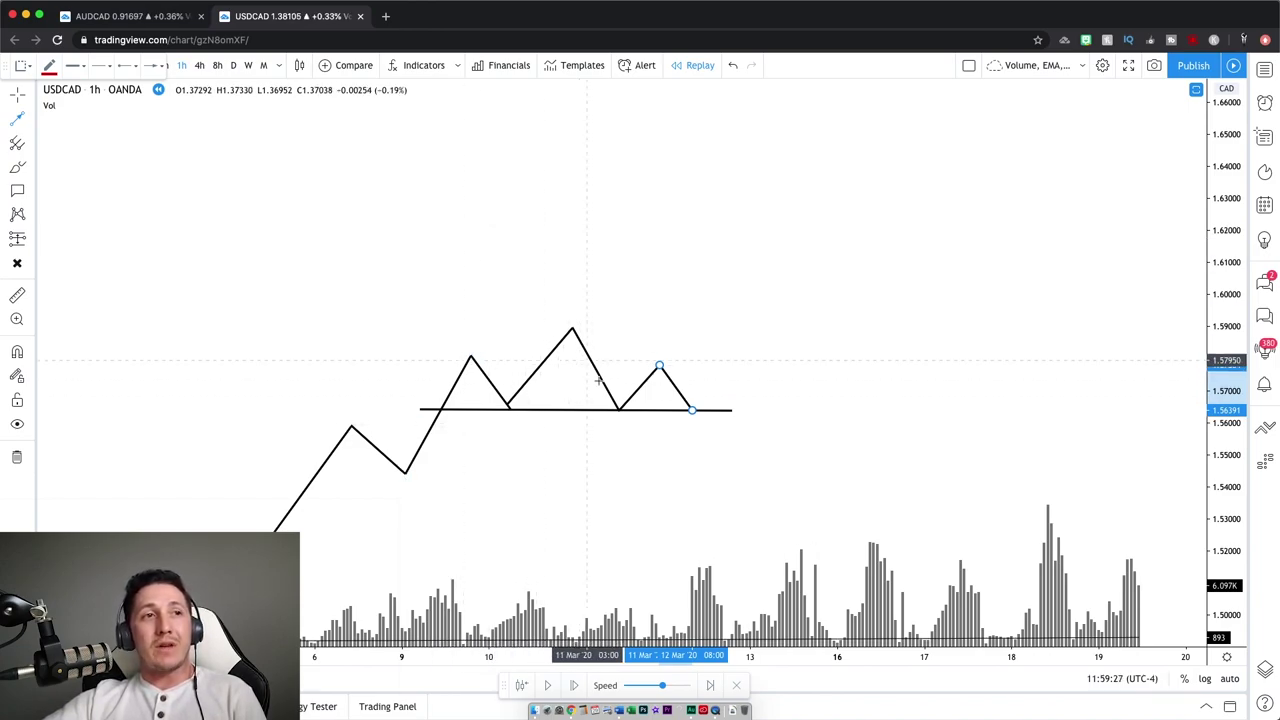
left_click(30, 118)
Step: Draw a horizontal resistance line through the sketch's head peak
left_click(50, 121)
left_click(420, 327)
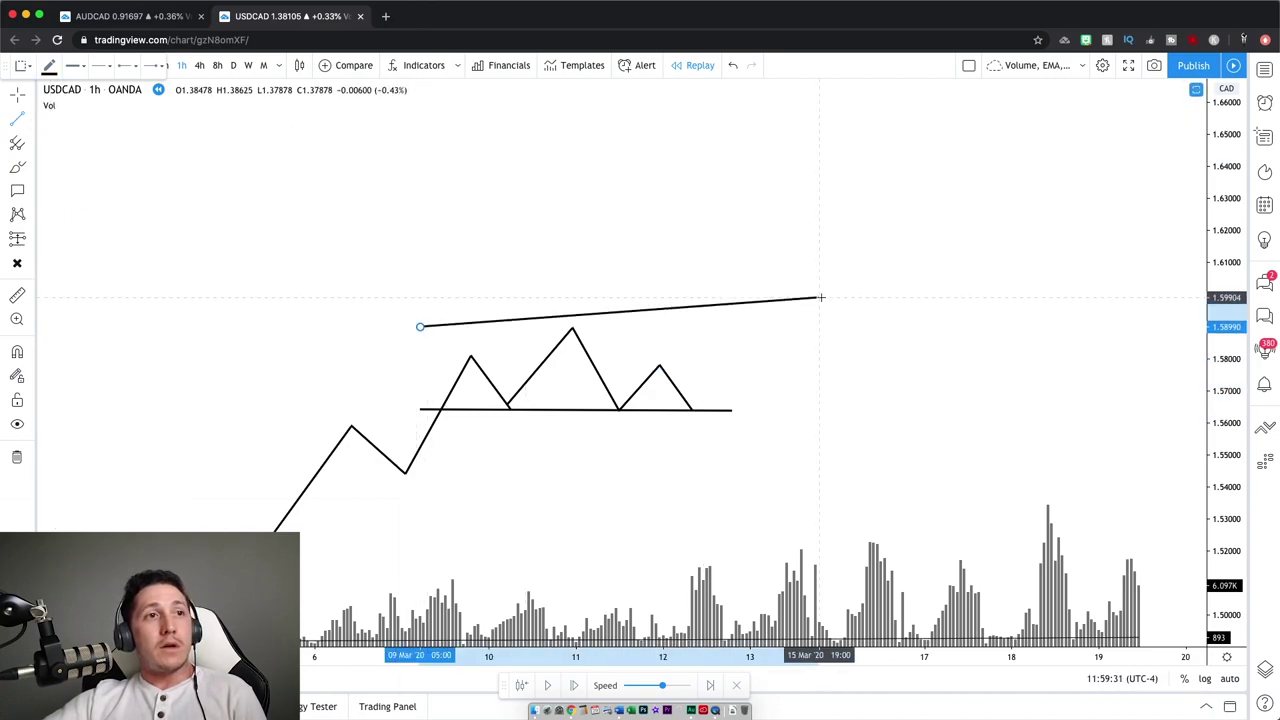
left_click(794, 327)
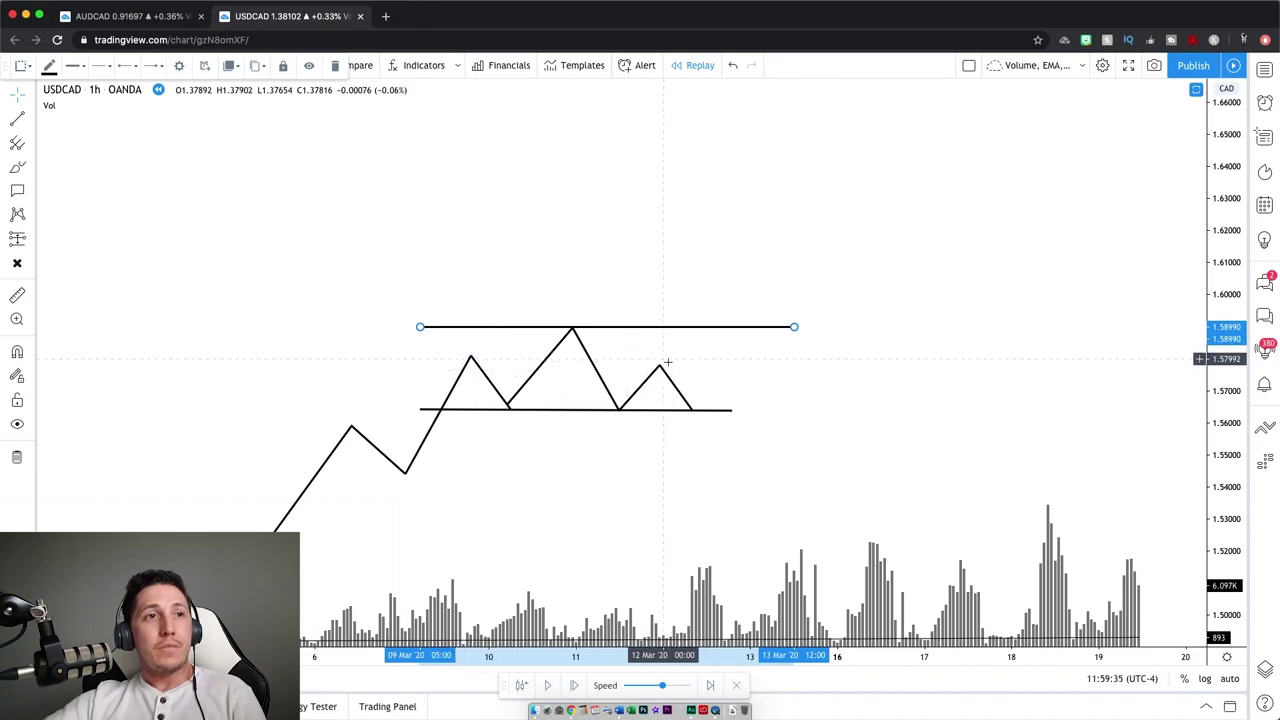
Step: Draw a red projection line from the right shoulder's neckline touch, then delete it
left_click(33, 122)
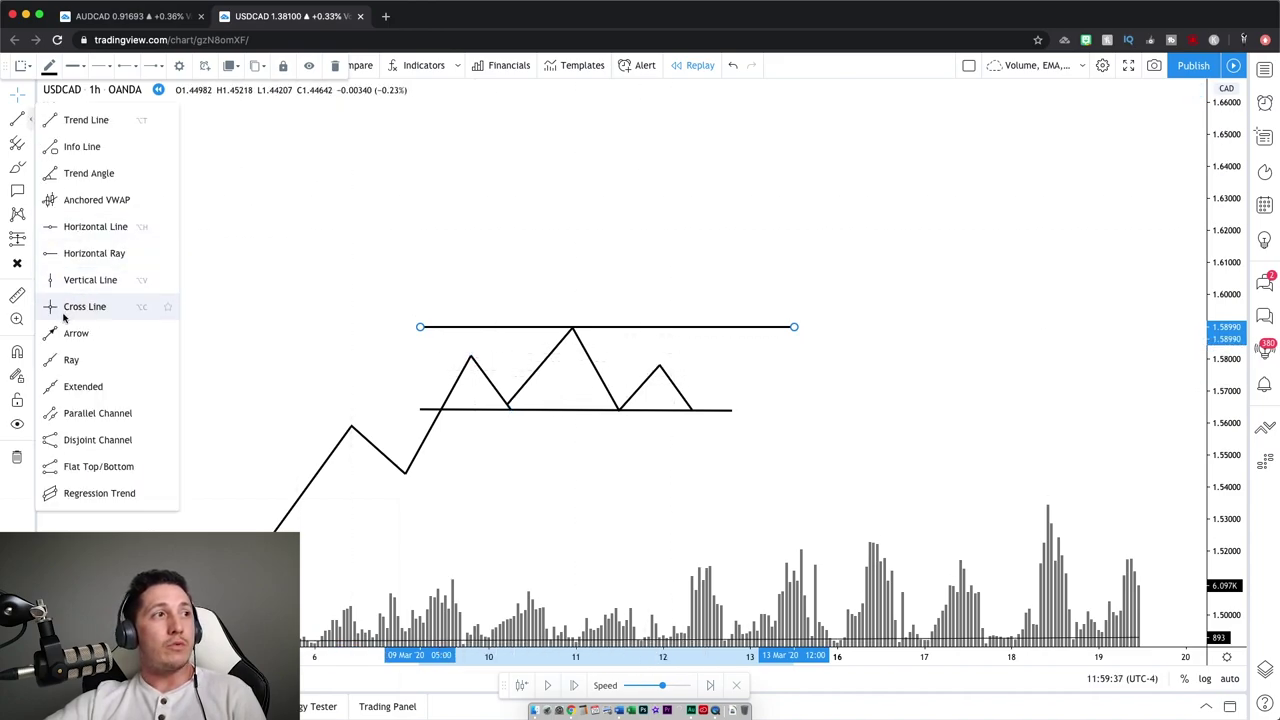
left_click(80, 121)
left_click(692, 403)
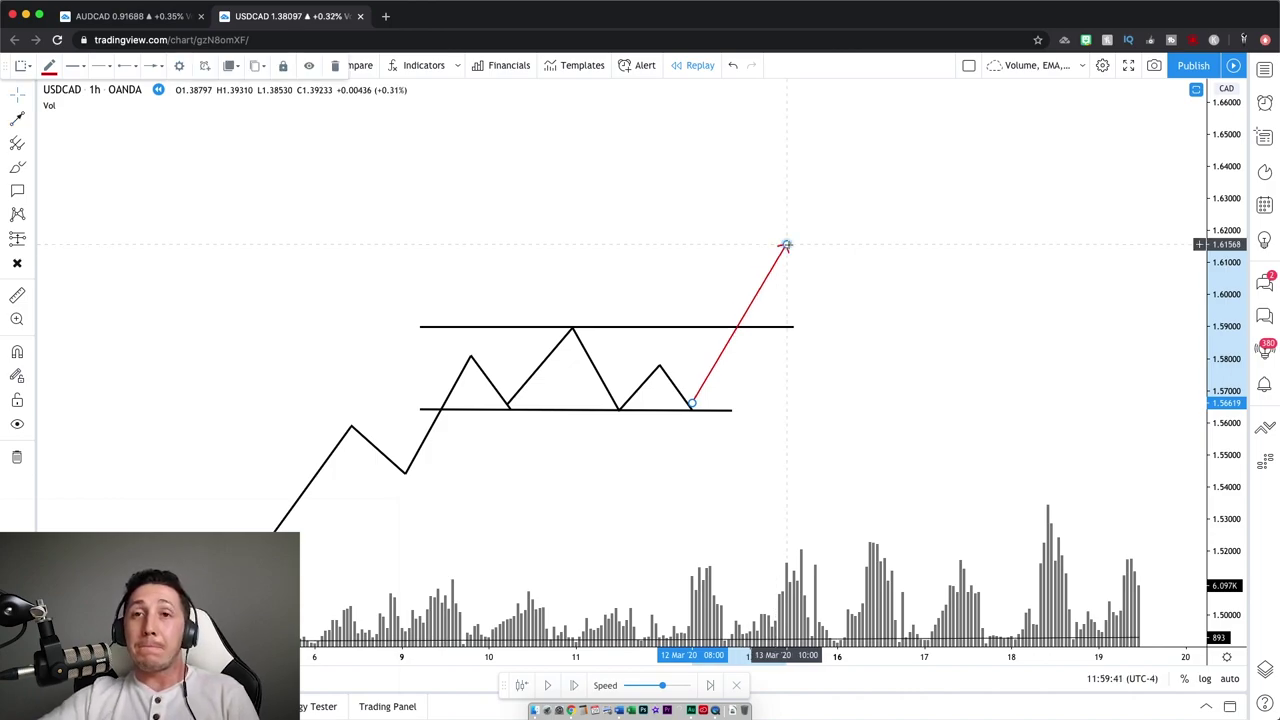
left_click(786, 245)
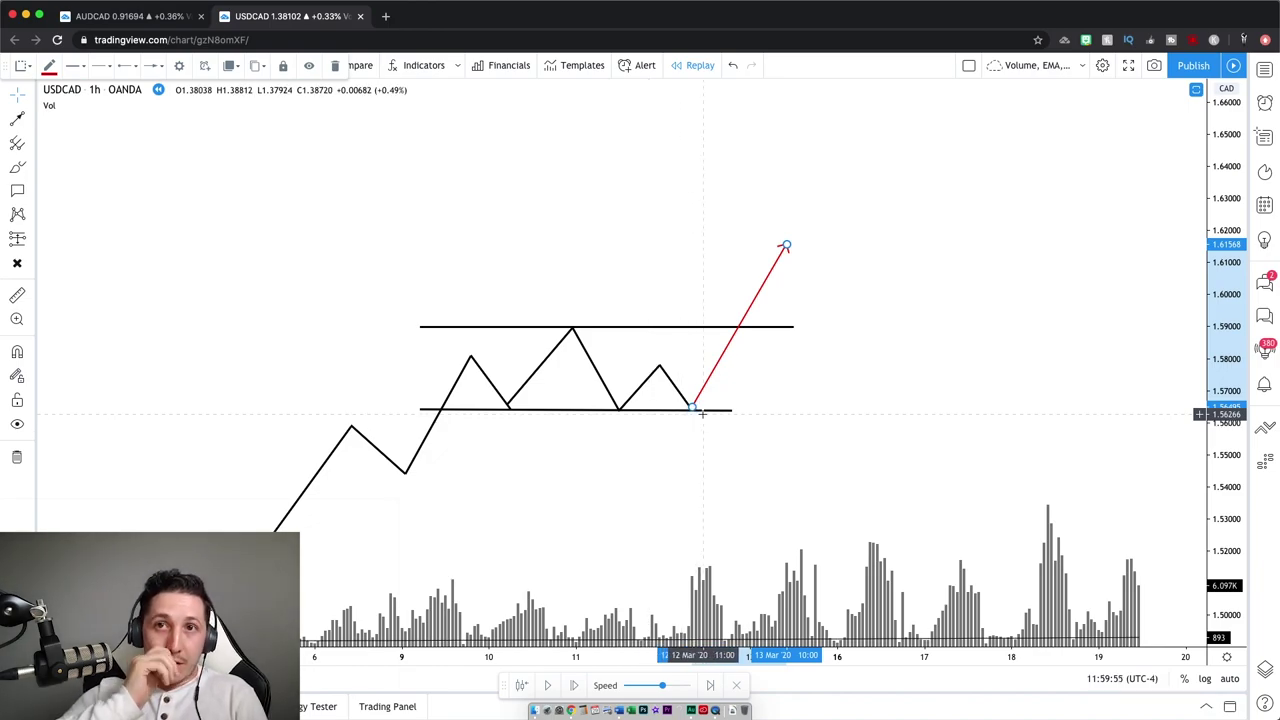
mouse_move(877, 180)
left_mouse_down()
mouse_move(877, 420)
mouse_move(878, 176)
left_mouse_up()
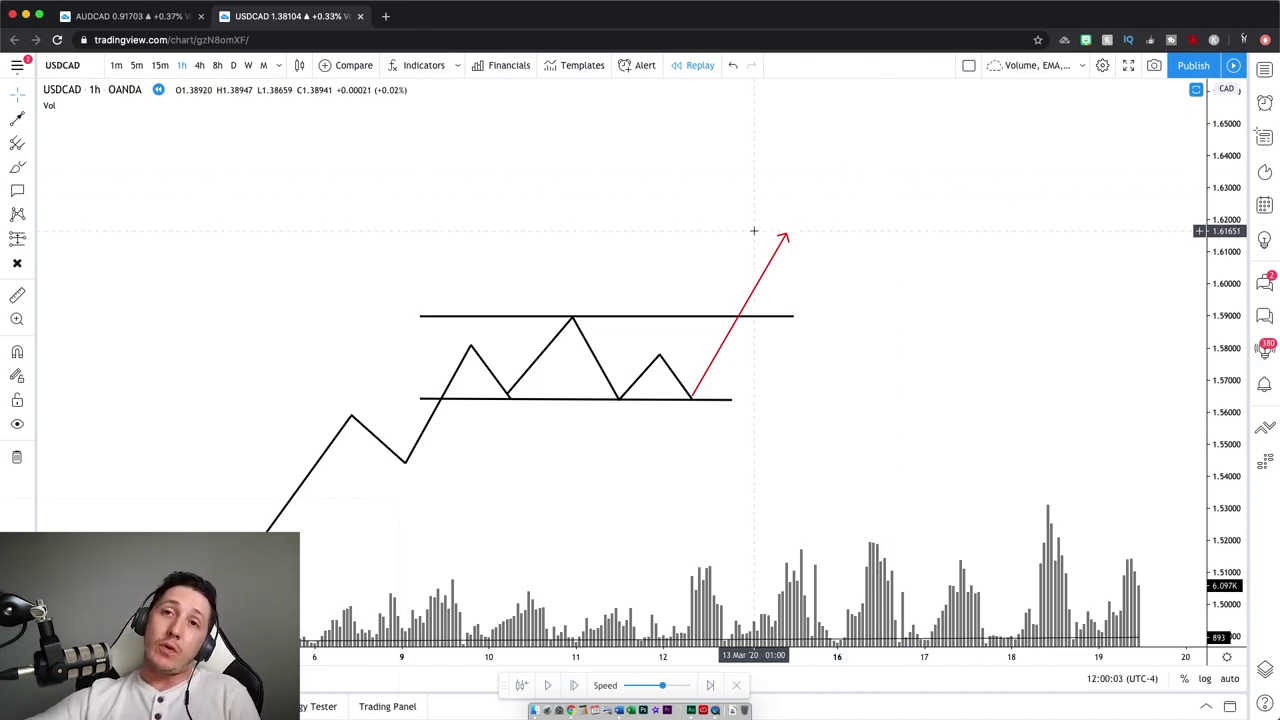
left_click(749, 306)
key("BackSpace")
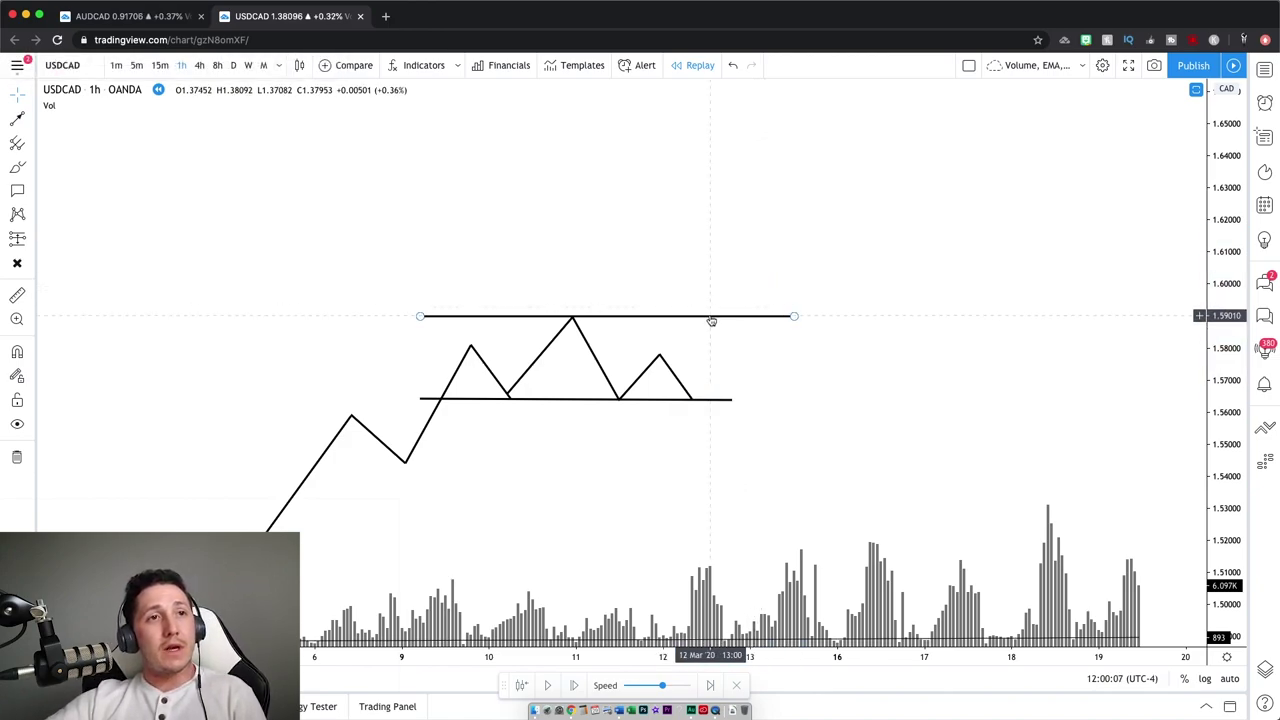
Step: Pan the chart down to bring the labelled real head-and-shoulders pattern into view
type("1")
key("Escape")
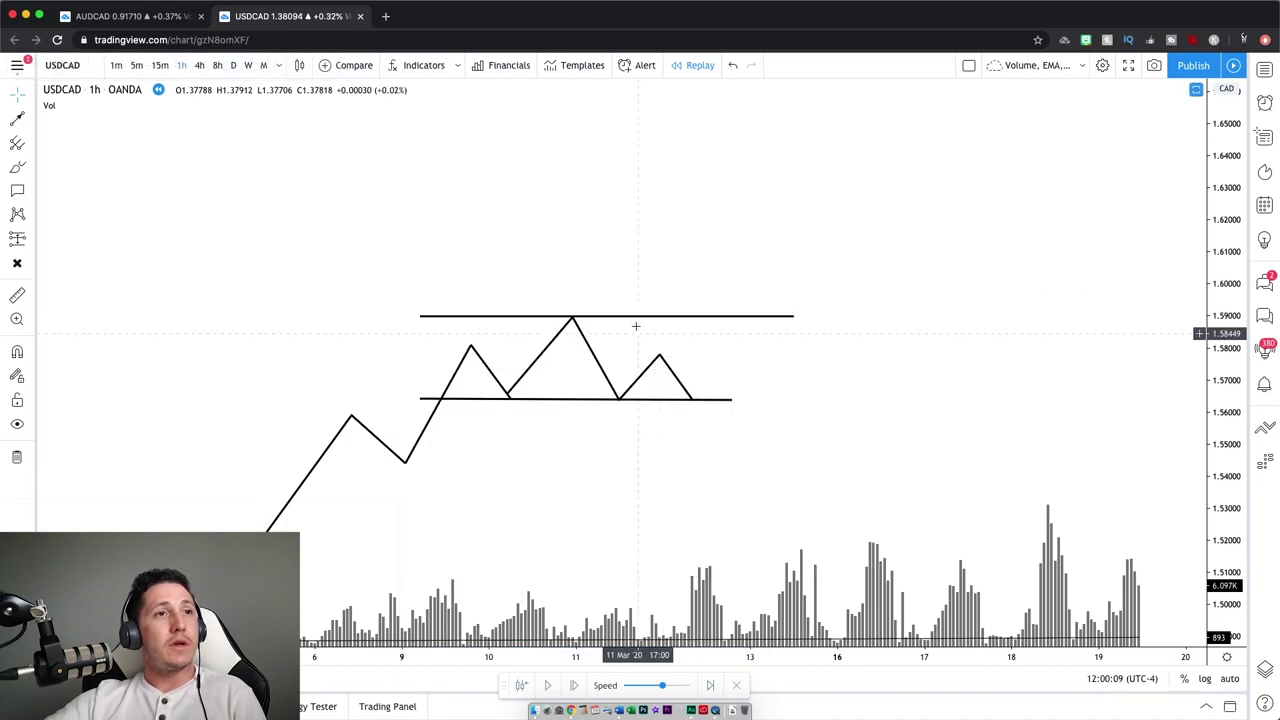
left_click_drag(729, 543, 720, 393)
scroll(720, 393, "down", 5)
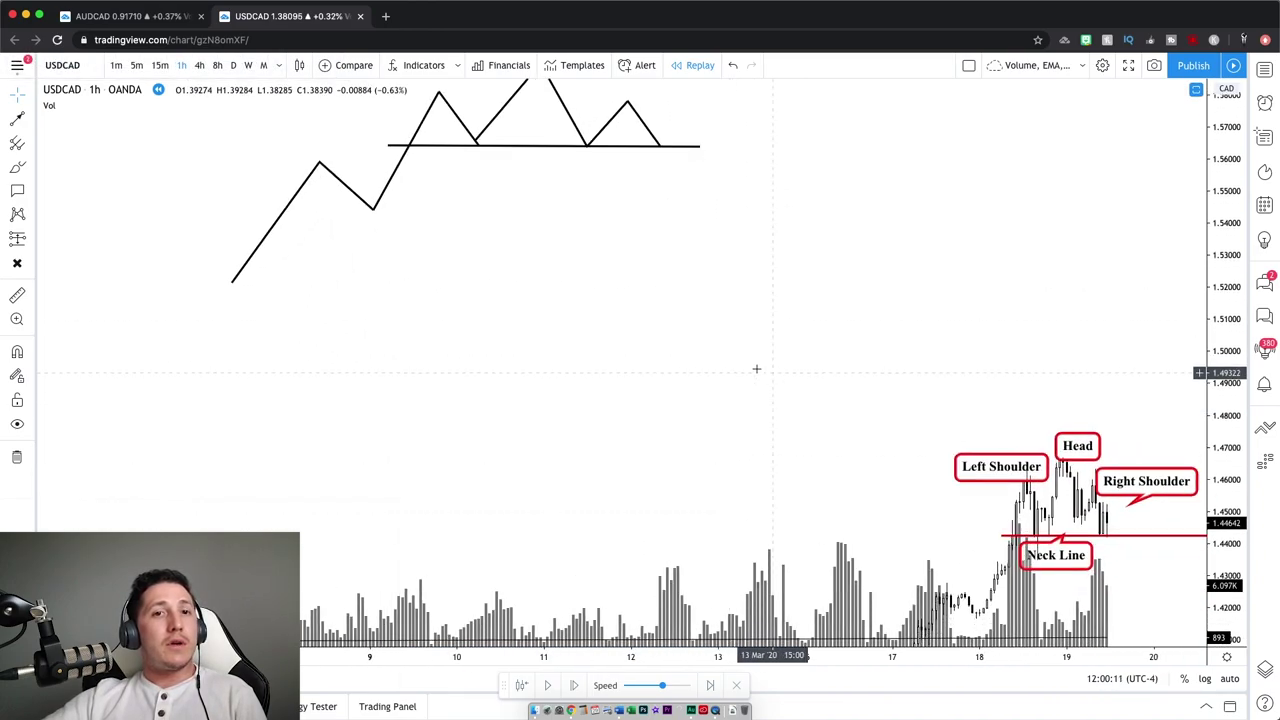
Step: Zoom around the labelled pattern and move the Left Shoulder callout to a new spot
scroll(751, 366, "right", 5)
scroll(1006, 343, "left", 5)
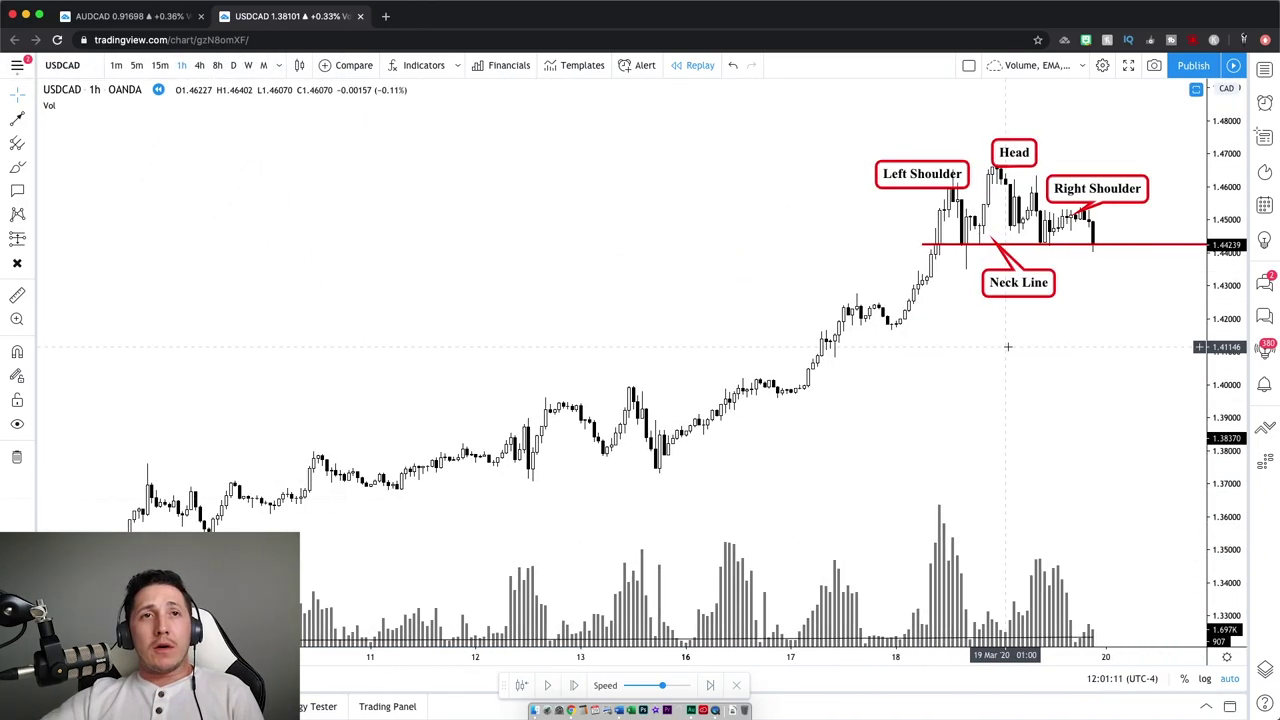
scroll(1008, 346, "up", 5)
scroll(1008, 346, "down", 3)
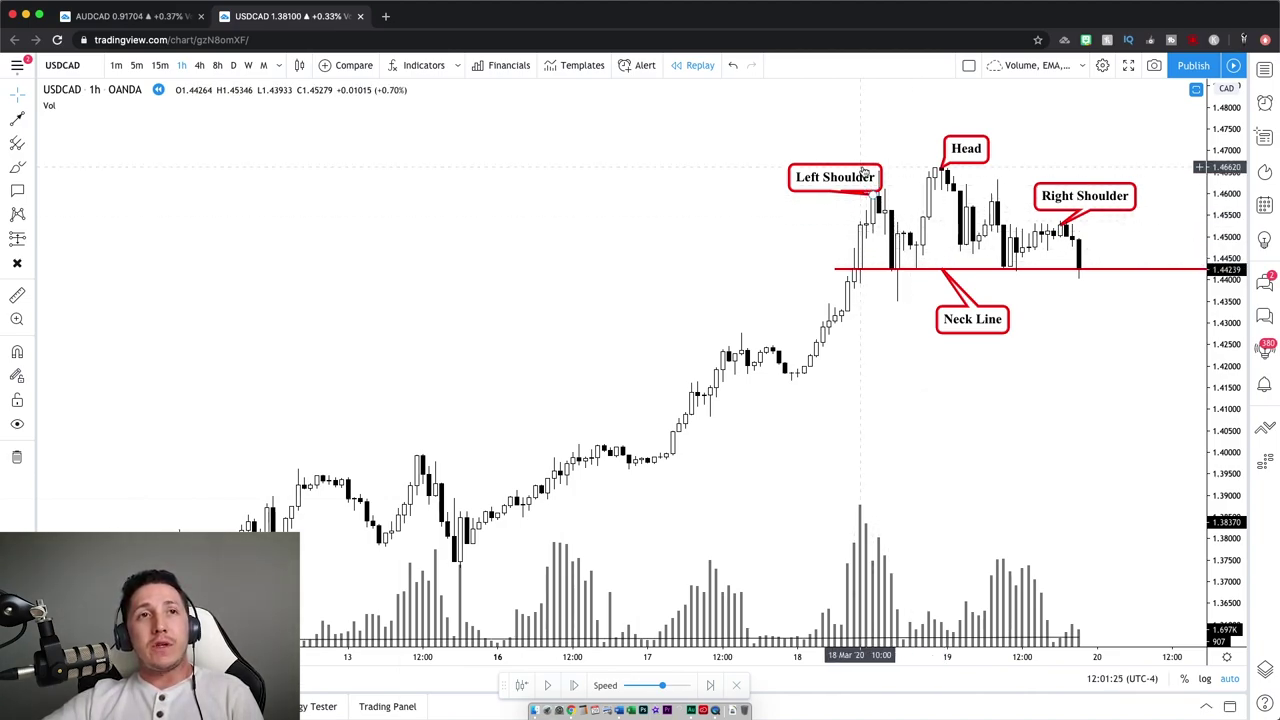
left_click_drag(868, 190, 830, 180)
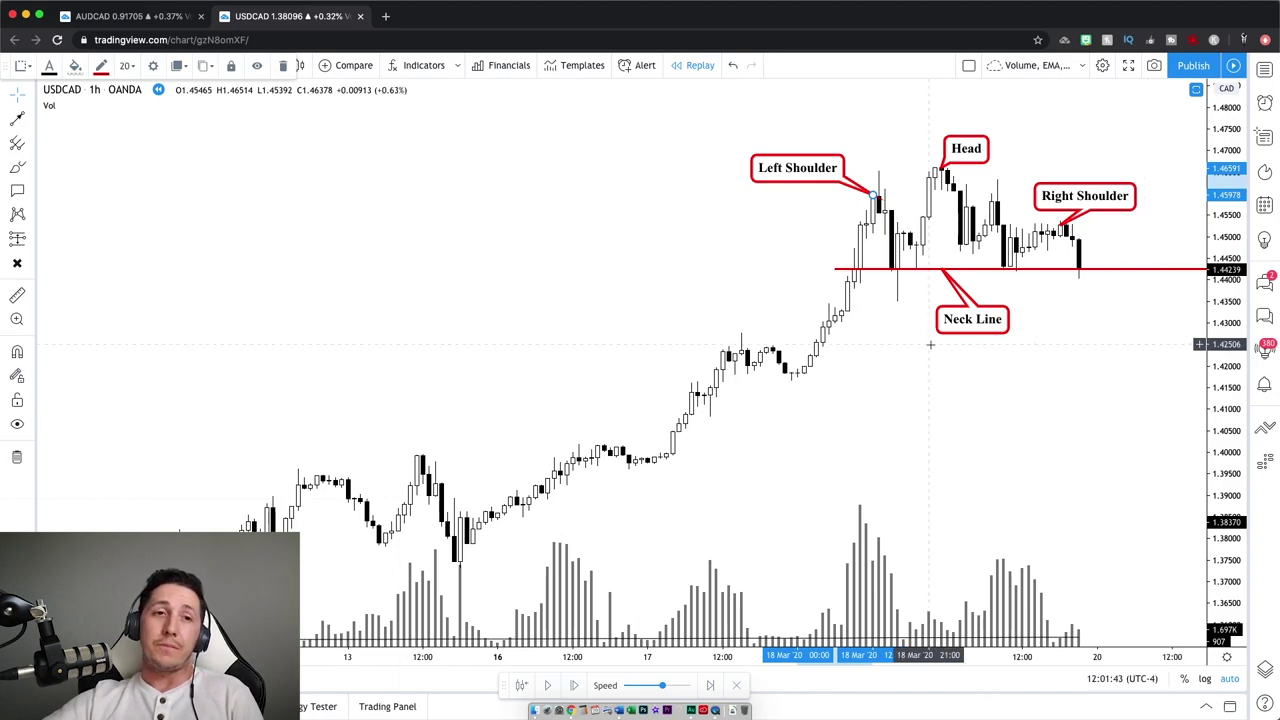
Step: Zoom in on the candles closing just below the red neck line near 1.4424
scroll(746, 513, "down", 5)
scroll(746, 513, "down", 5)
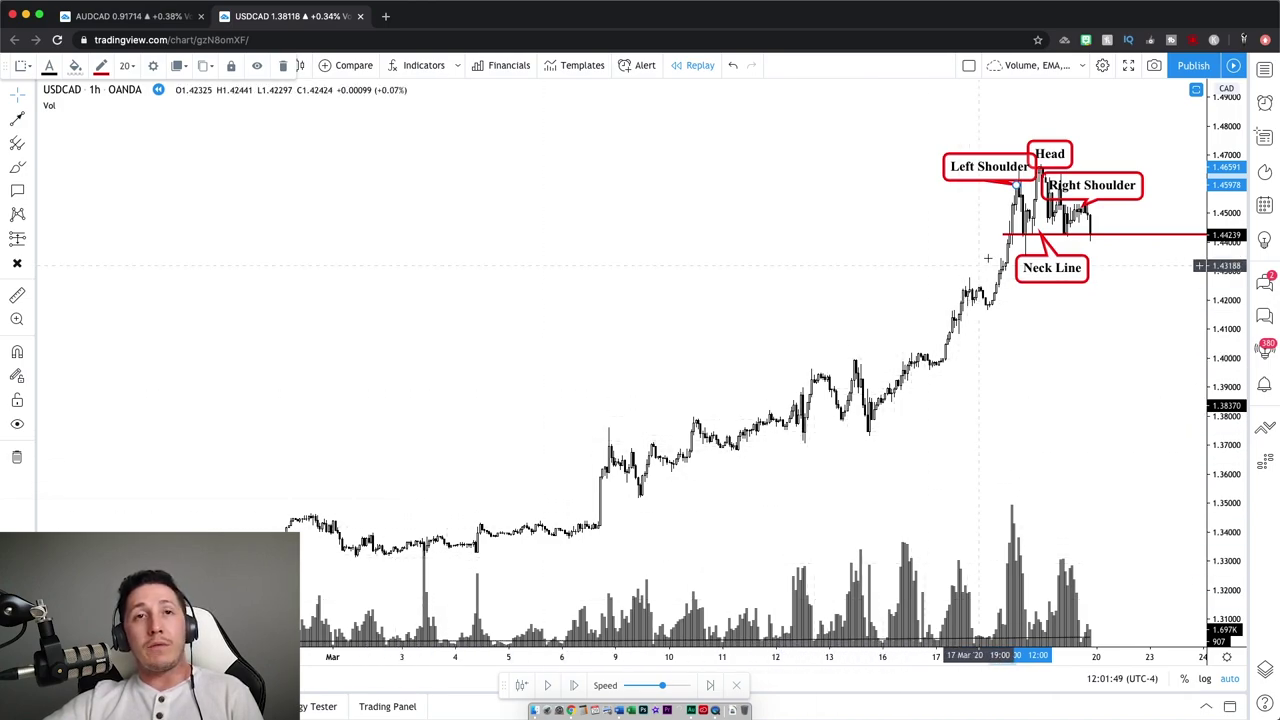
scroll(1033, 236, "up", 5)
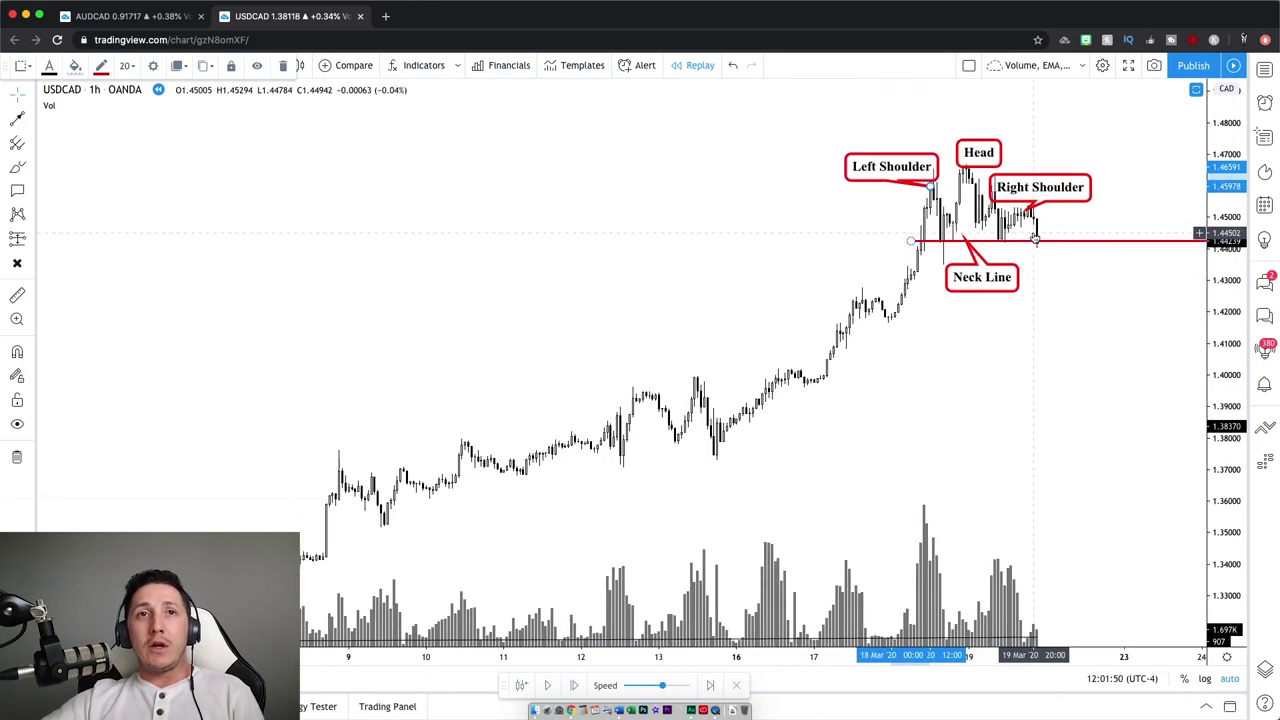
scroll(908, 383, "up", 5)
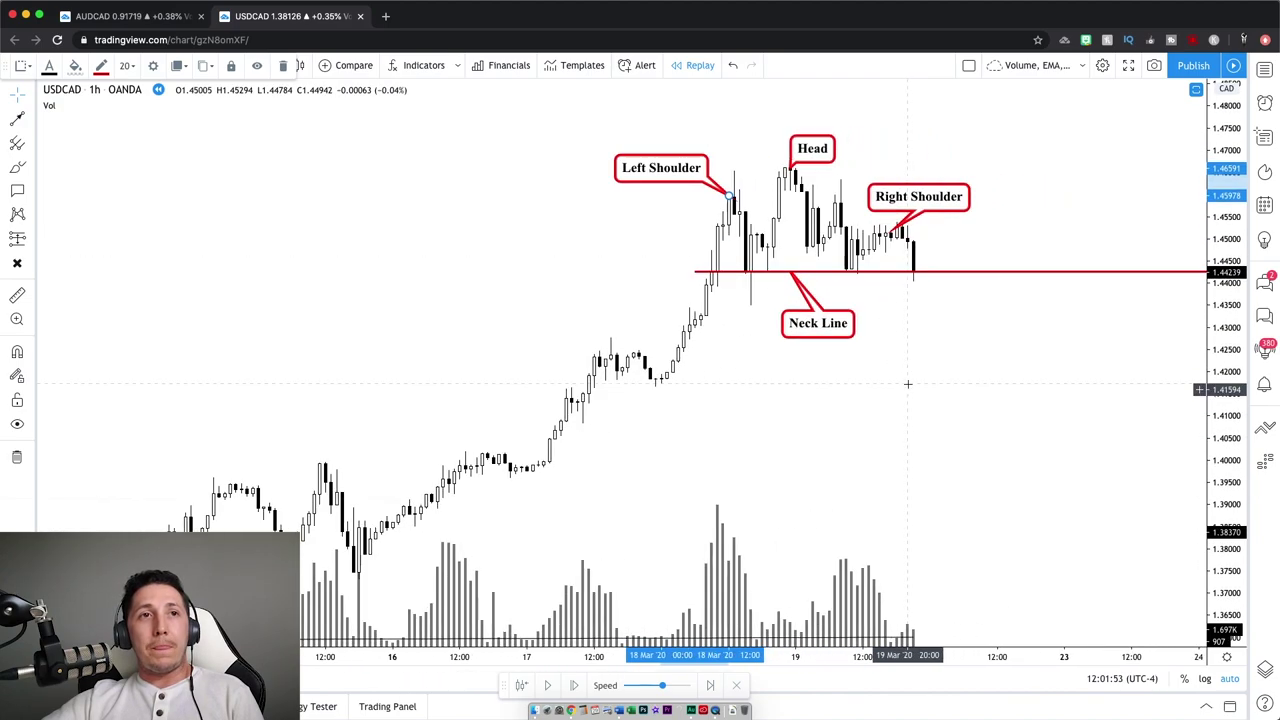
scroll(908, 383, "up", 1)
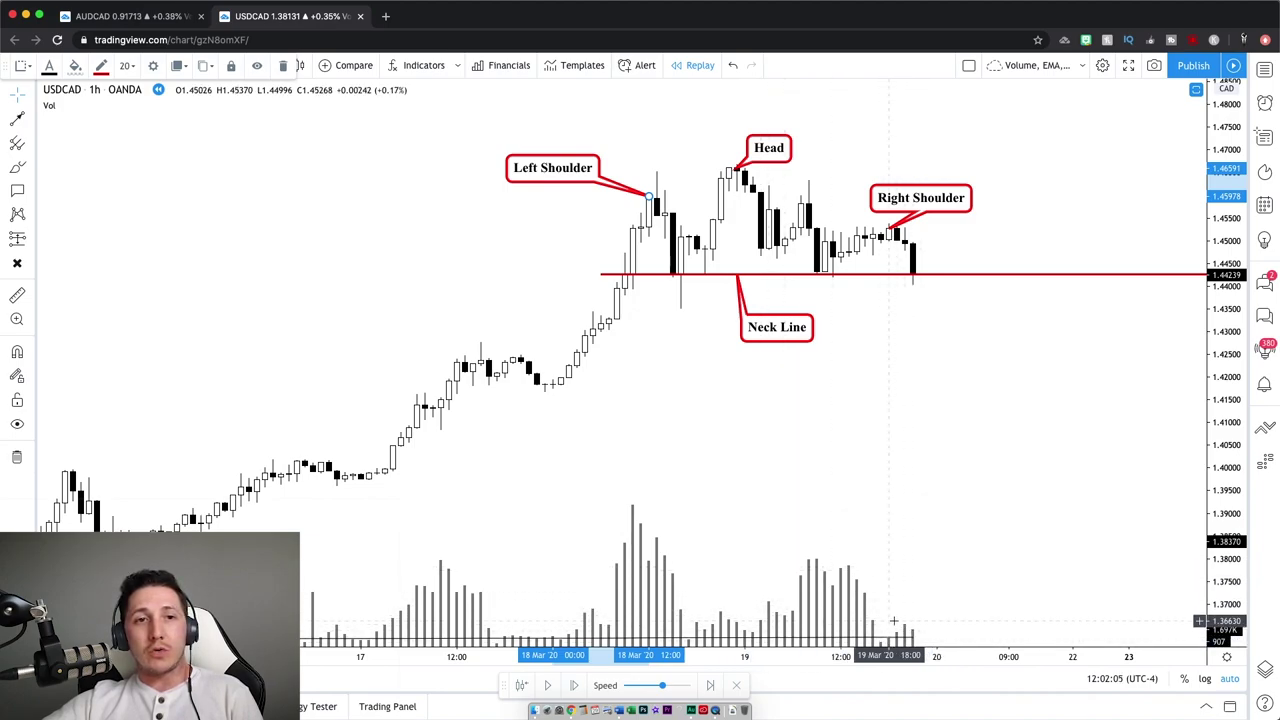
left_click(27, 121)
Step: Draw and delete a declining line across the volume peaks, then remove all drawings
left_click(80, 118)
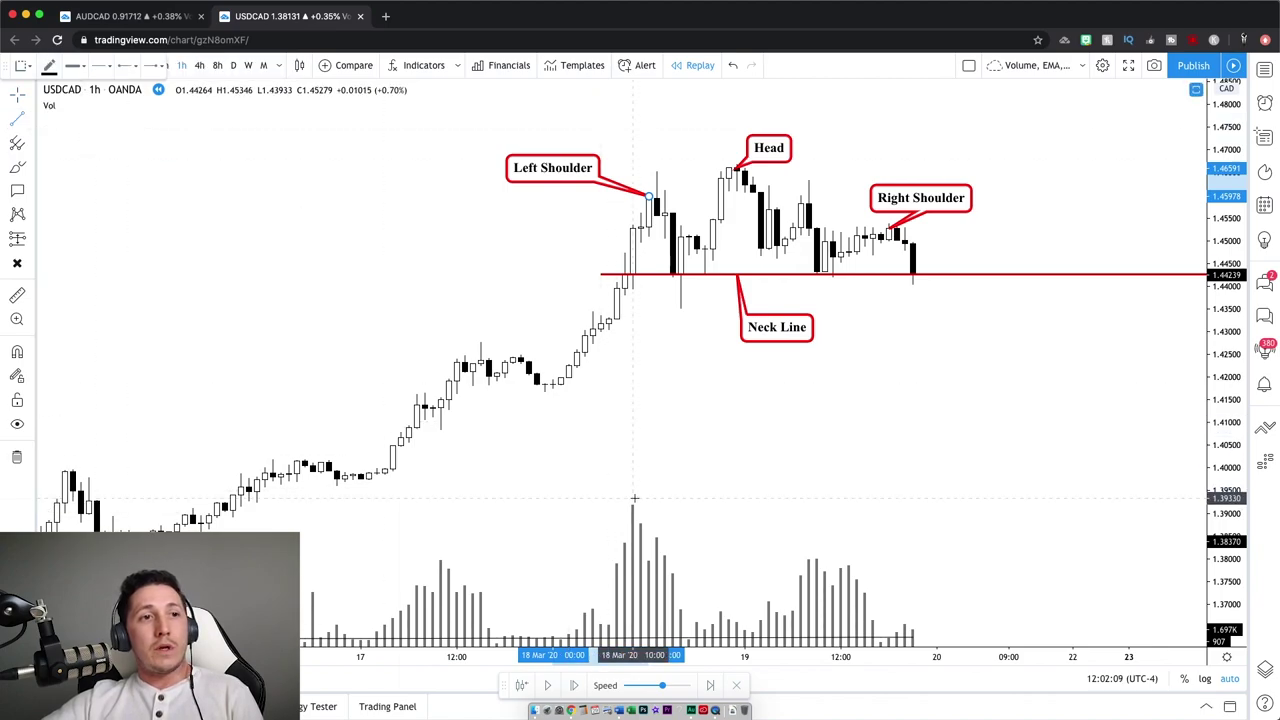
mouse_move(634, 498)
left_mouse_down()
mouse_move(943, 608)
mouse_move(952, 634)
left_mouse_up()
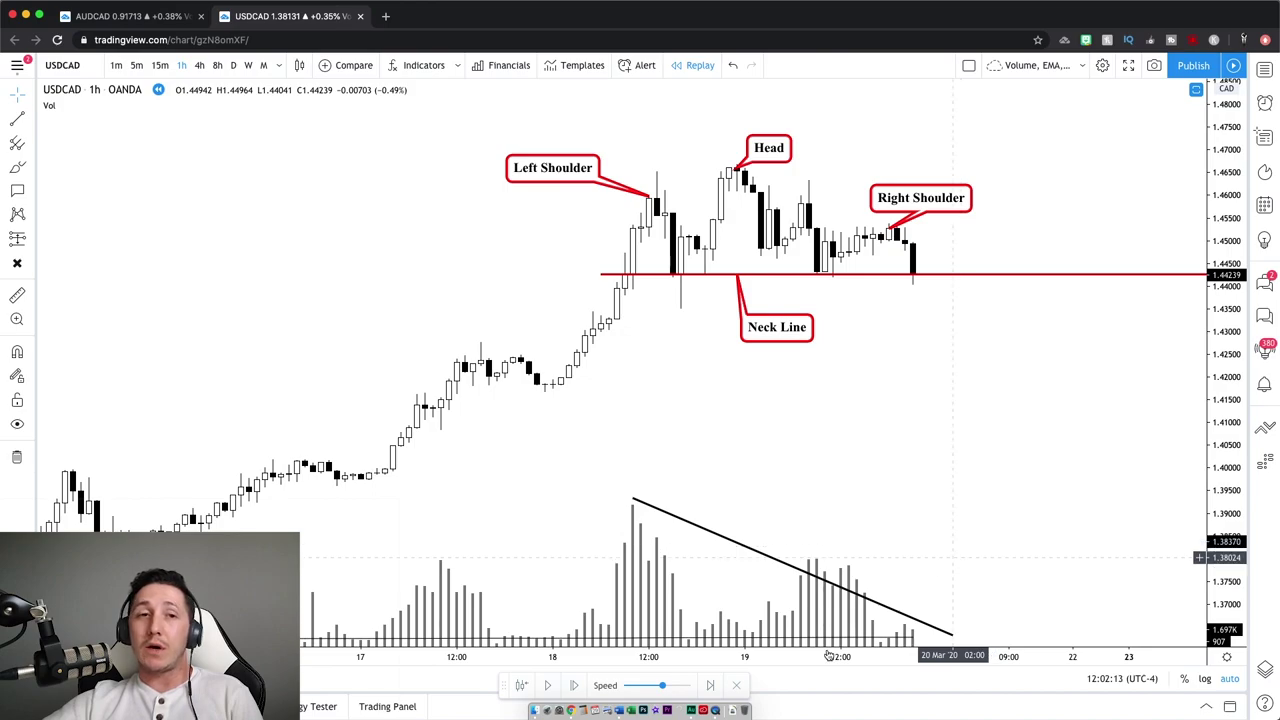
left_click(886, 609)
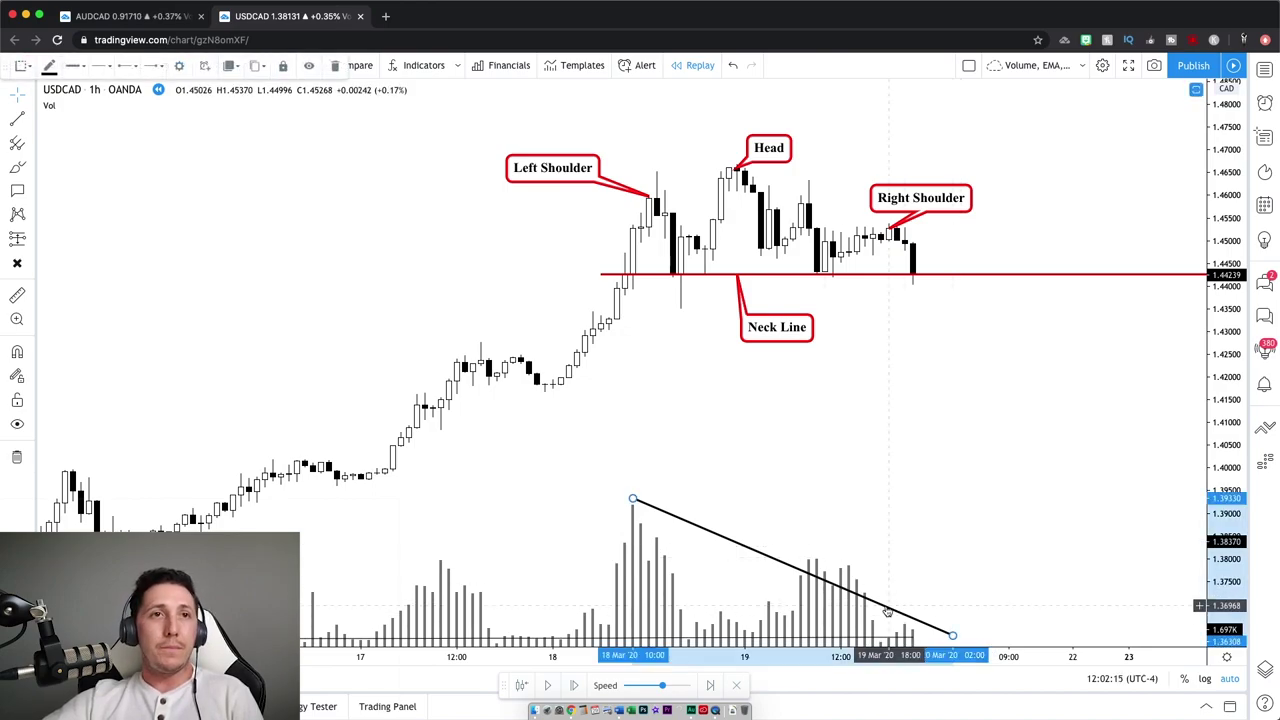
key("Delete")
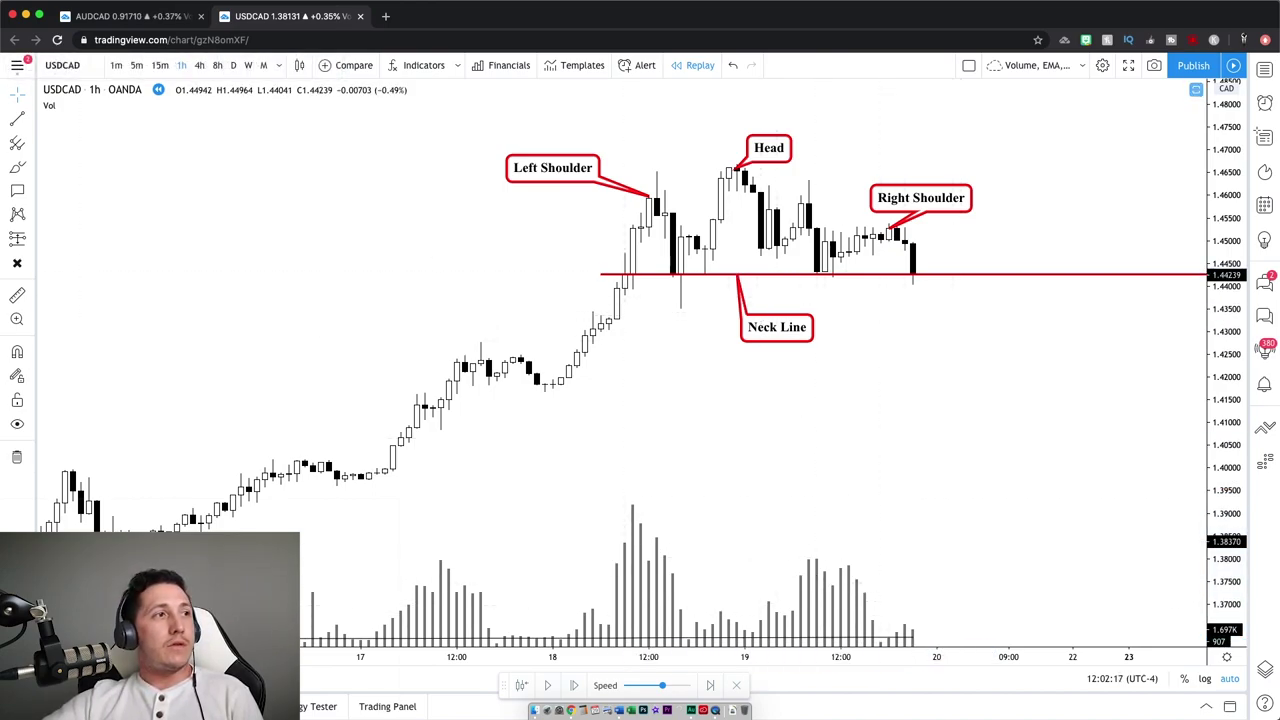
left_click(17, 457)
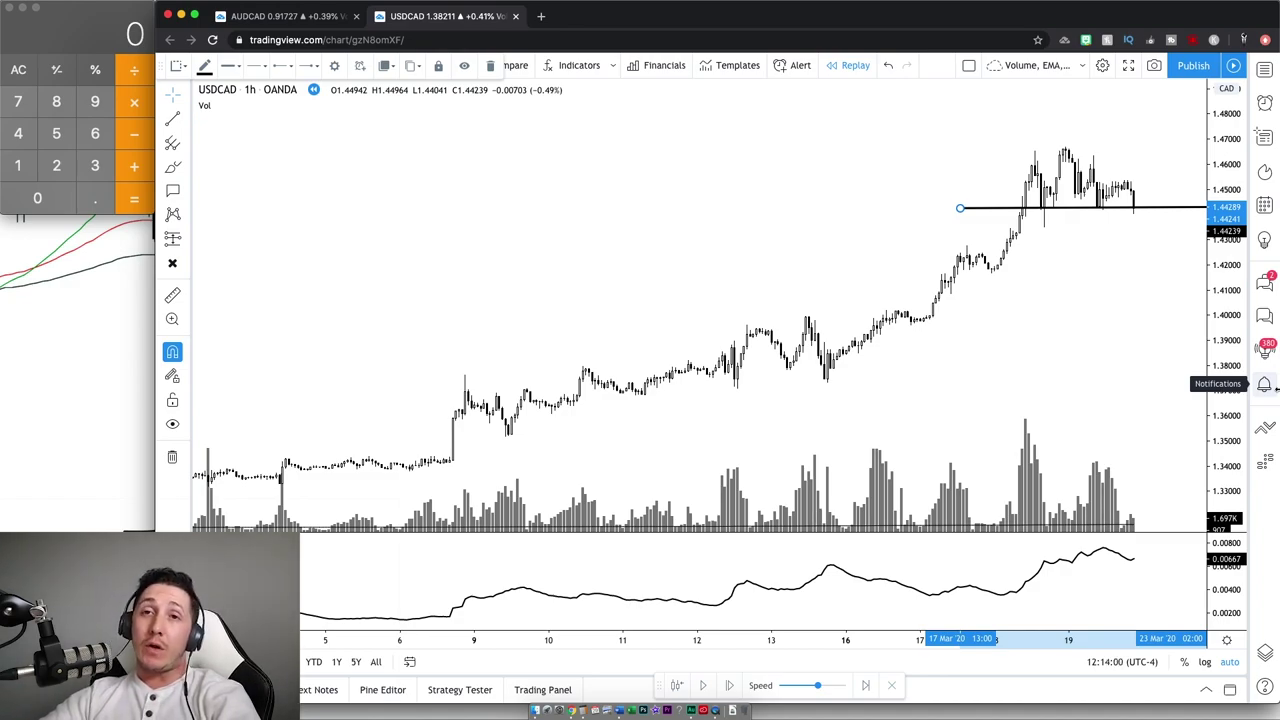
Step: Advance one bar and place a short position at the break: entry 1.4383, stop 1.4653, target 1.4113
left_click(726, 688)
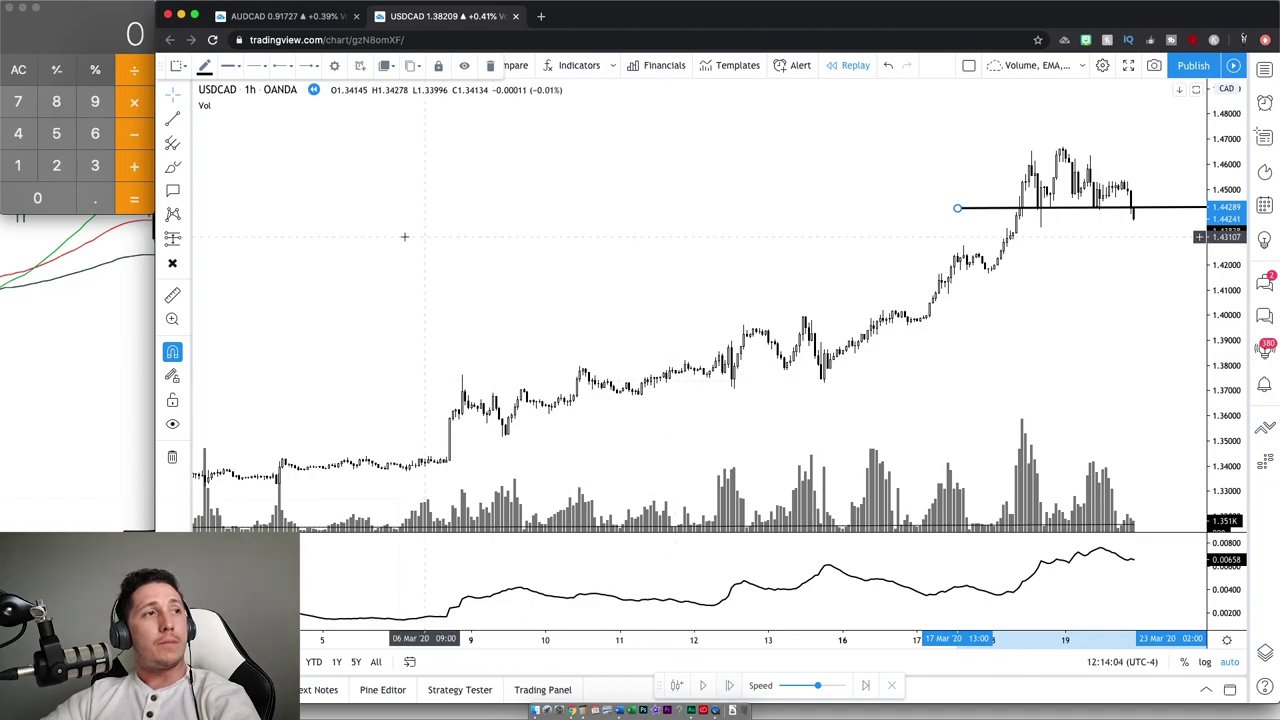
left_click(172, 240)
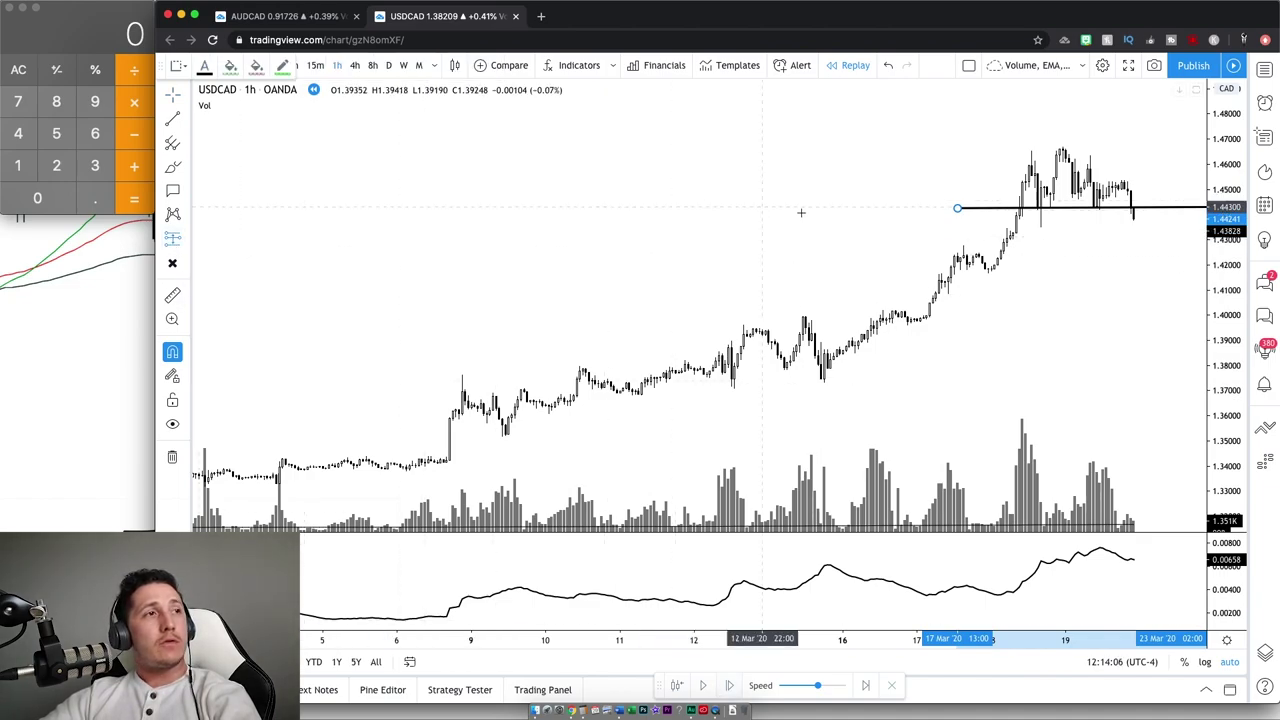
left_click(1134, 217)
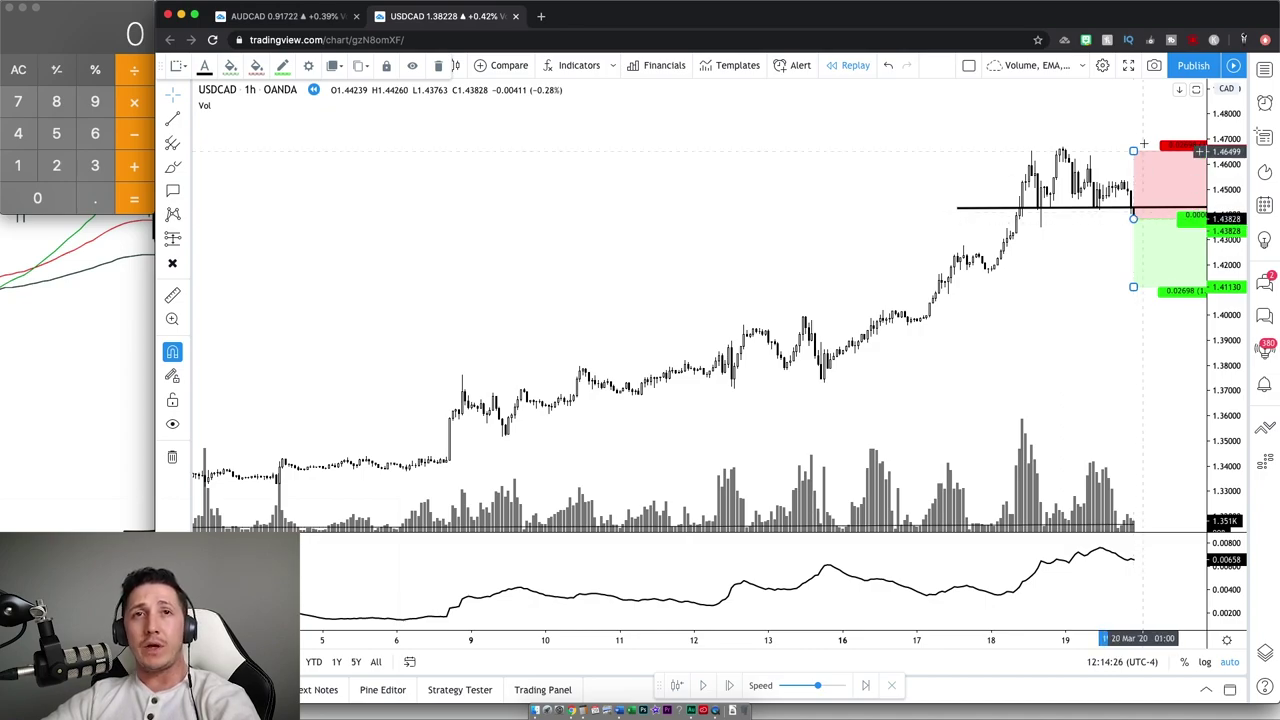
scroll(1067, 232, "down", 1)
scroll(1067, 232, "down", 1)
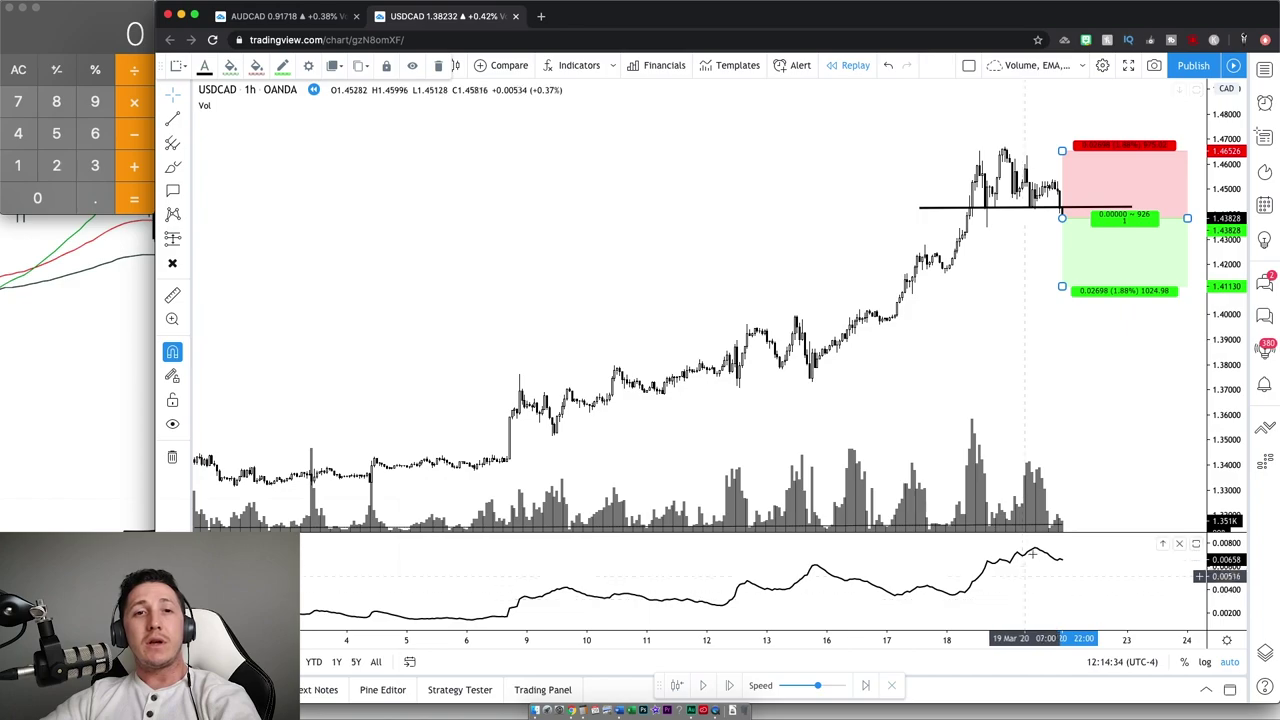
double_click(1032, 553)
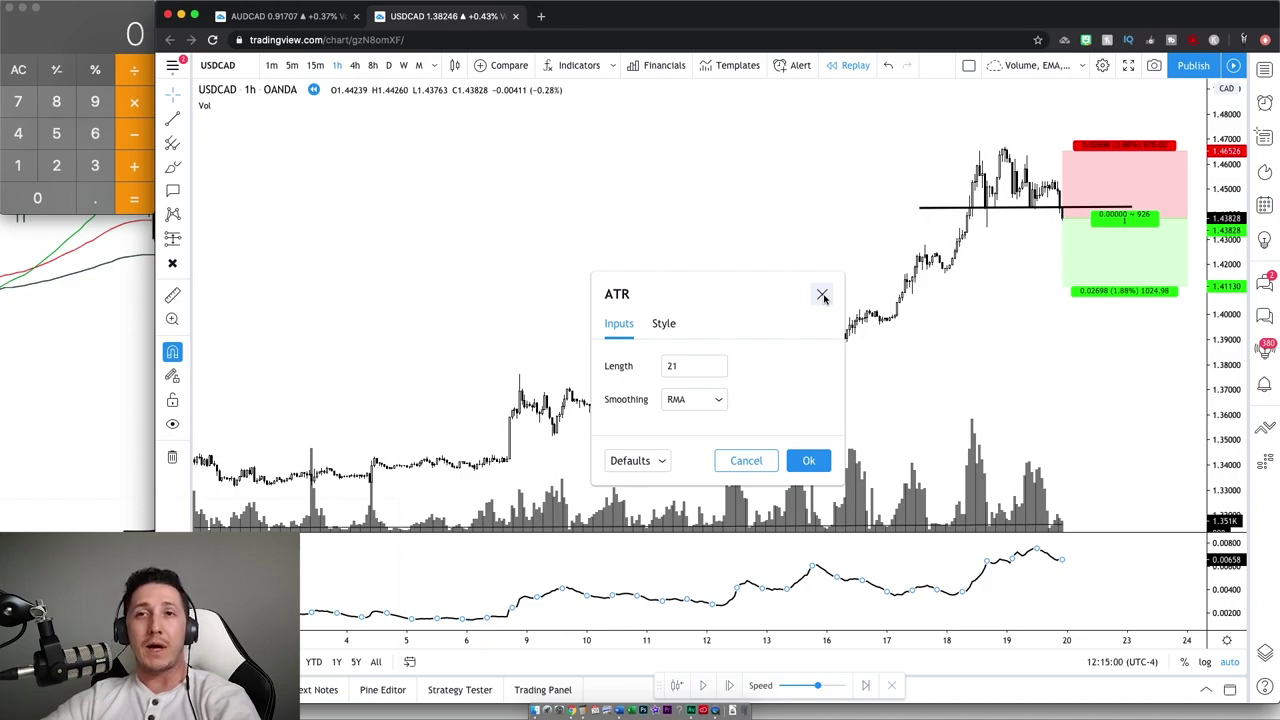
left_click(822, 295)
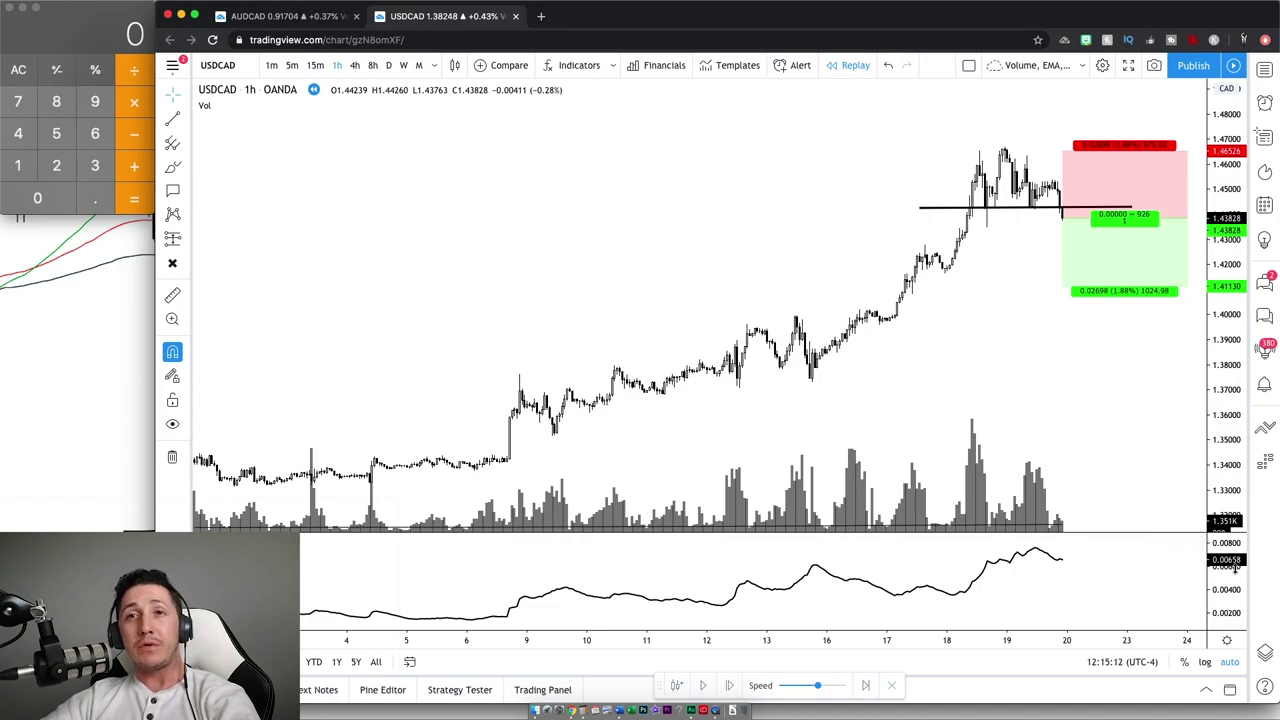
Step: Multiply the ATR reading 658 by 1.5 in Calculator to get a 987 stop distance
left_click(95, 135)
left_click(56, 133)
left_click(56, 101)
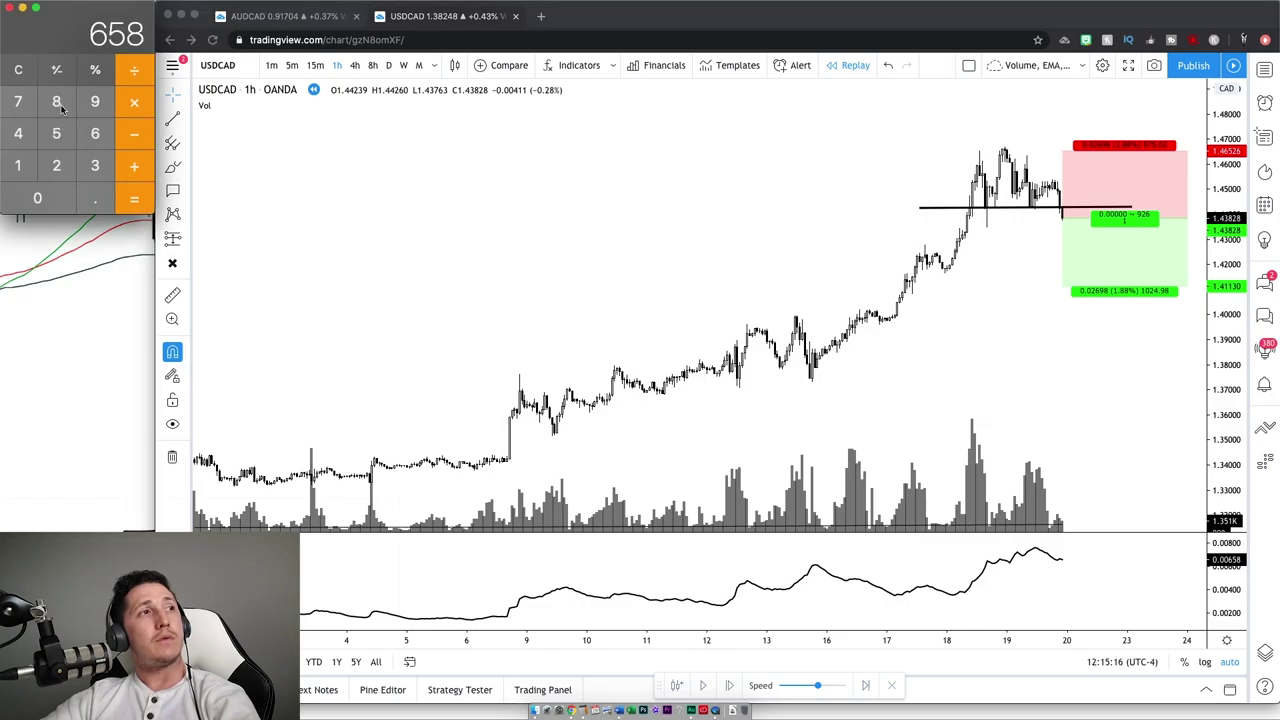
left_click(136, 104)
left_click(22, 166)
left_click(97, 204)
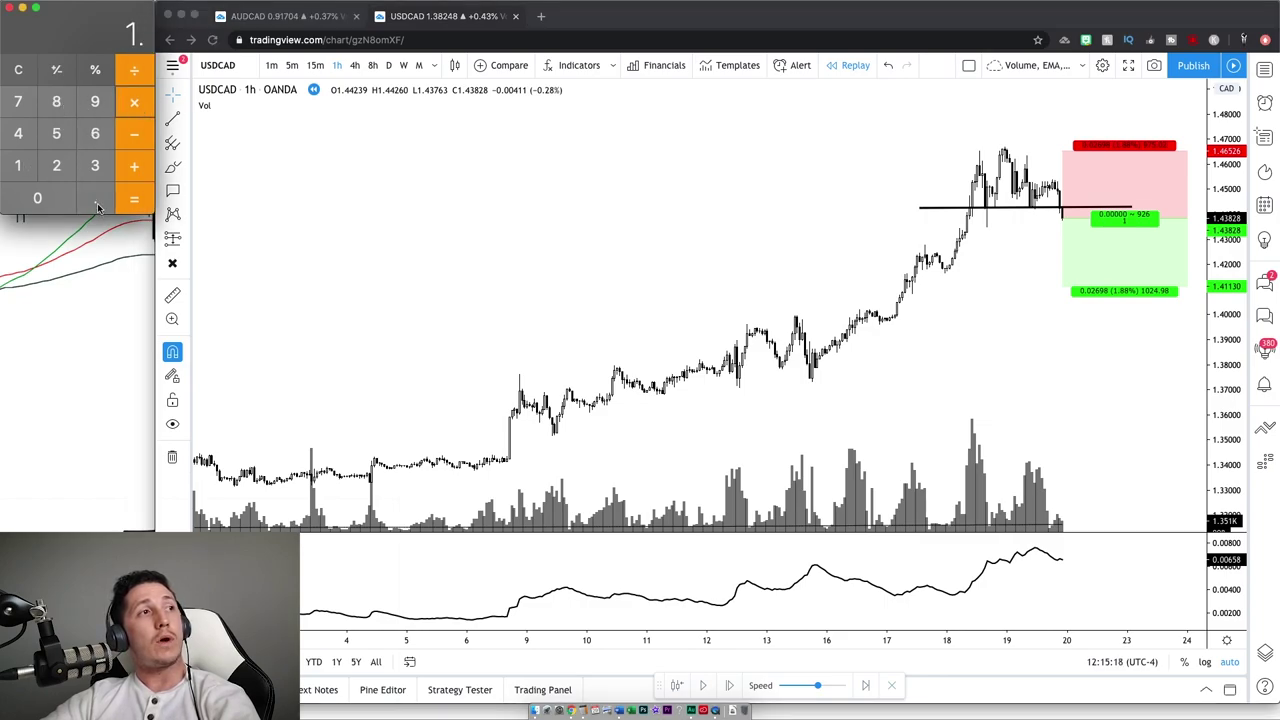
left_click(64, 133)
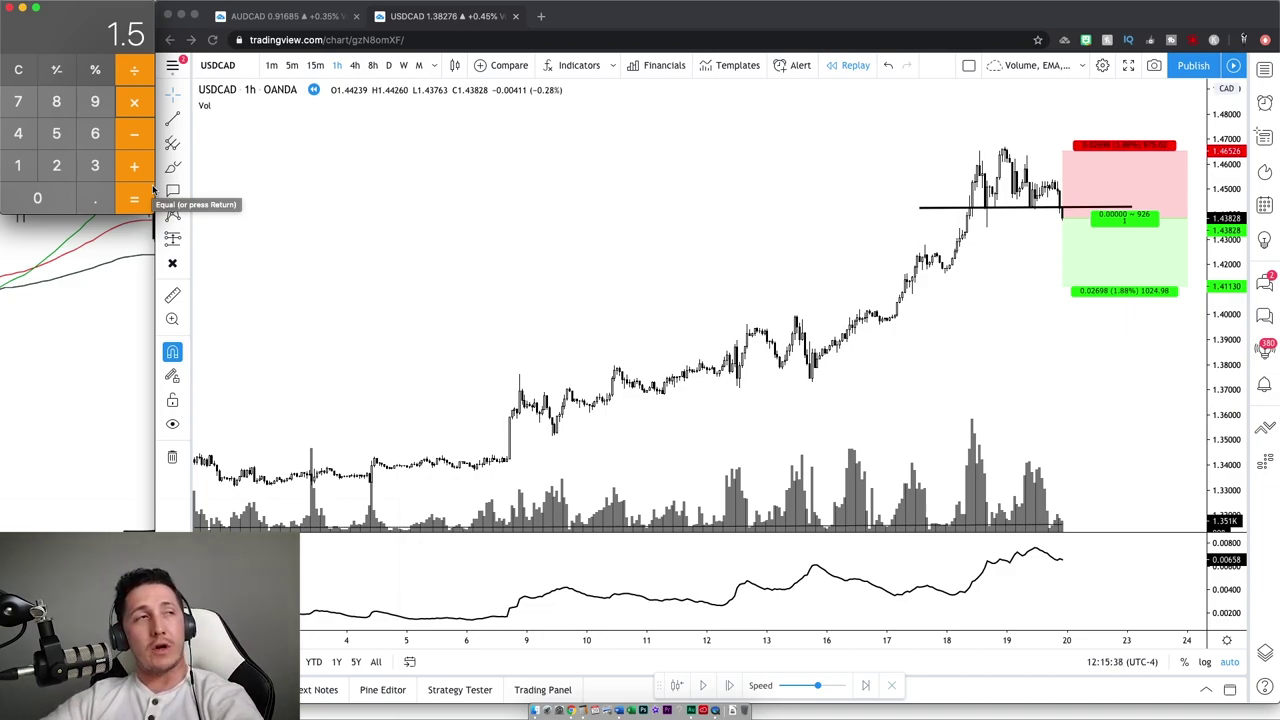
type("987")
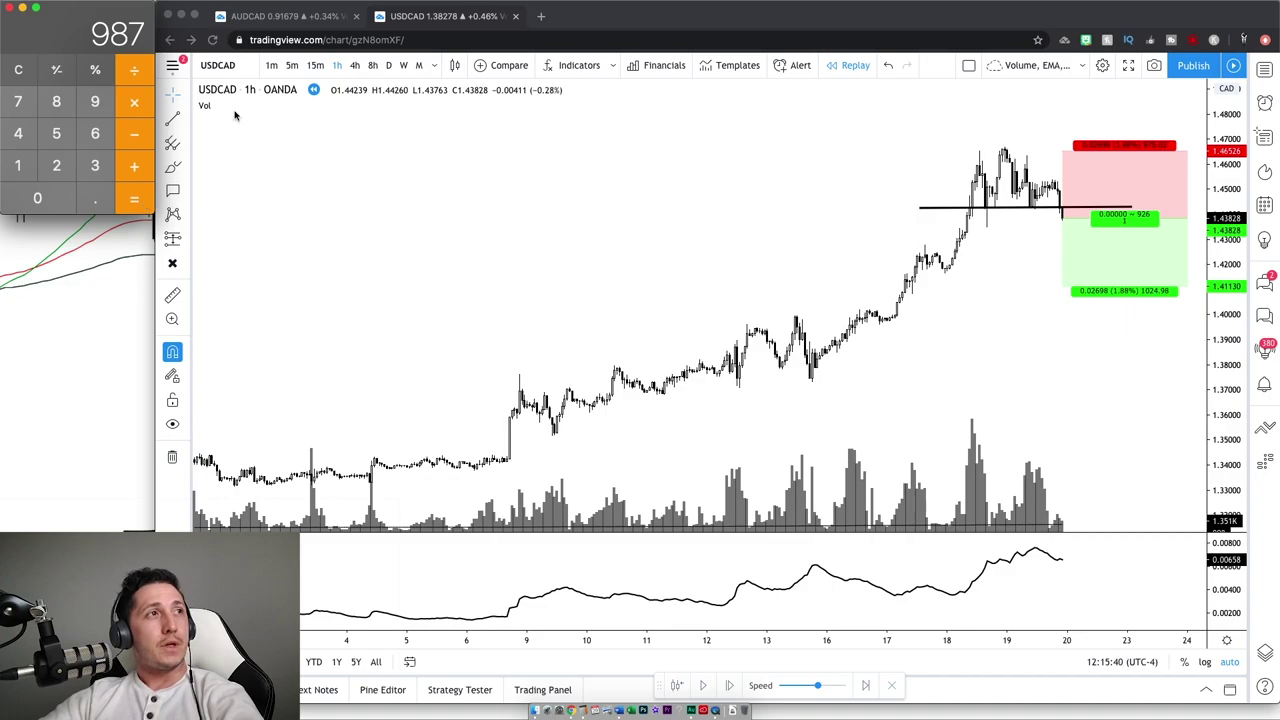
double_click(1164, 219)
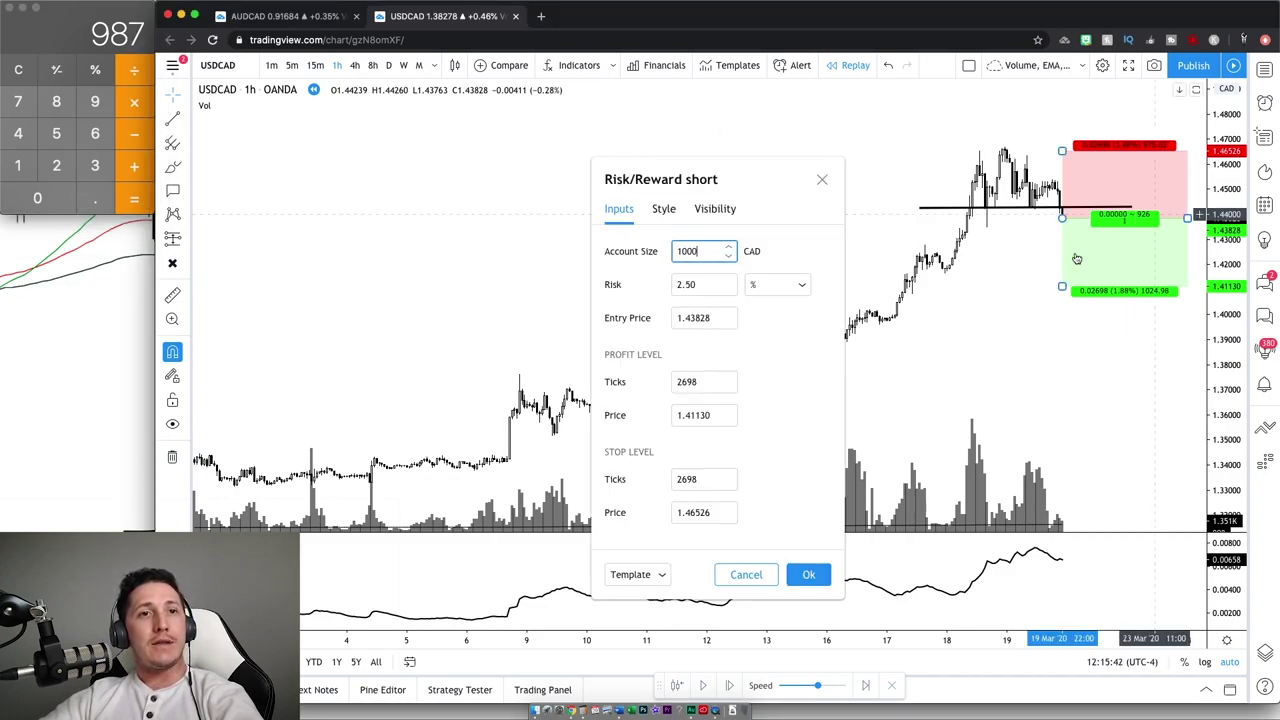
Step: Enter 987 as the short's Stop Ticks and double it to 1974 in Calculator
double_click(688, 479)
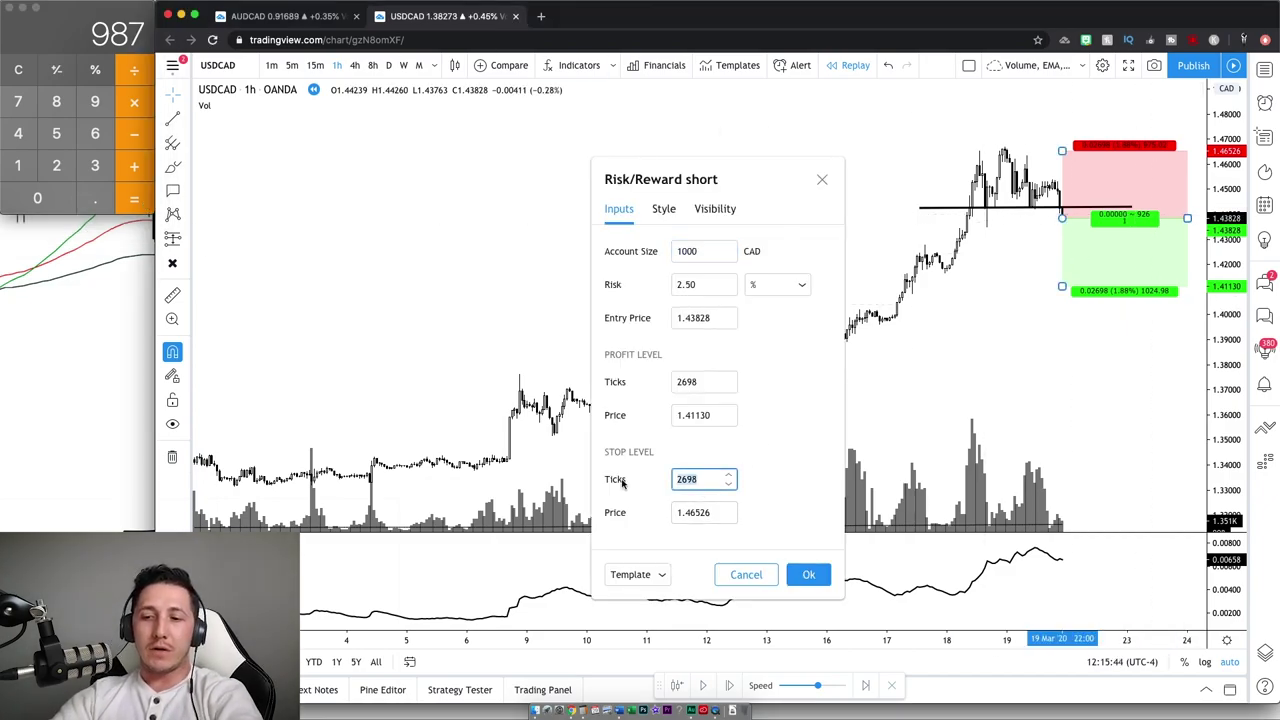
type("98")
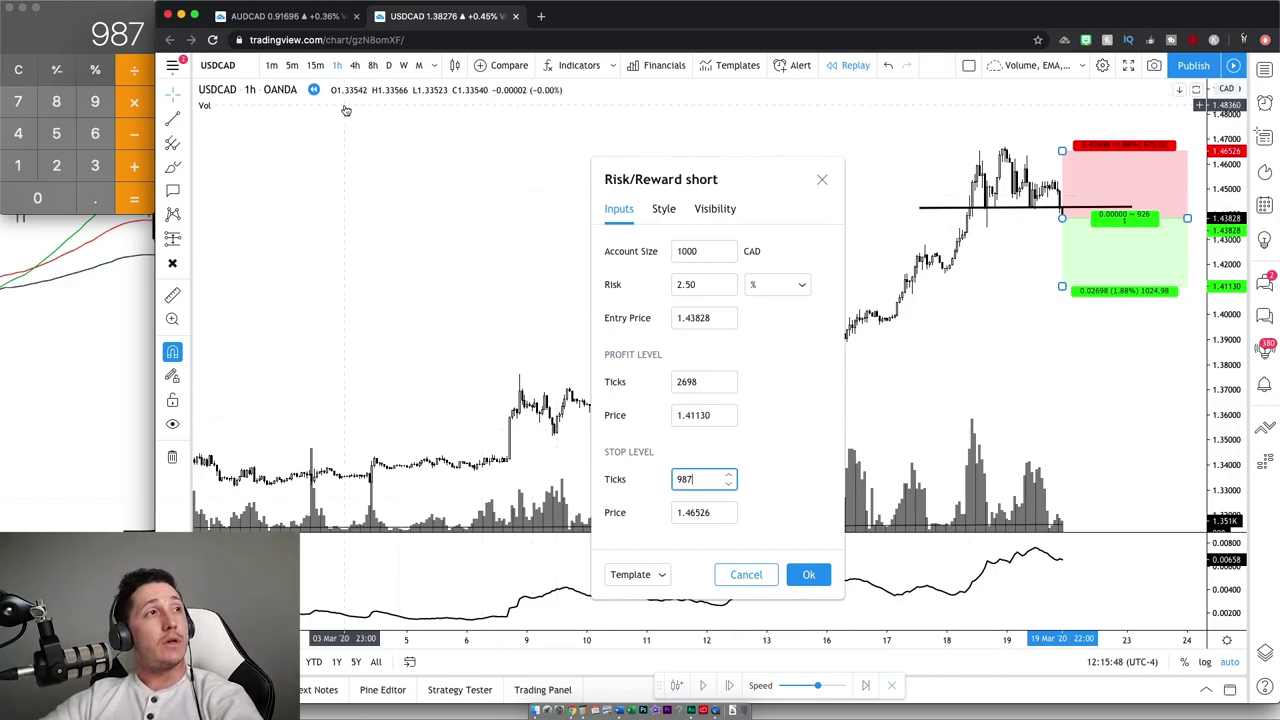
left_click(140, 110)
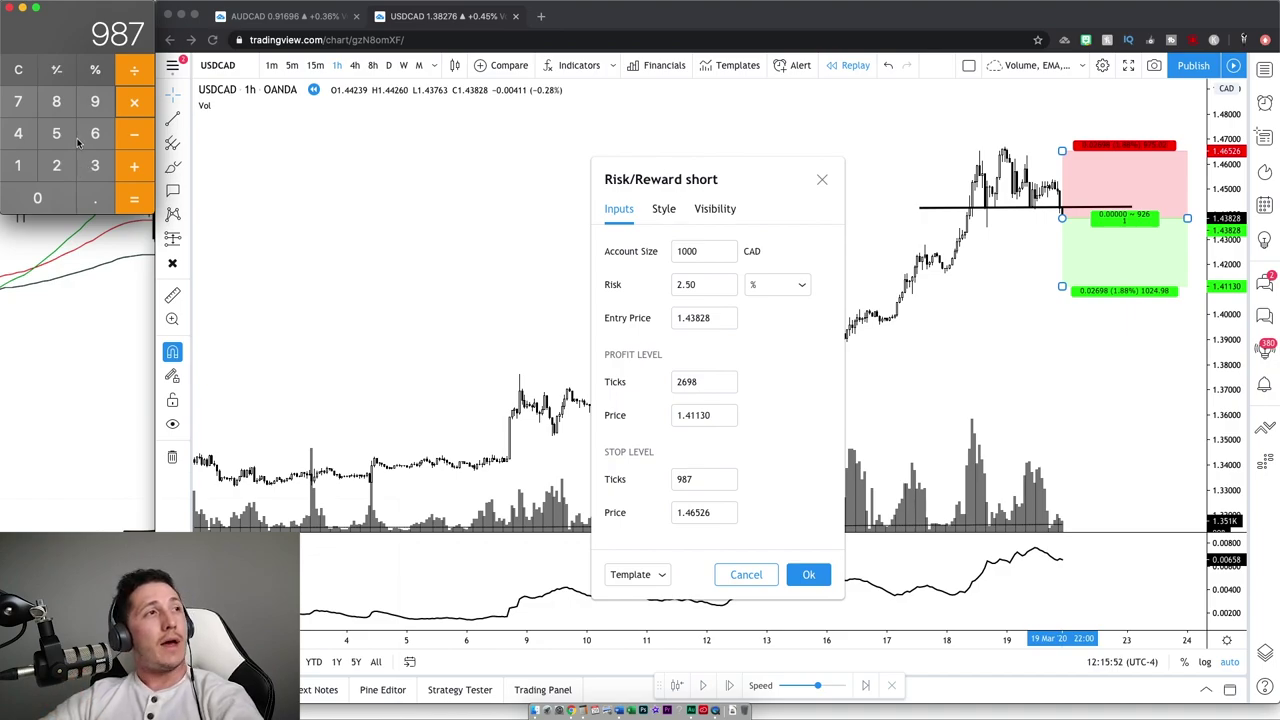
left_click(56, 166)
left_click(134, 199)
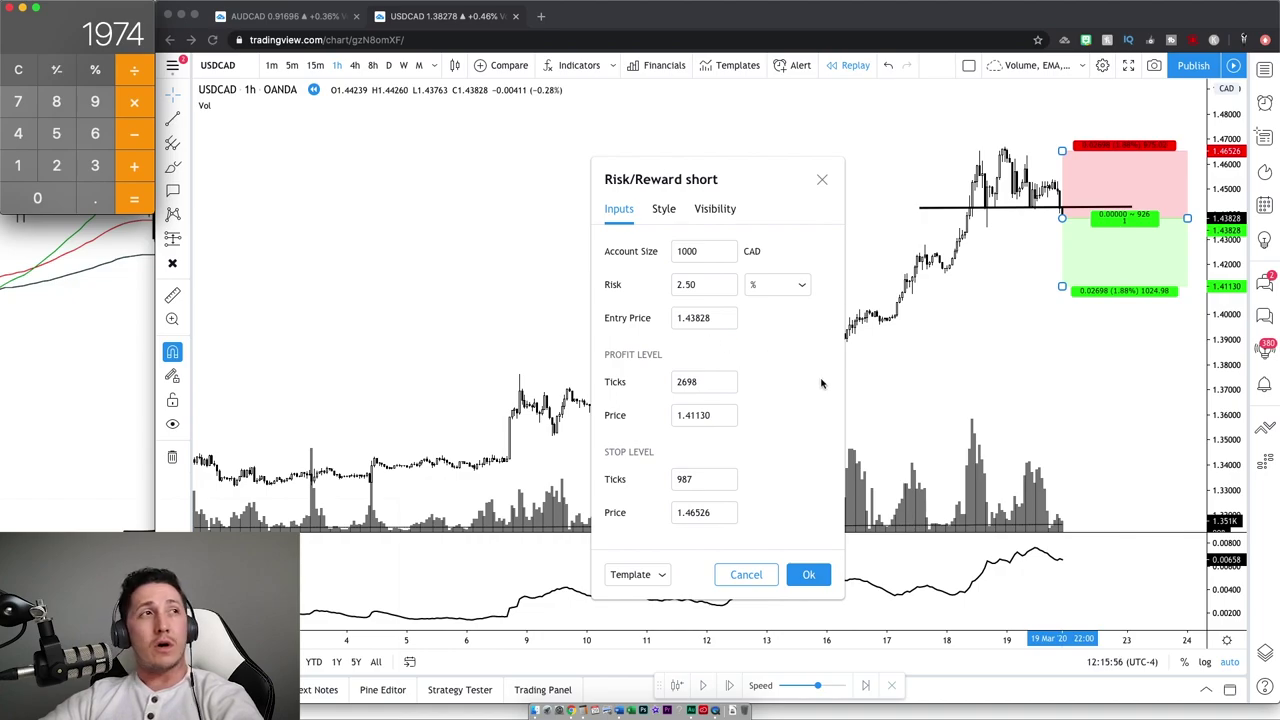
Step: Set Profit Ticks to 1974 and apply the new stop and target levels
left_click(700, 382)
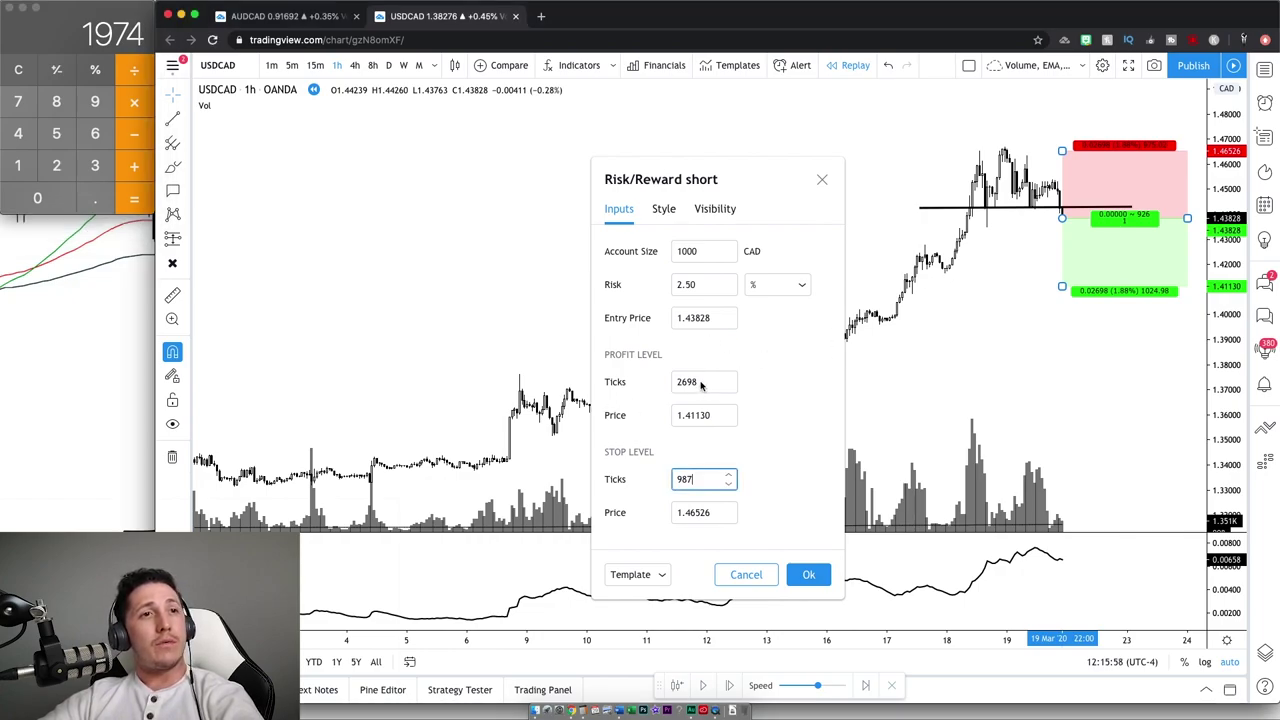
left_click(700, 382)
key("BackSpace")
key("BackSpace")
key("BackSpace")
key("BackSpace")
type("1974")
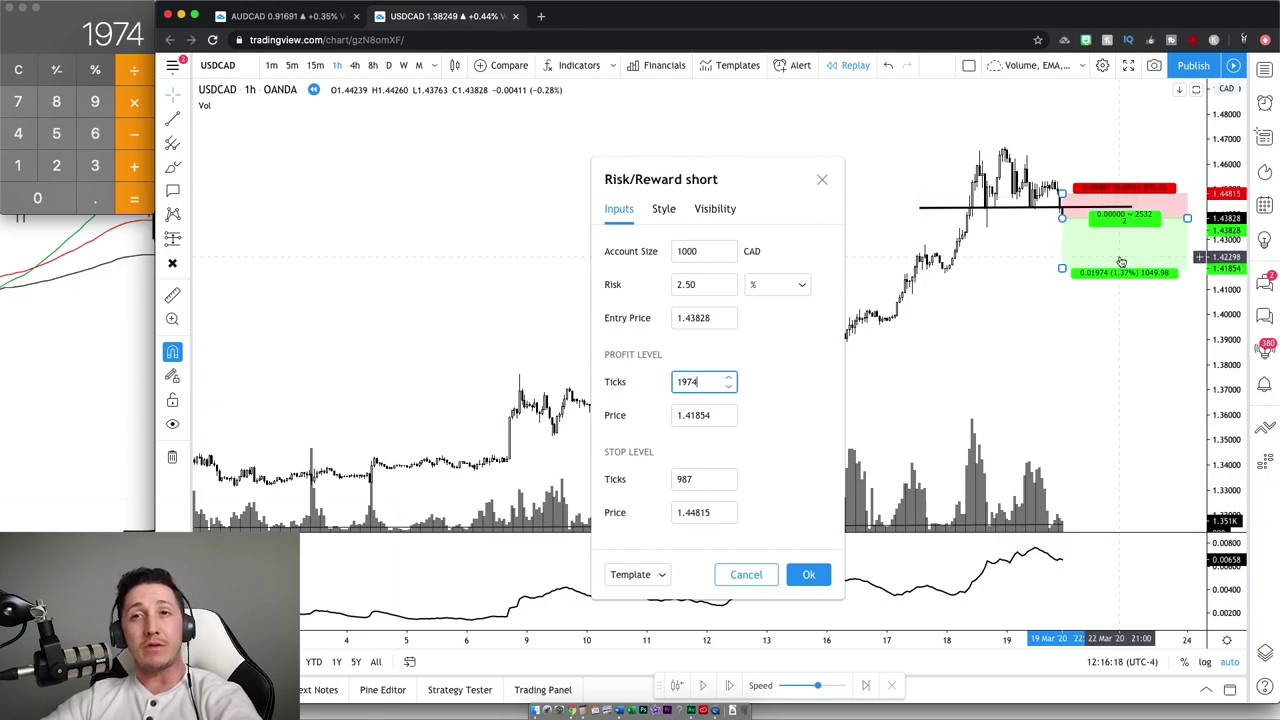
left_click(808, 574)
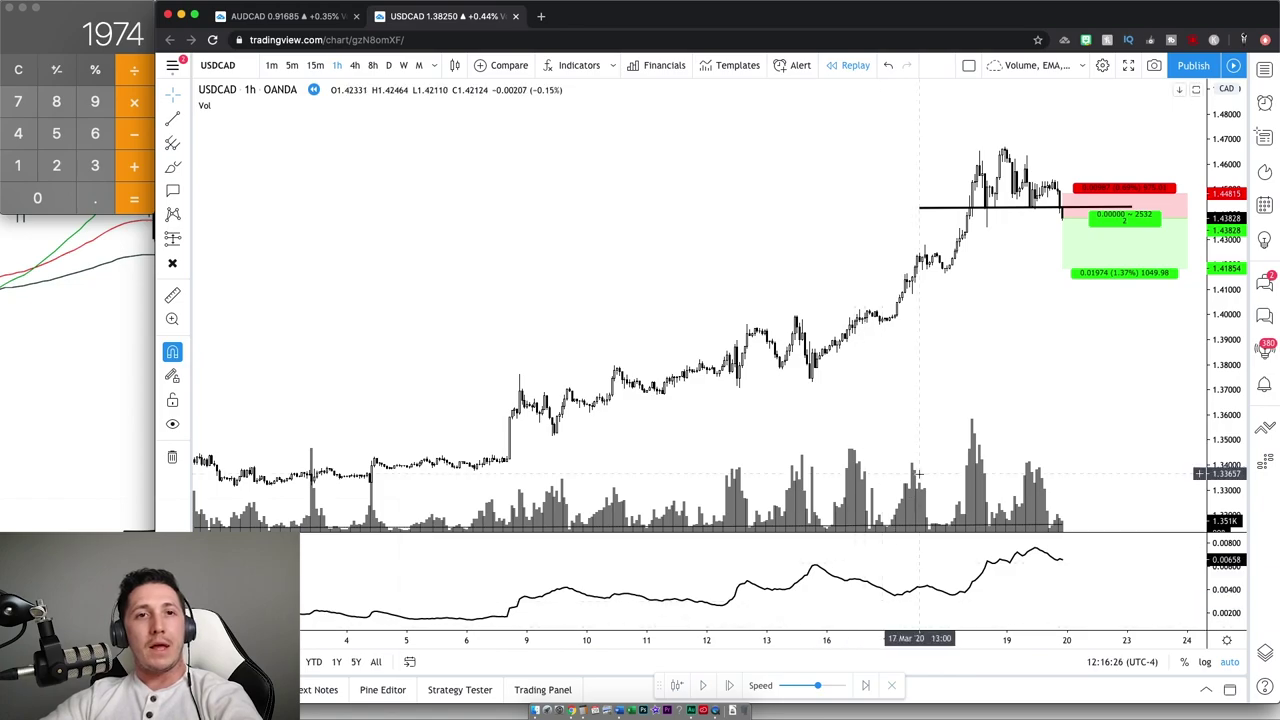
Step: Replay six bars until the 1.41854 target is hit, then delete the finished position
left_click(731, 689)
left_click(731, 689)
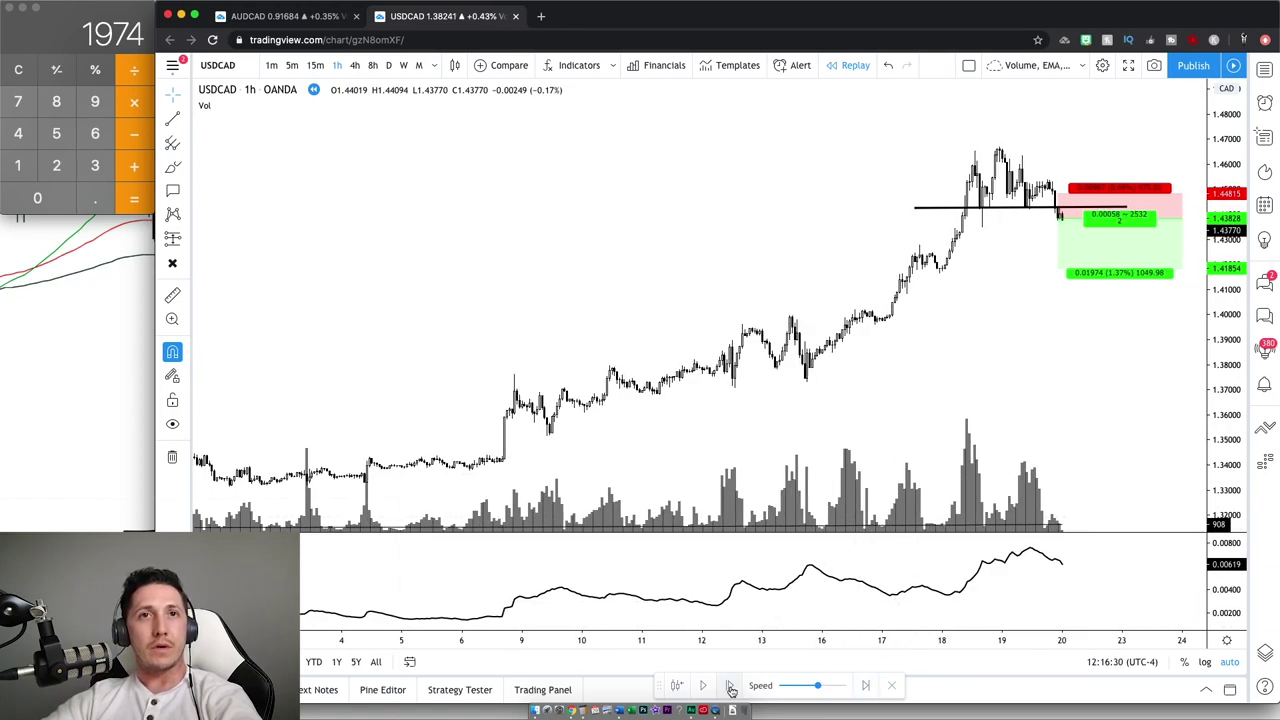
left_click(731, 689)
left_click(731, 689)
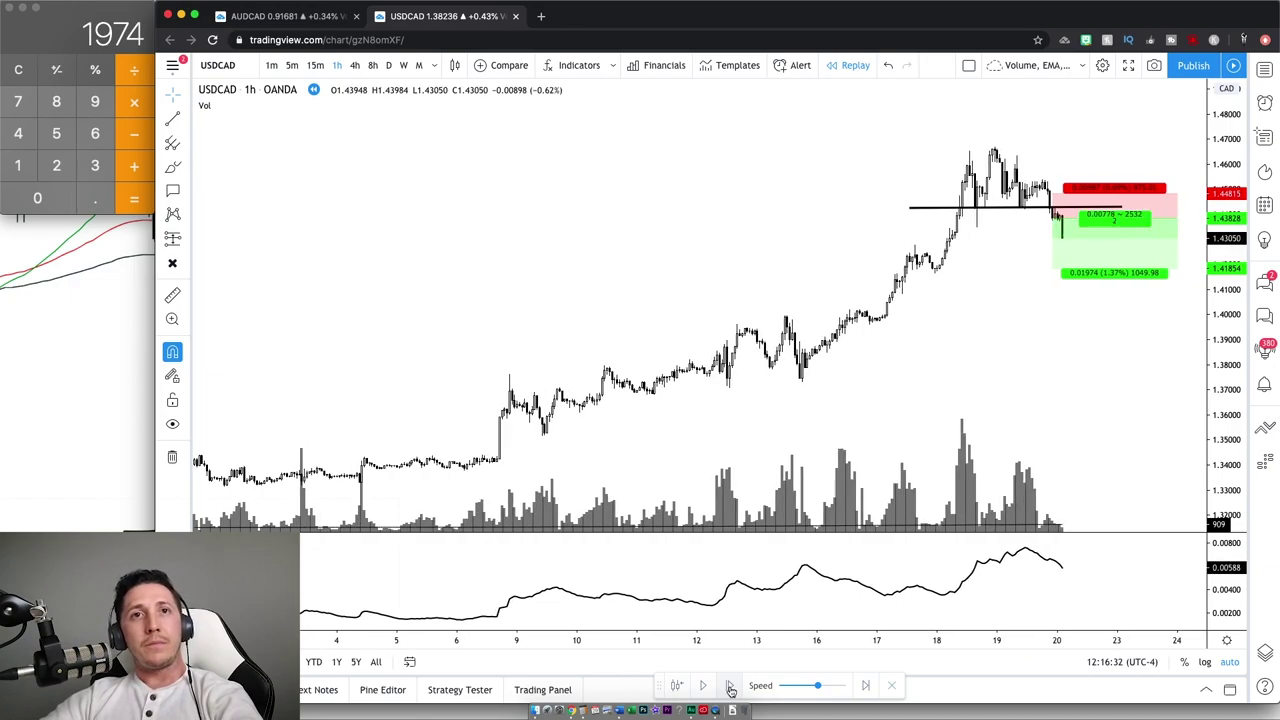
left_click(731, 689)
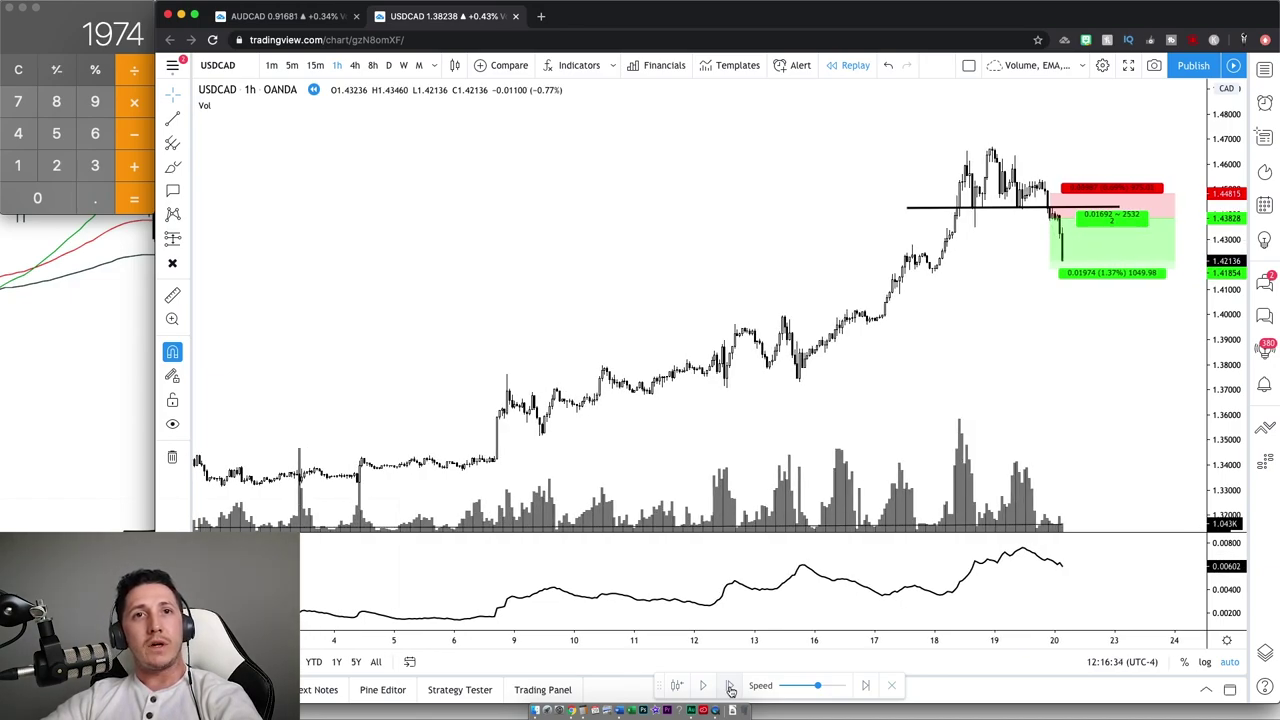
left_click(731, 689)
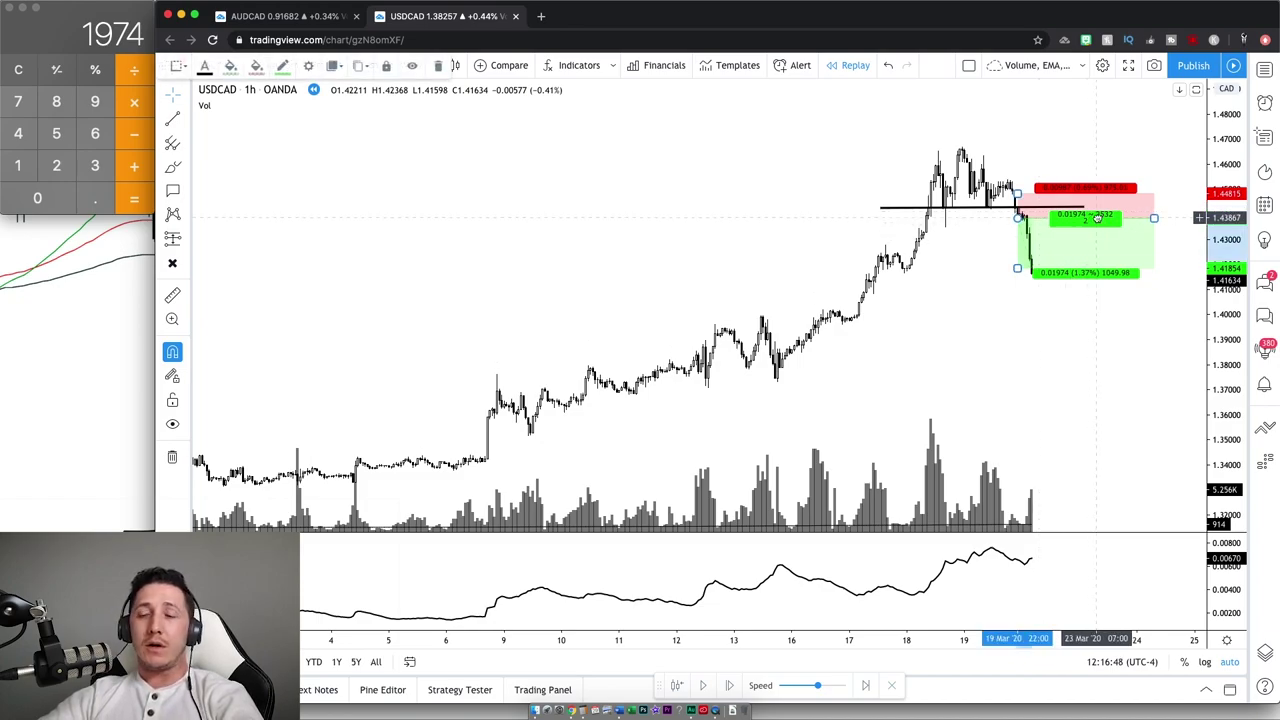
key("Delete")
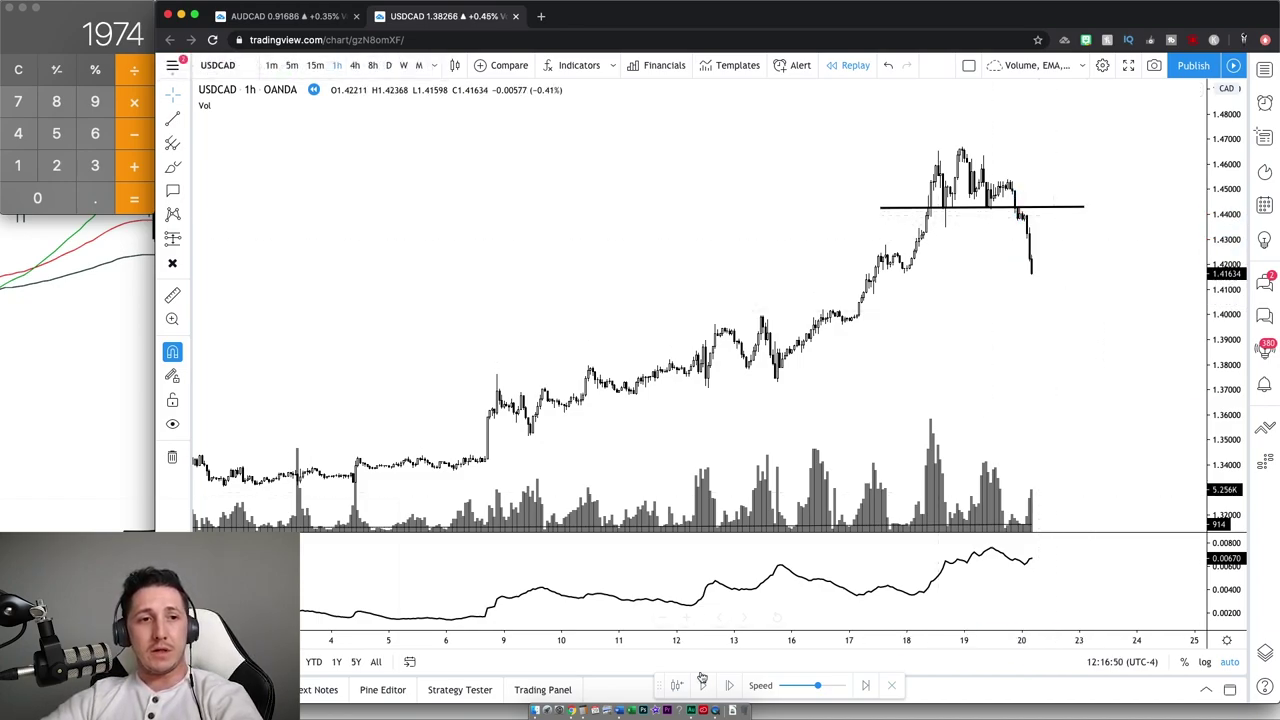
Step: Step the USDCAD replay ten bars forward toward the broken neckline
left_click(732, 686)
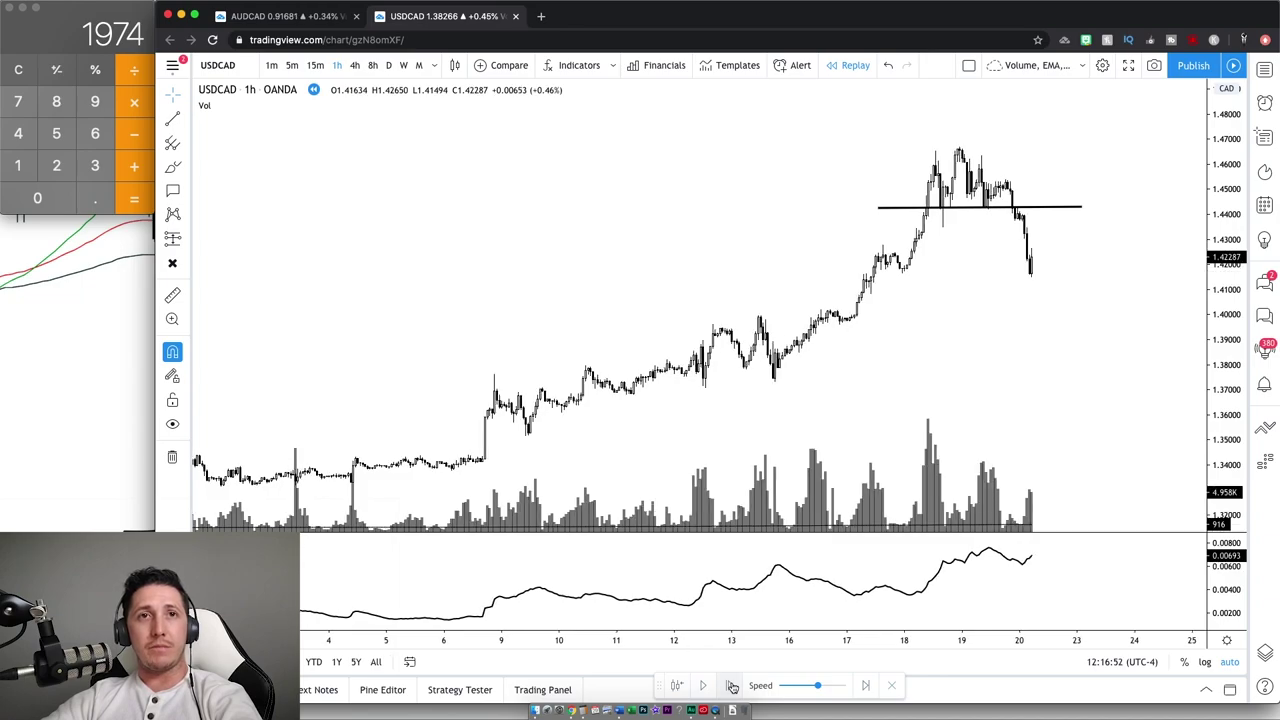
left_click(732, 686)
left_click(732, 686)
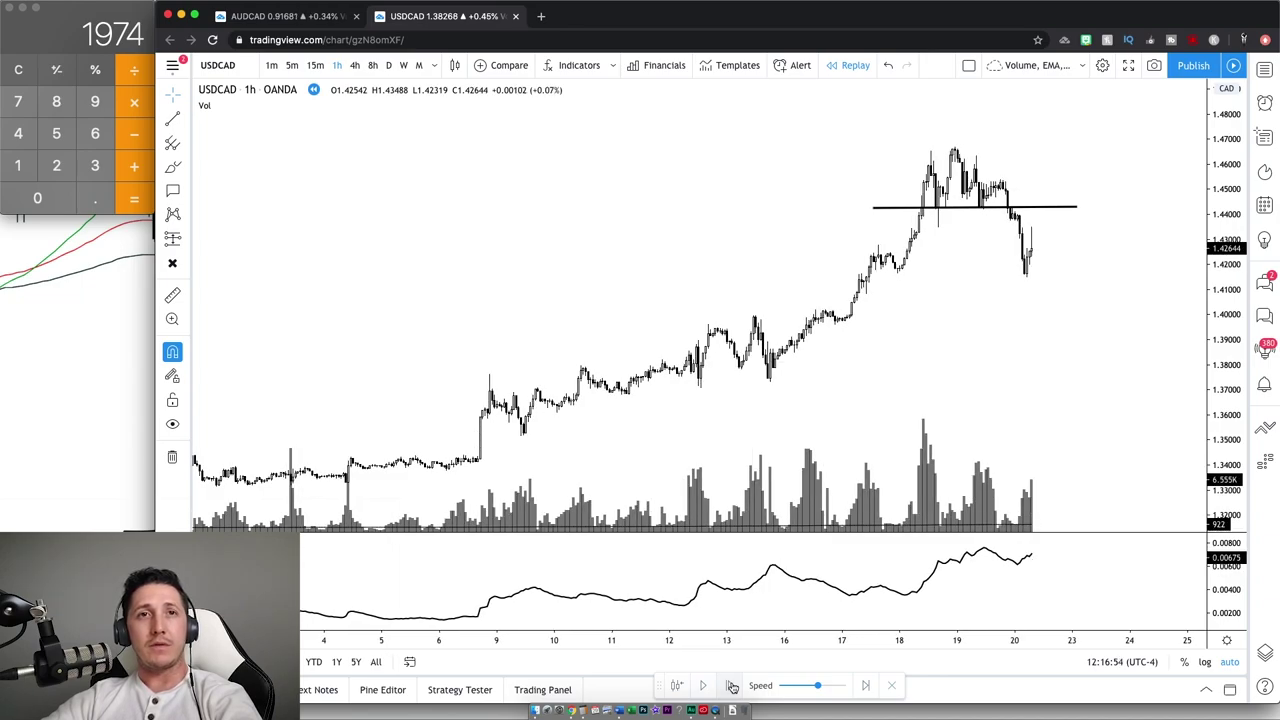
left_click(732, 686)
left_click(732, 686)
left_click(732, 686)
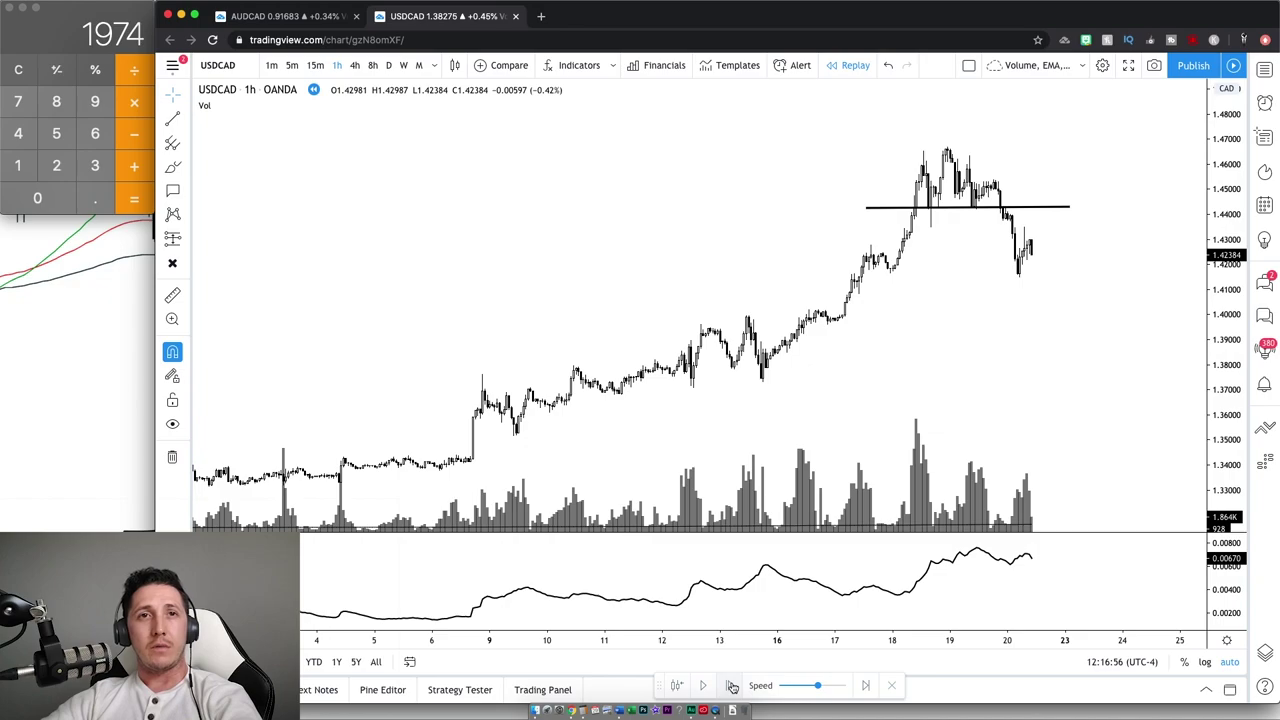
left_click(732, 686)
left_click(732, 686)
left_click(732, 686)
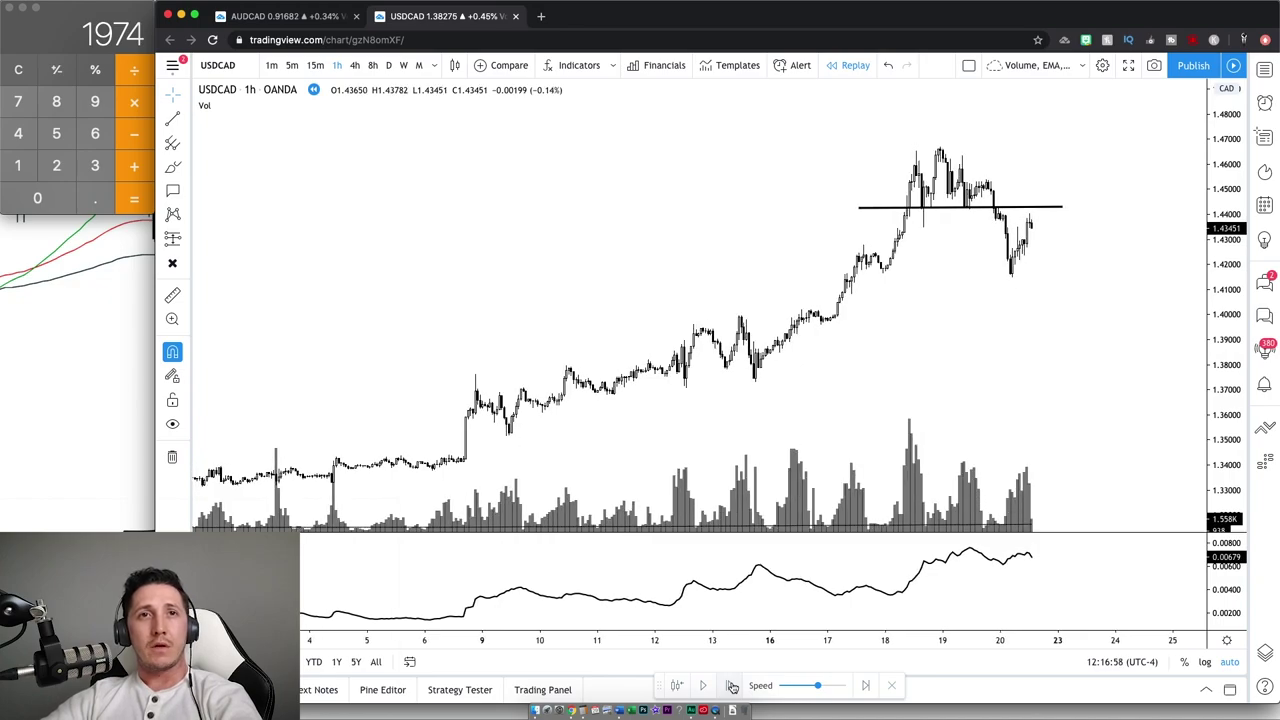
left_click(732, 686)
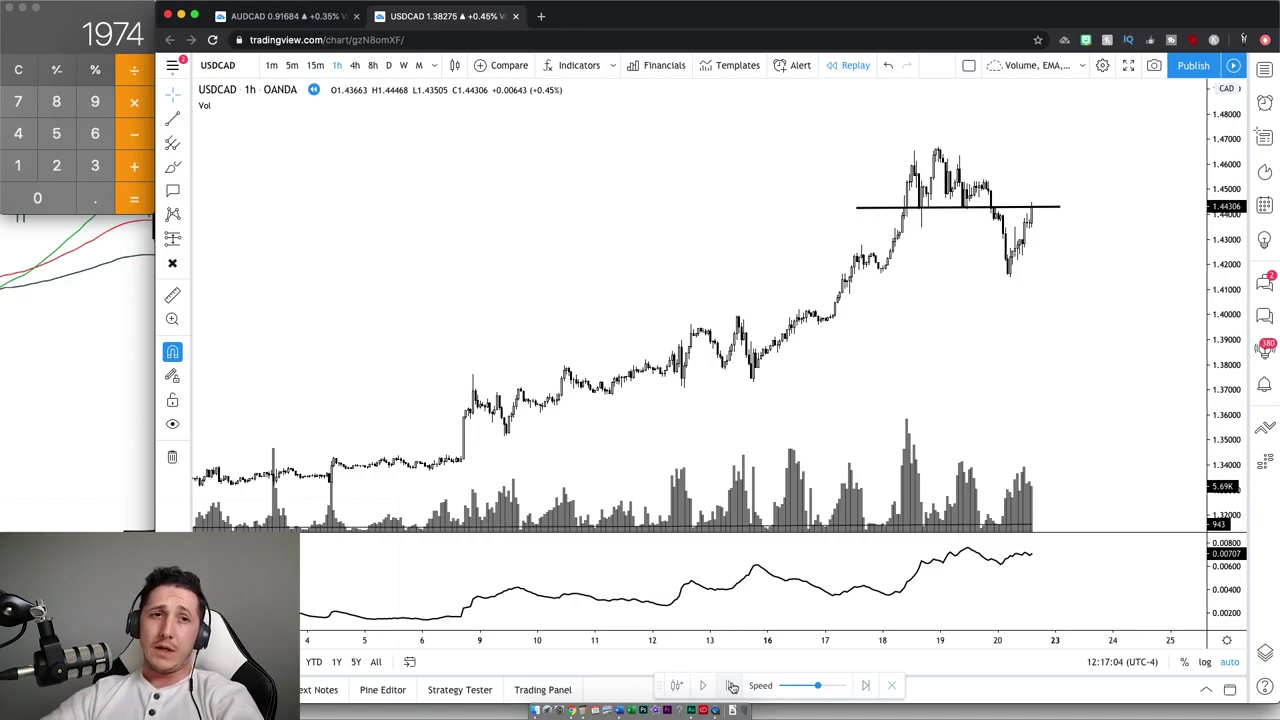
Step: Advance to the neckline retest and place a new short position near 1.4348
left_click(732, 686)
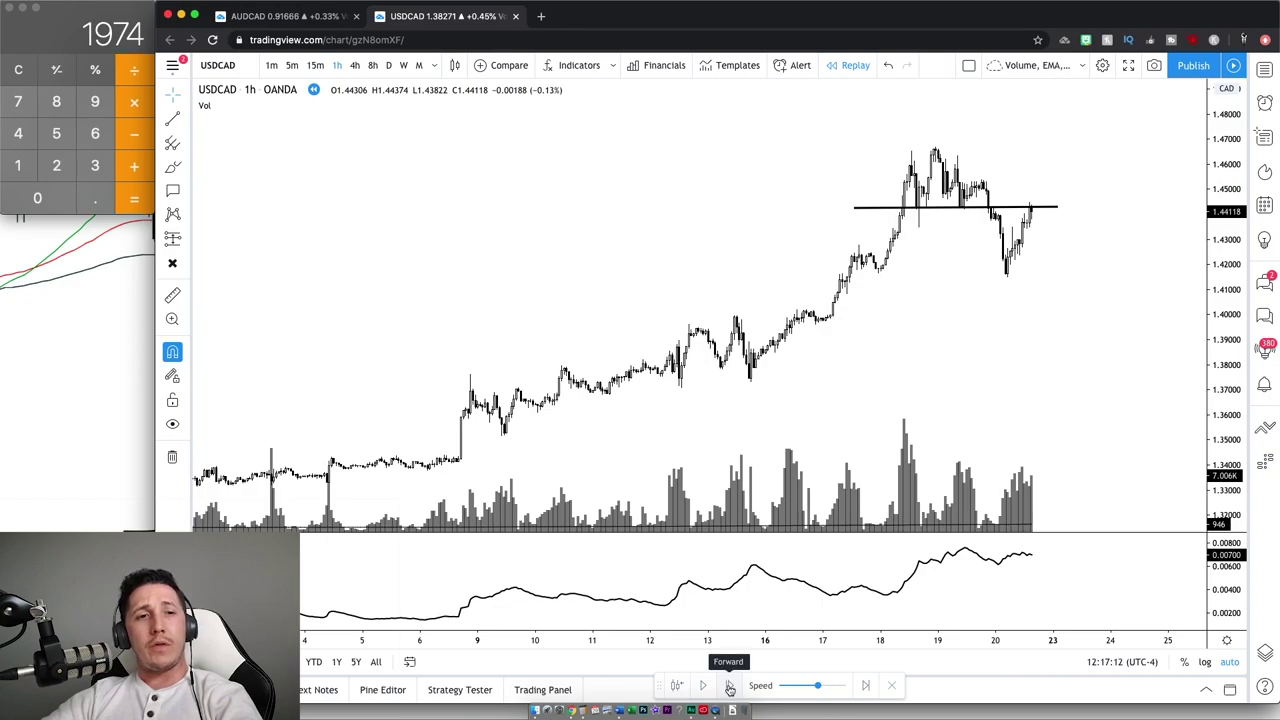
left_click(730, 688)
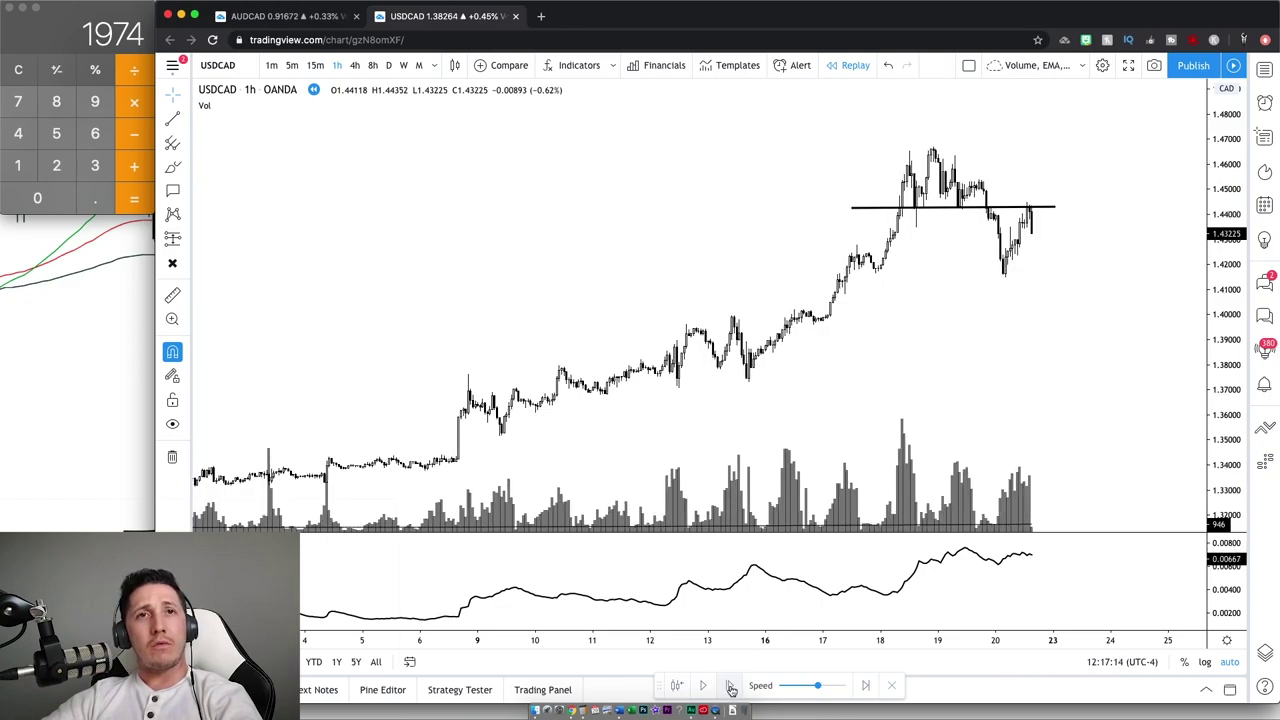
left_click(730, 688)
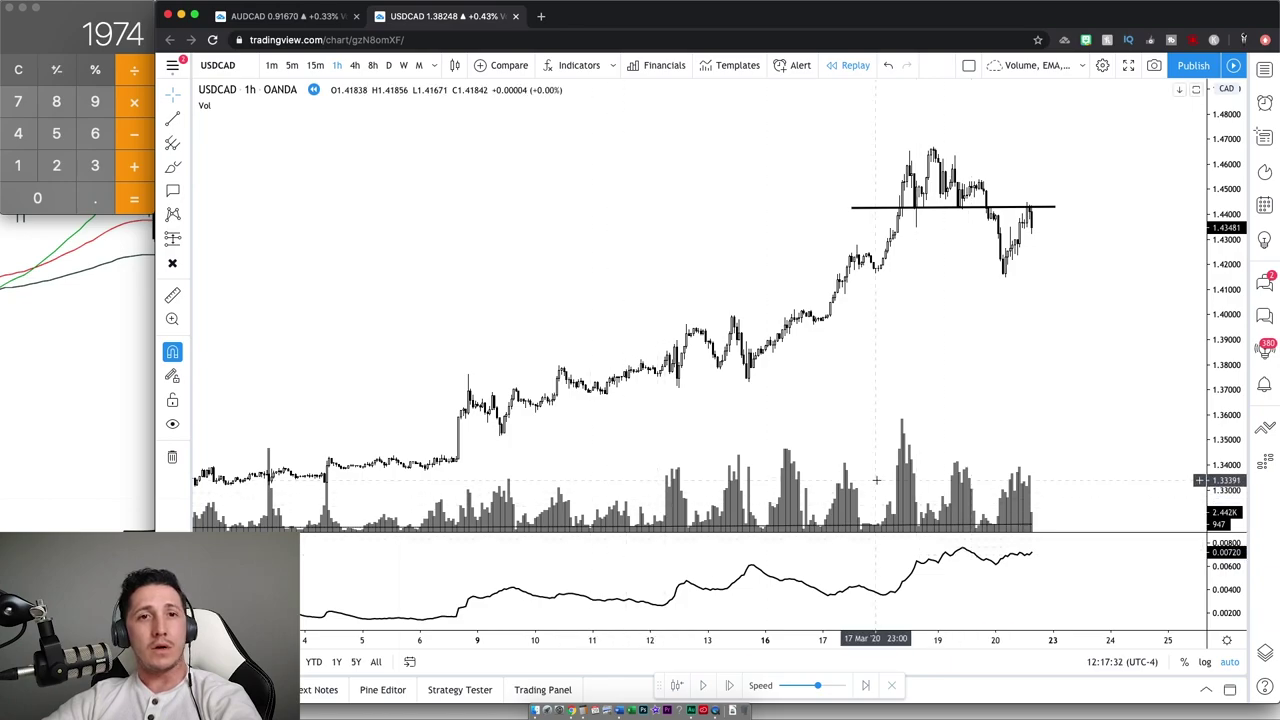
left_click(173, 237)
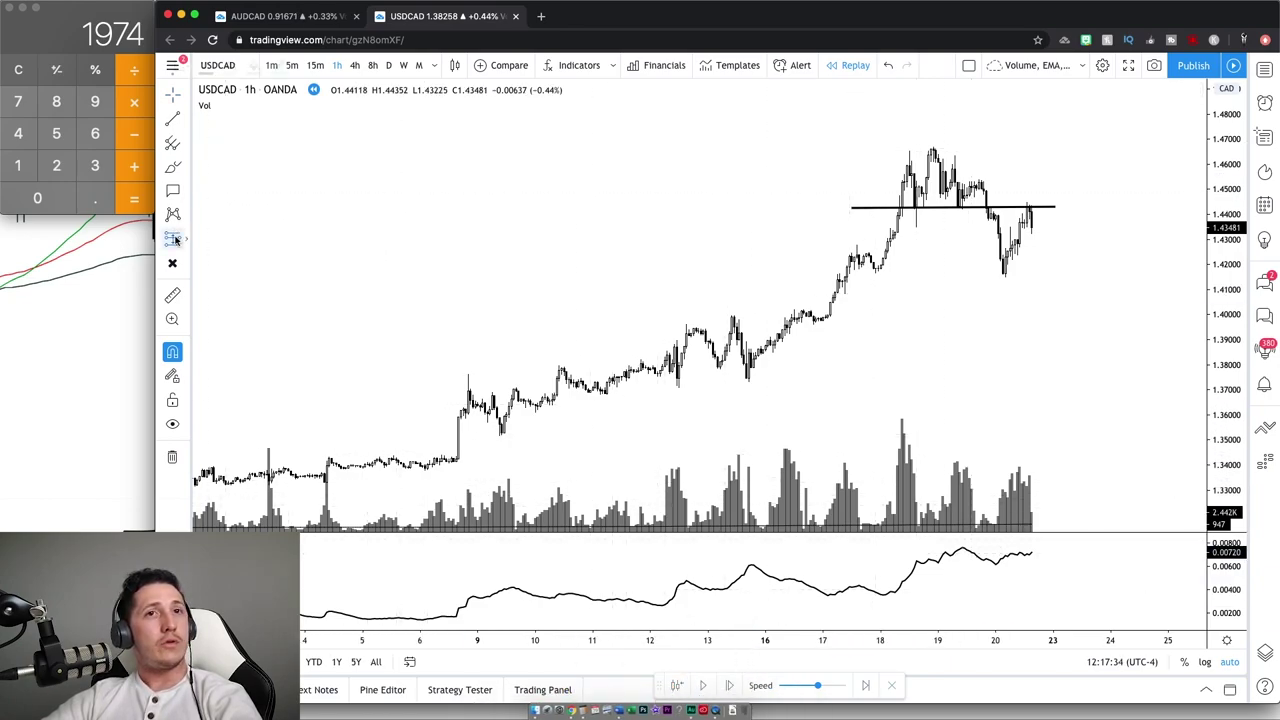
left_click(1031, 227)
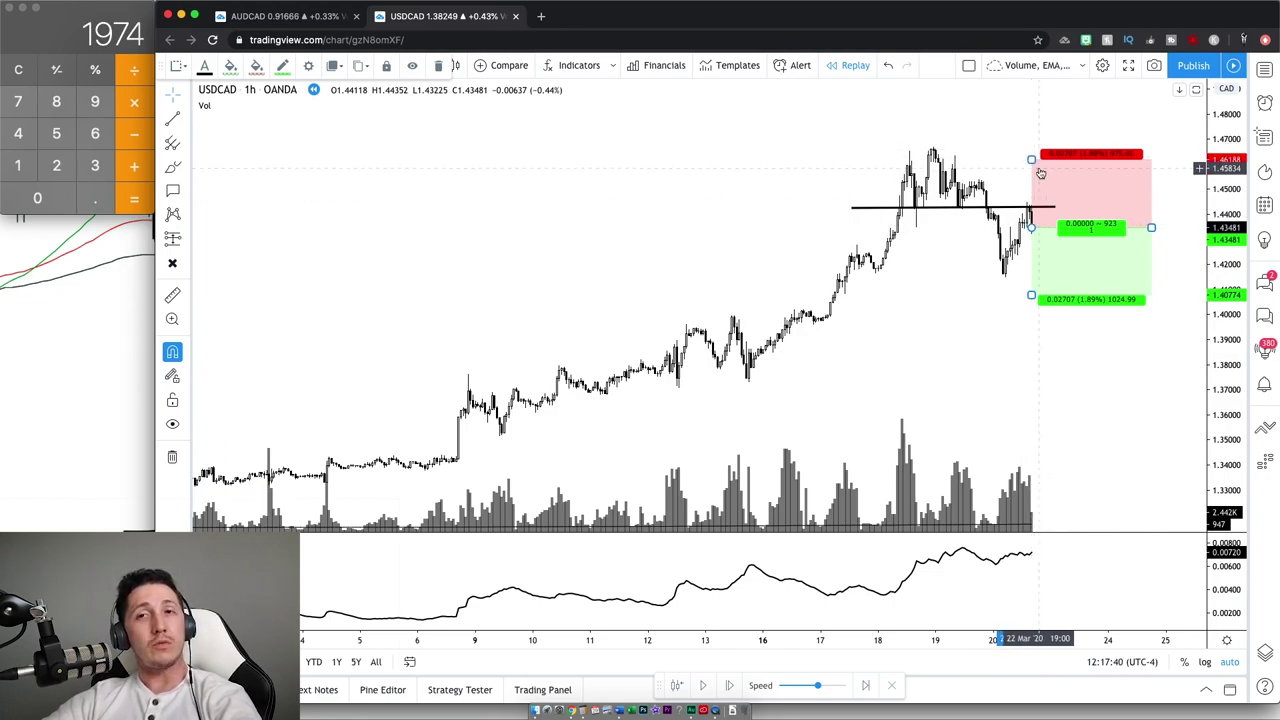
Step: Clear Calculator and compute 72 × 1.5 = 108 for the new short's stop distance
left_click(17, 70)
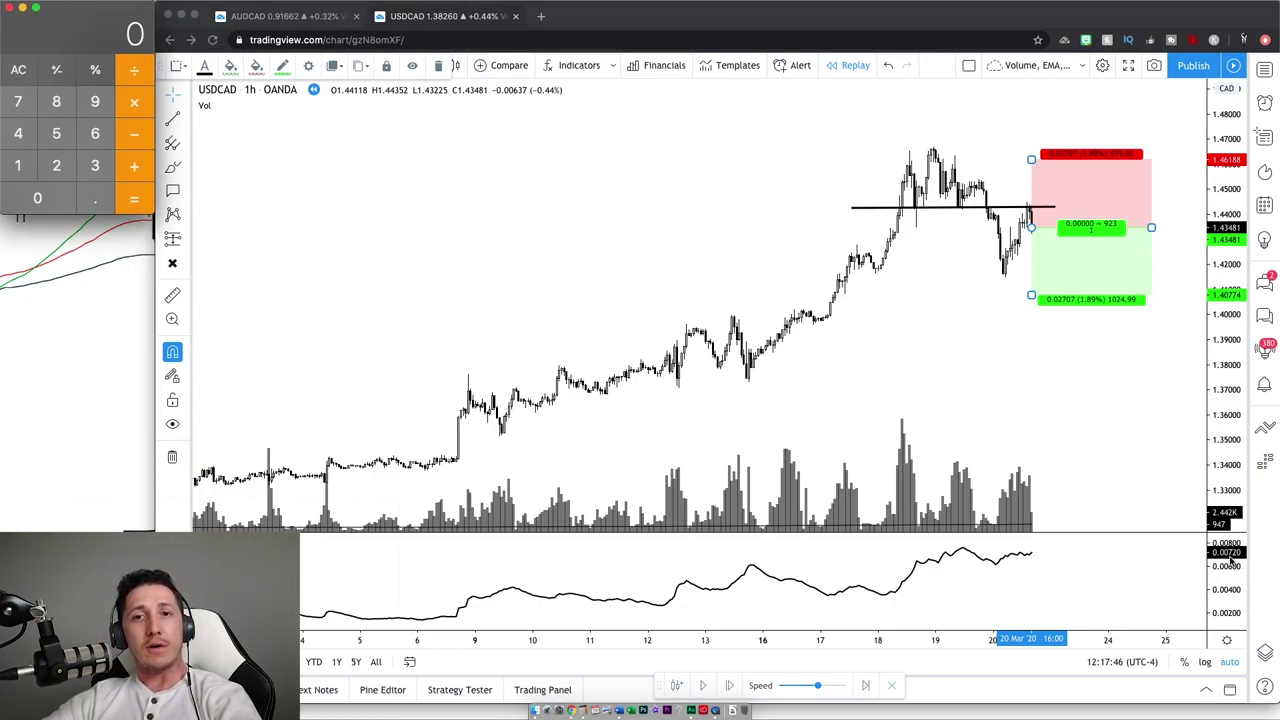
left_click(17, 104)
left_click(56, 162)
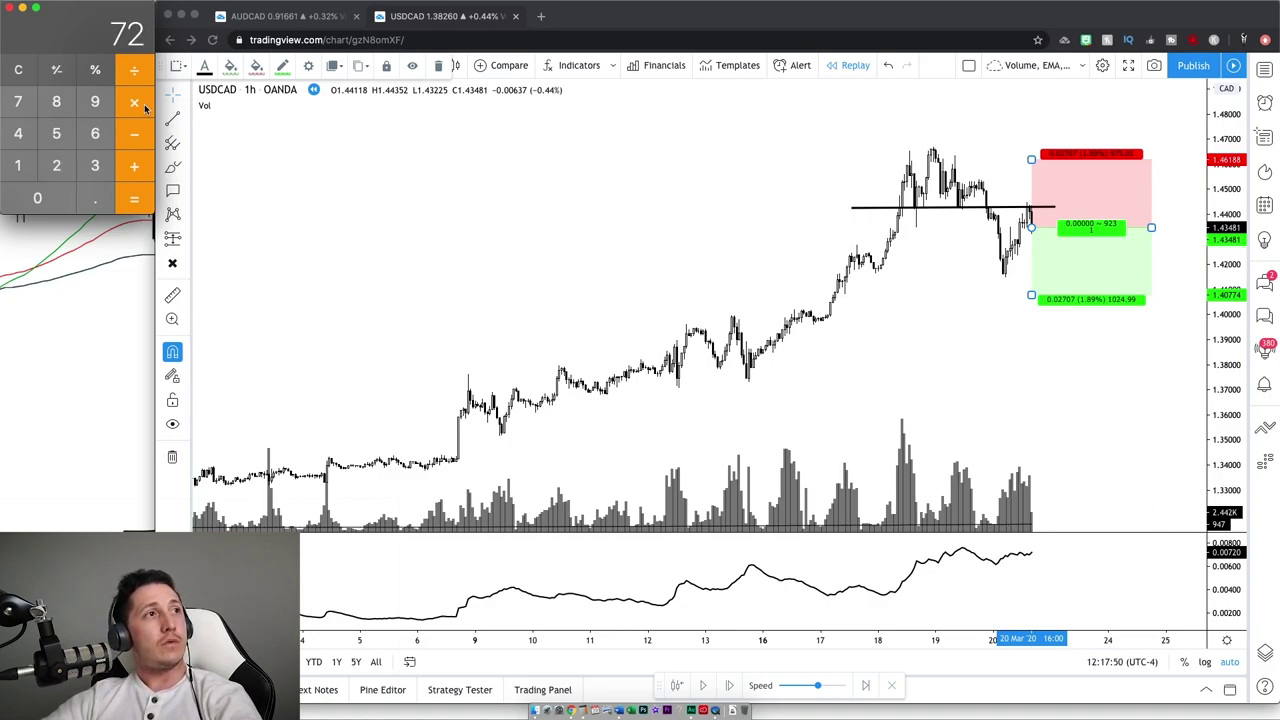
left_click(8, 176)
left_click(68, 143)
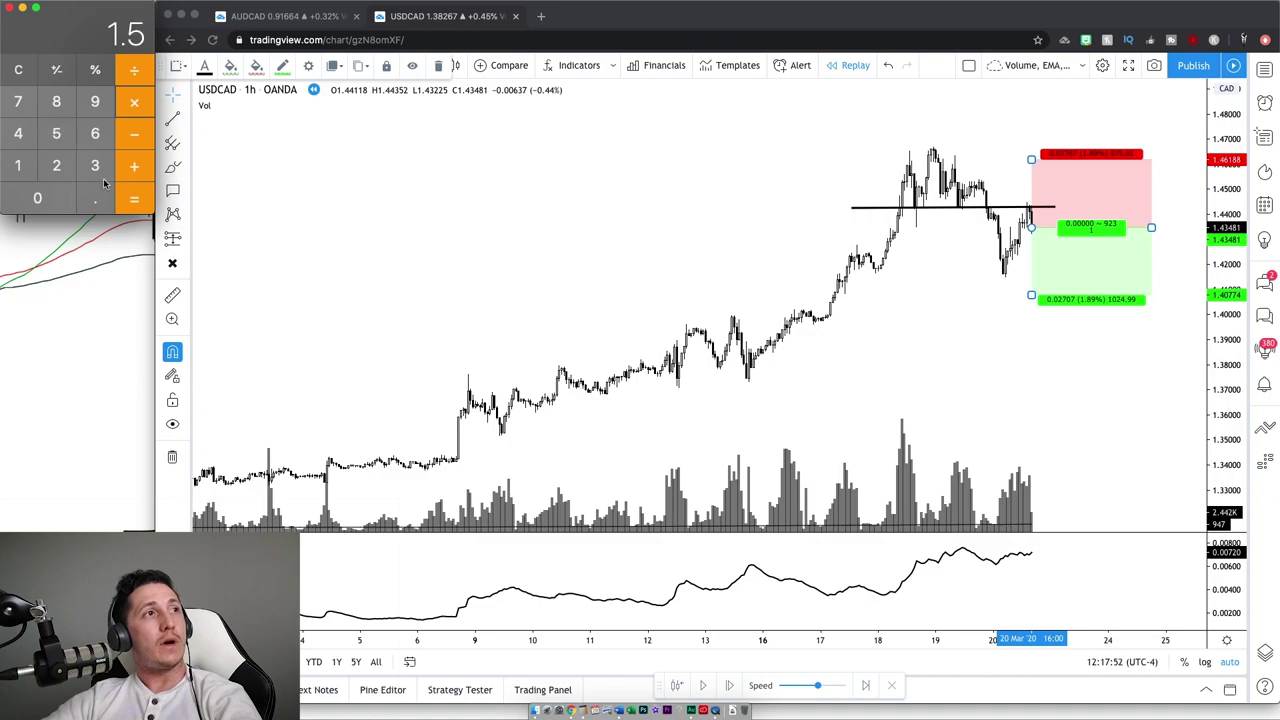
left_click(130, 199)
double_click(1062, 228)
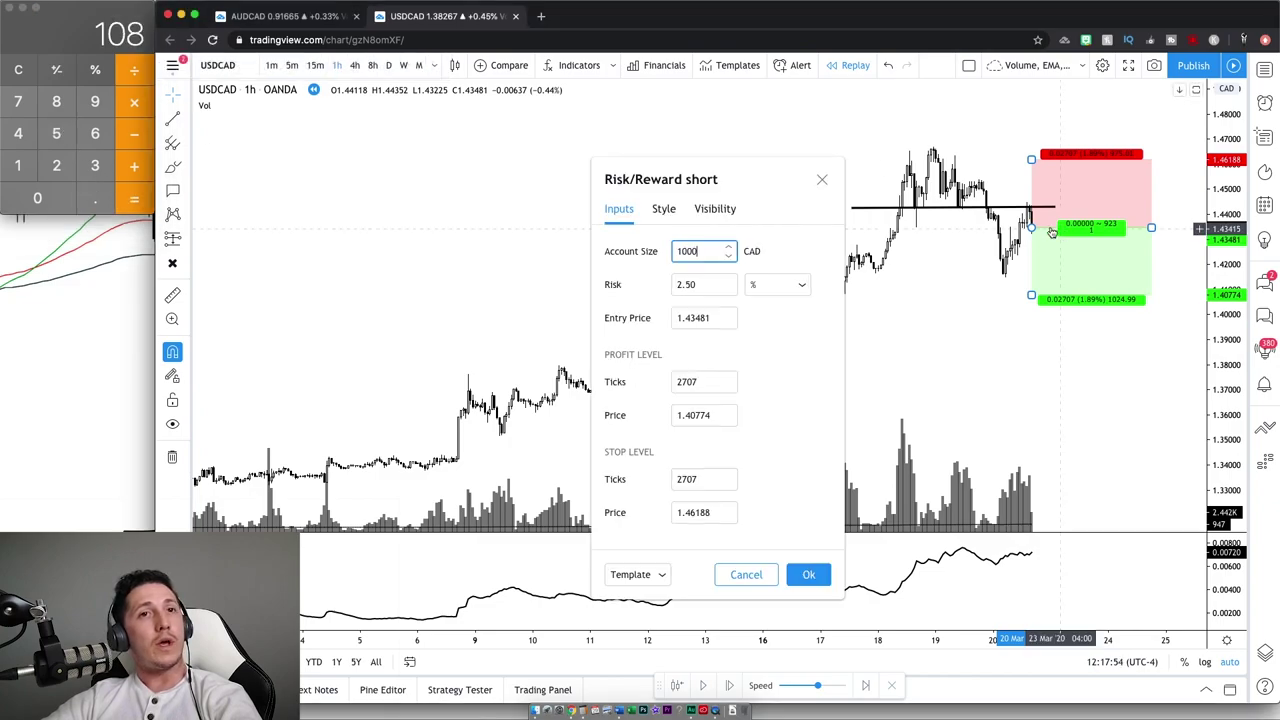
Step: Replace the old 2707 Stop Ticks value with 1080
left_click(707, 479)
left_click_drag(707, 479, 640, 473)
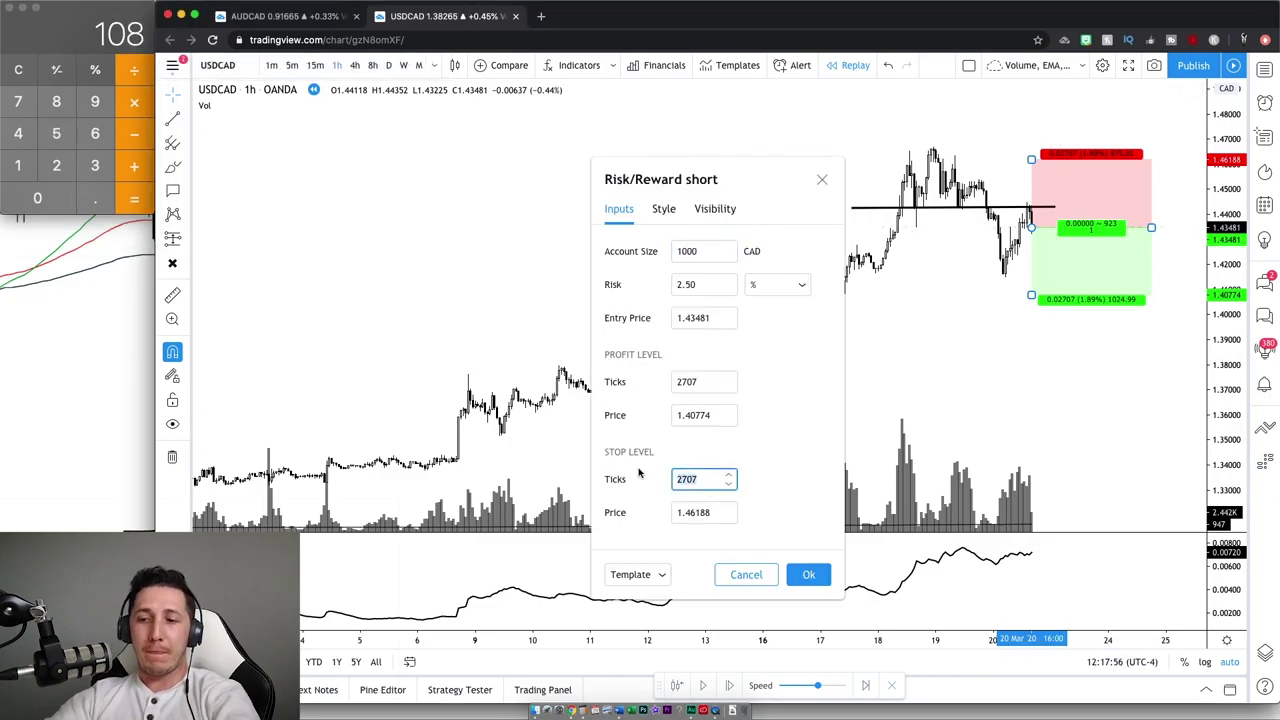
type("1080")
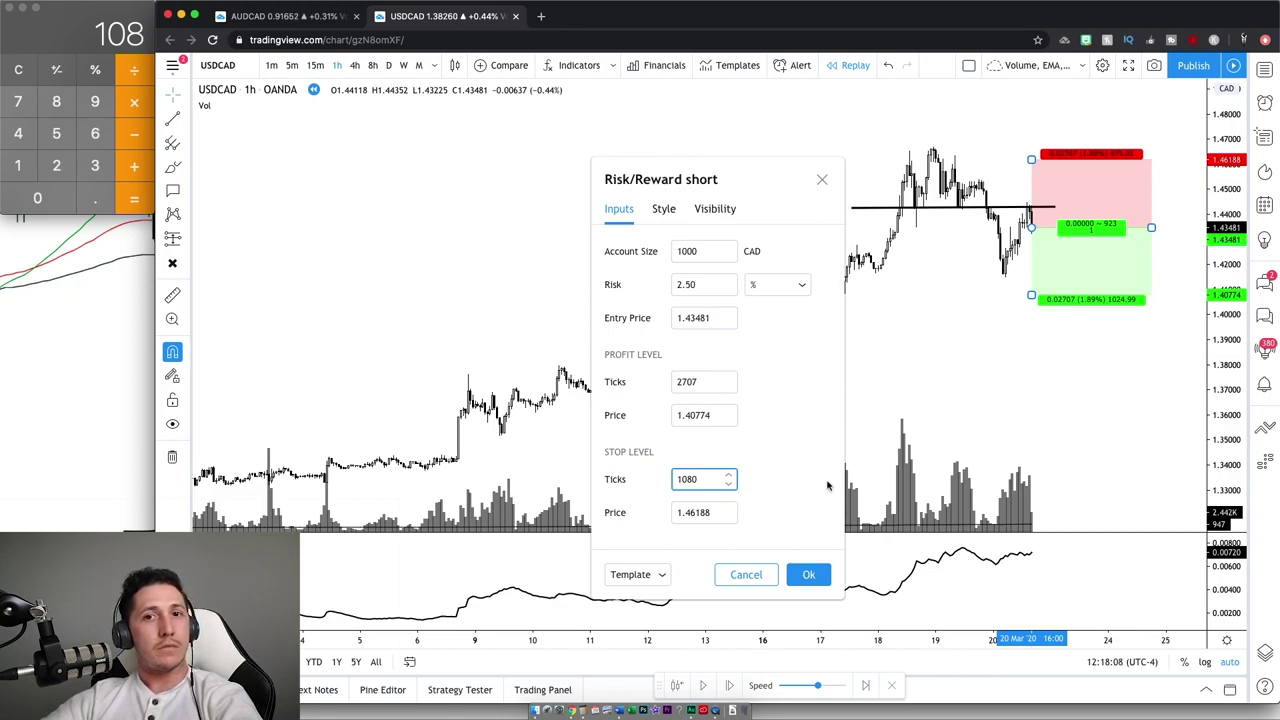
left_click(775, 437)
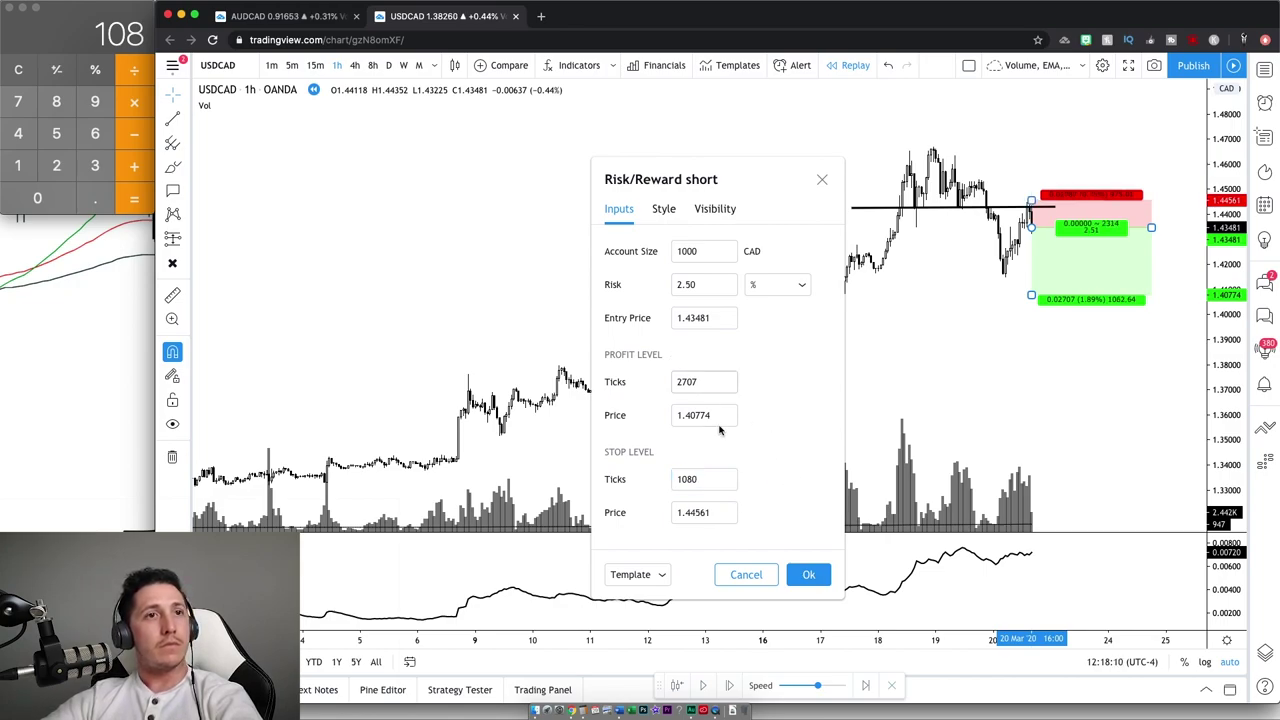
left_click(702, 481)
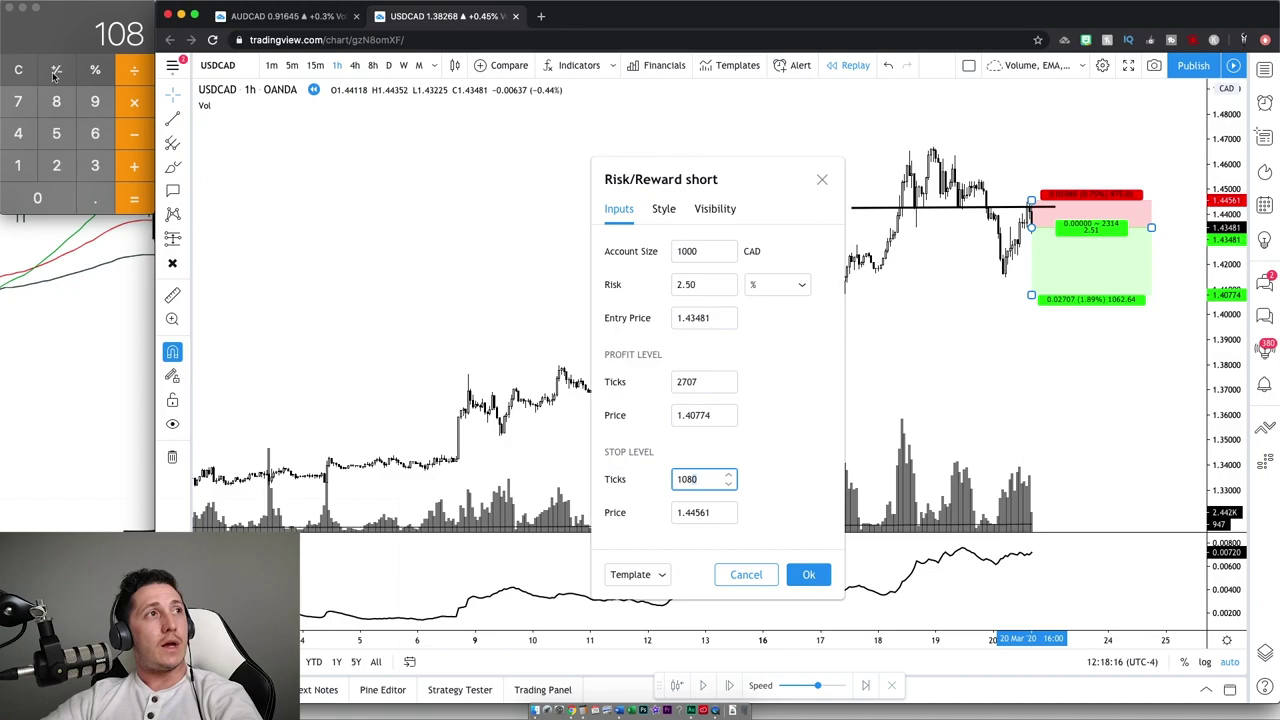
Step: Double 108 to 216 in Calculator and set Profit Ticks to 2160
left_click(134, 103)
left_click(66, 165)
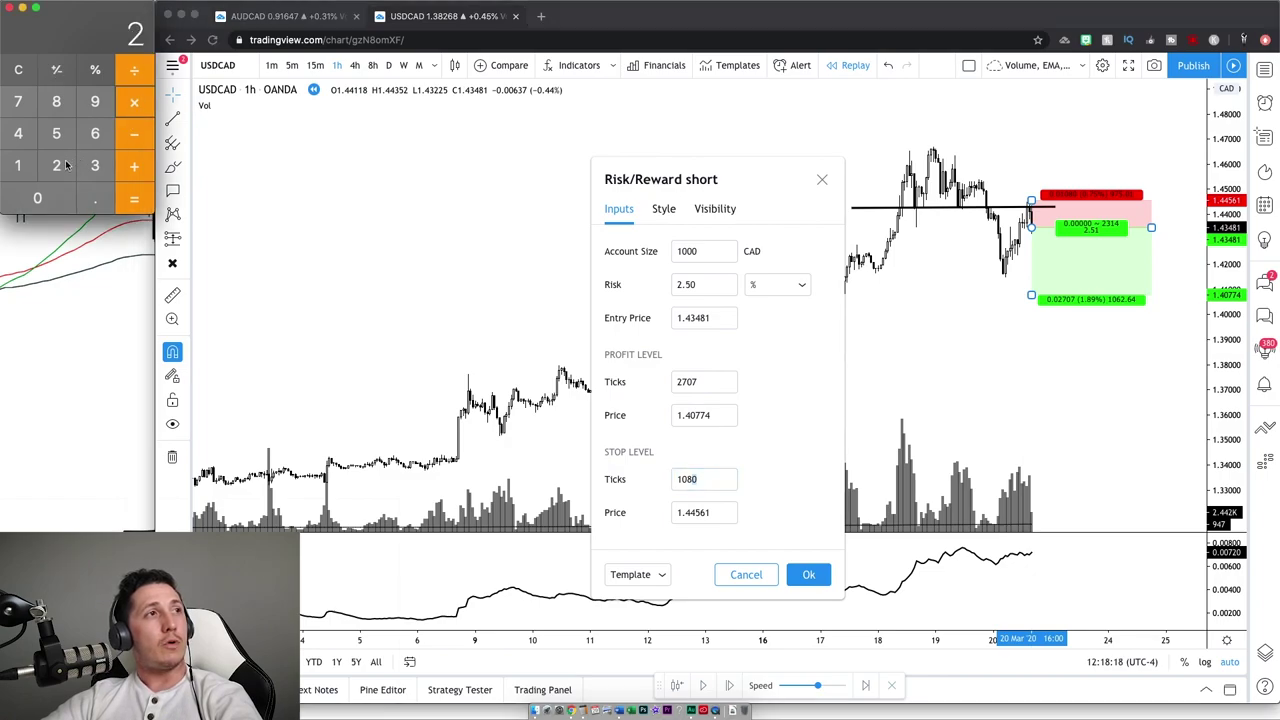
left_click(146, 204)
left_click(698, 384)
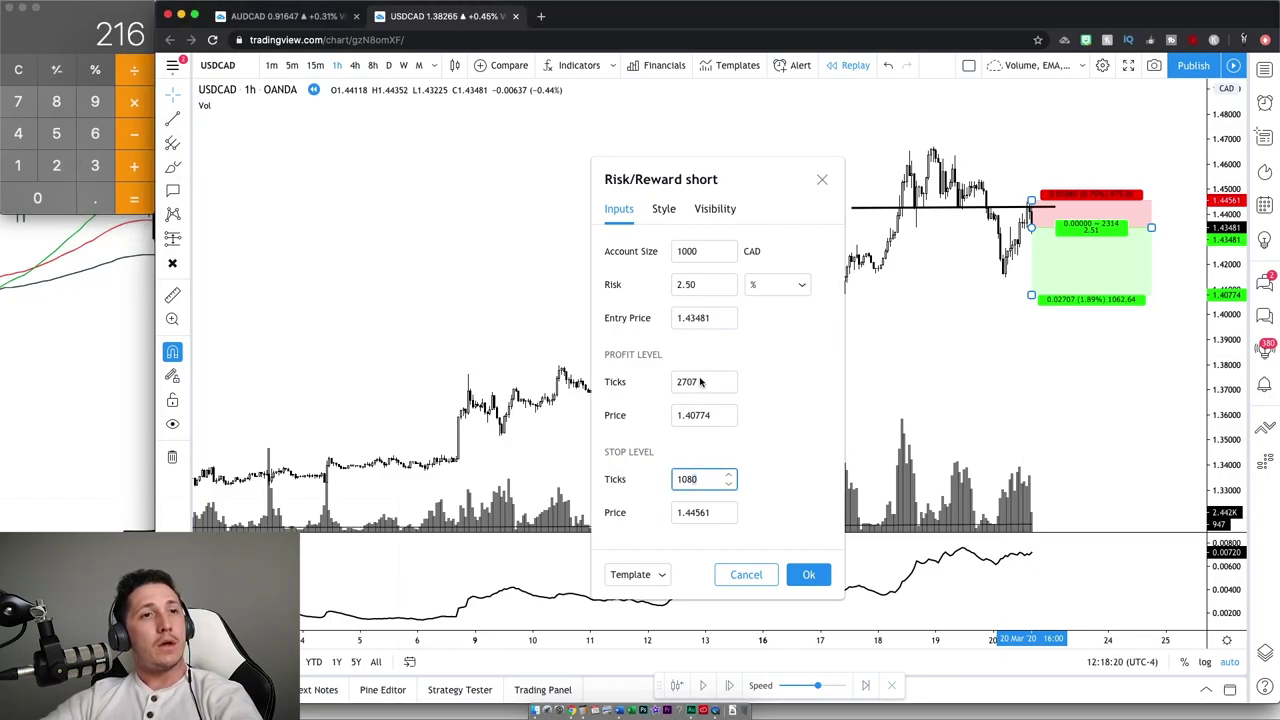
left_click(699, 382)
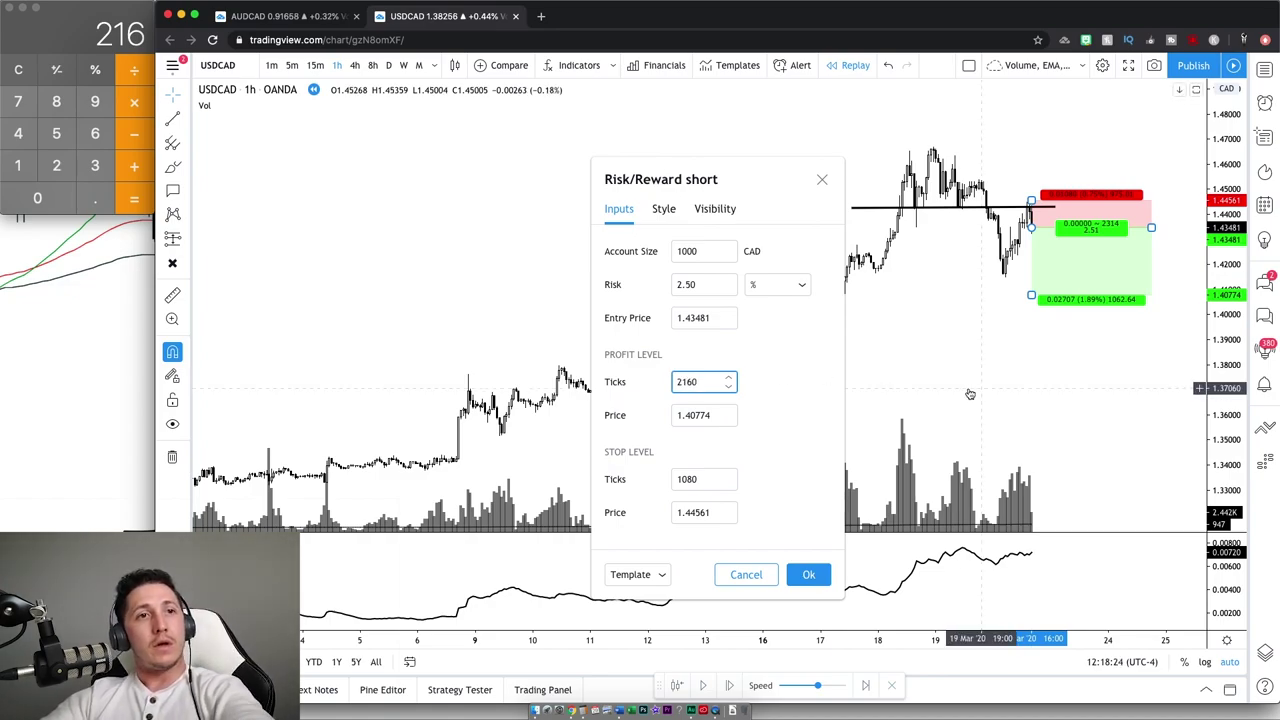
left_click(811, 382)
left_click(806, 574)
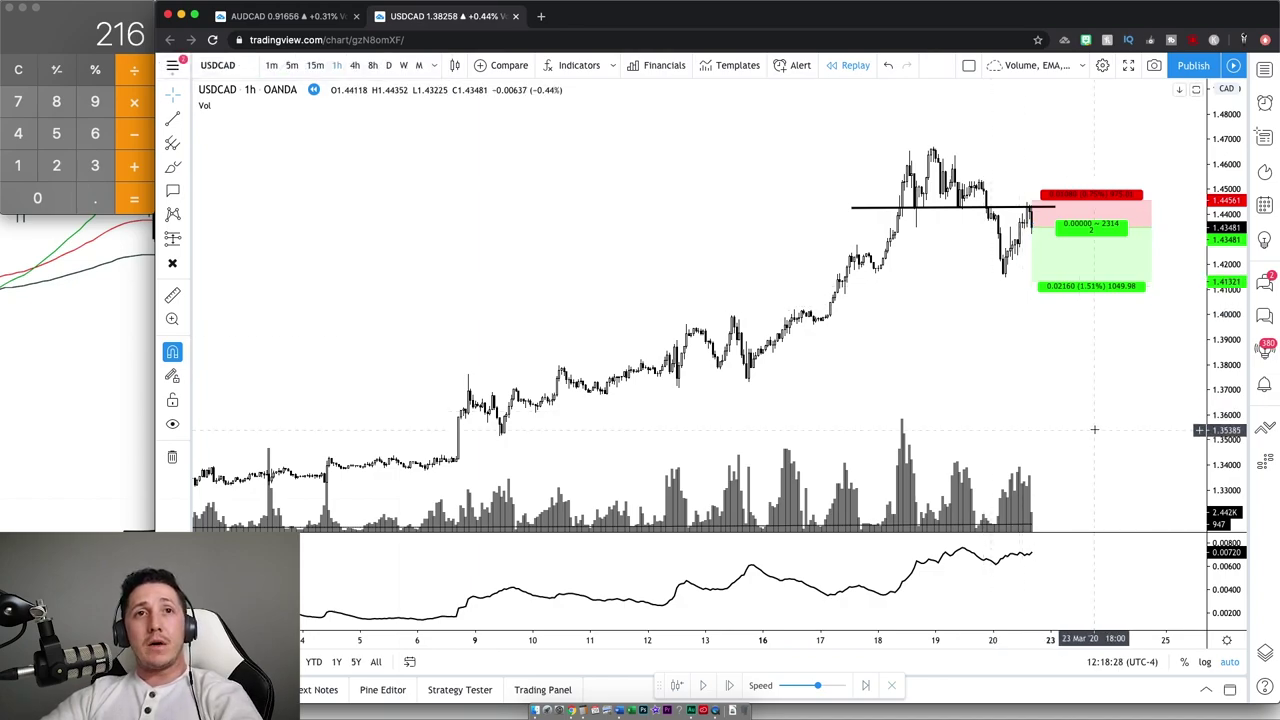
Step: Step the USDCAD replay four bars as price climbs back above the neckline near 1.449
left_click(730, 688)
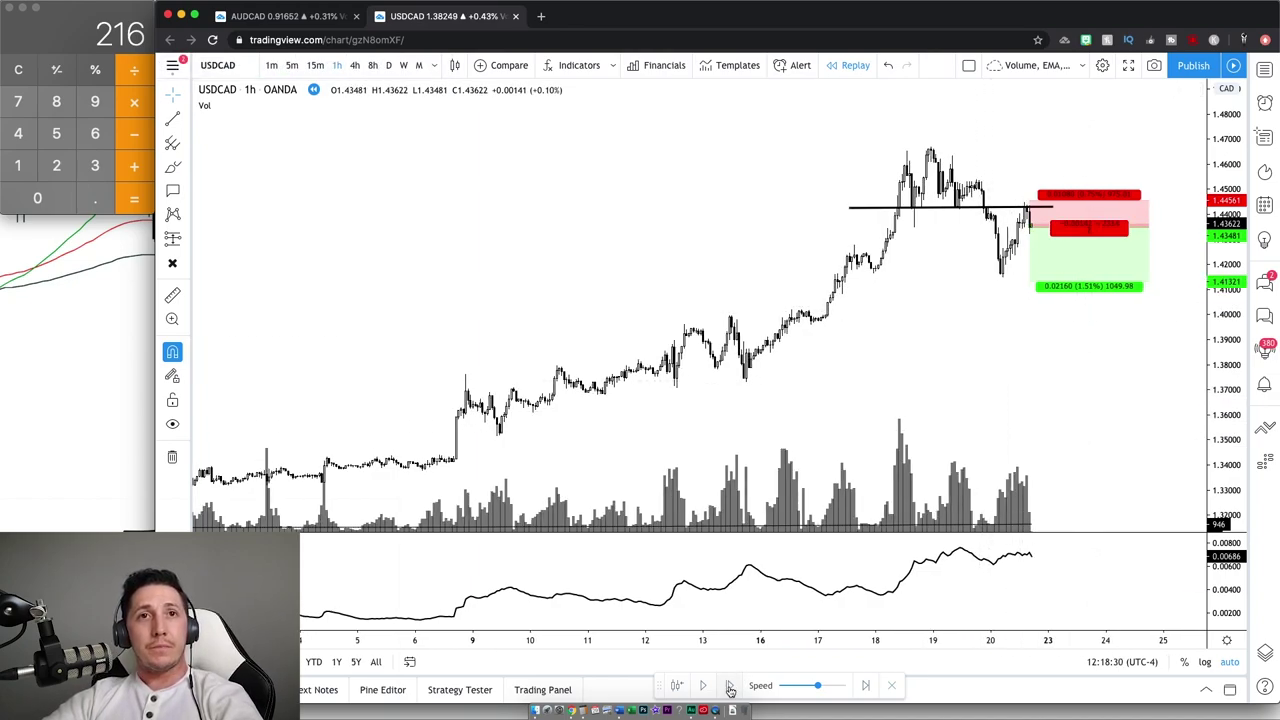
left_click(730, 688)
left_click(730, 688)
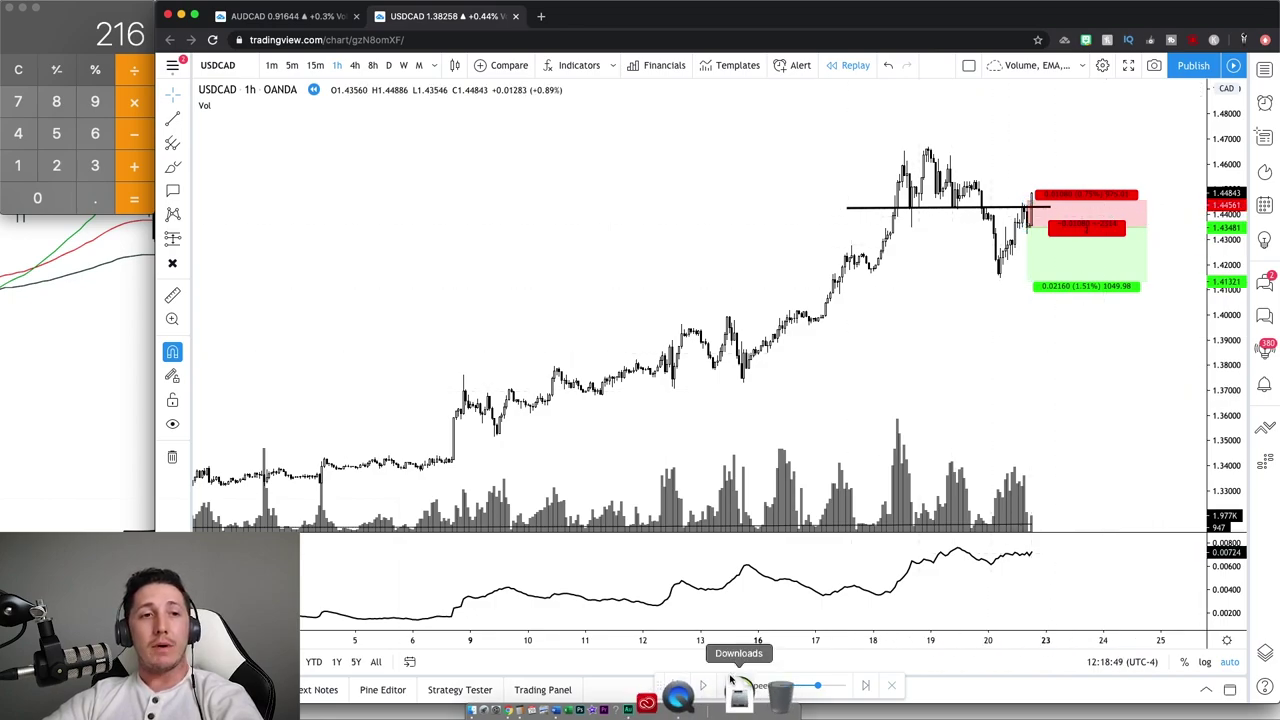
left_click(734, 685)
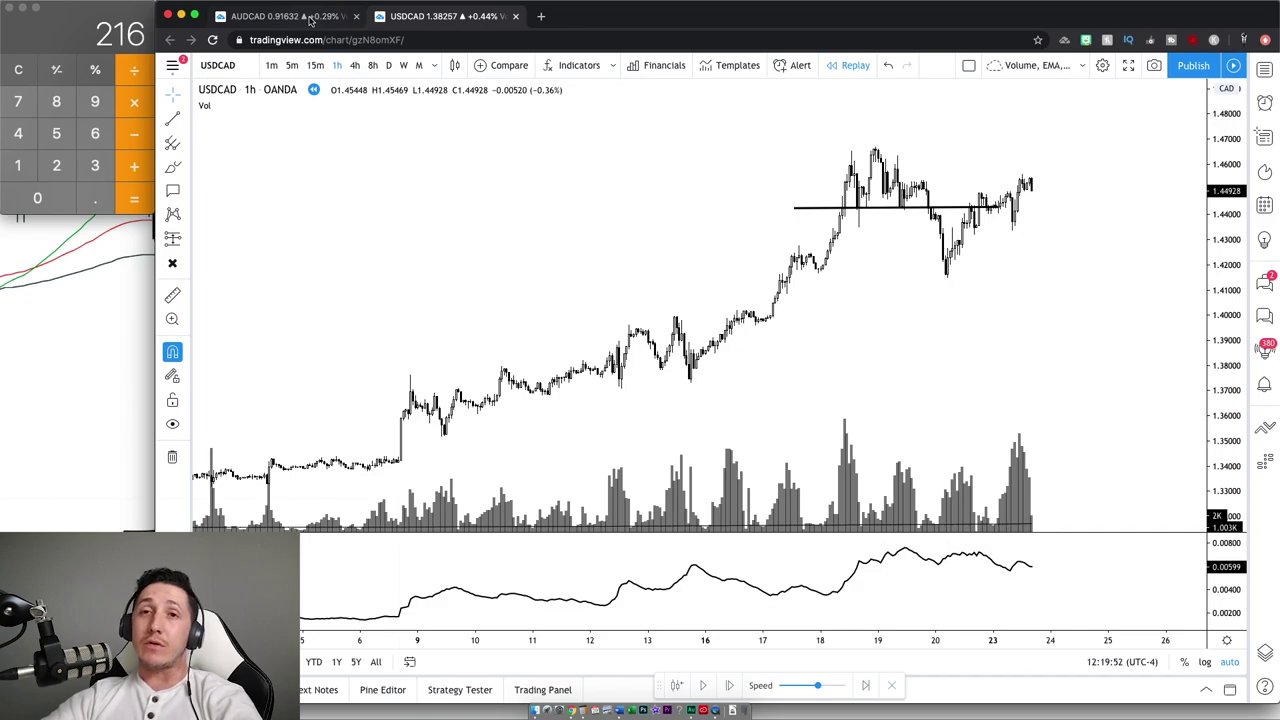
Step: Show the AUDCAD 1-hour chart zoomed on its descending trendline near 0.858
left_click(310, 18)
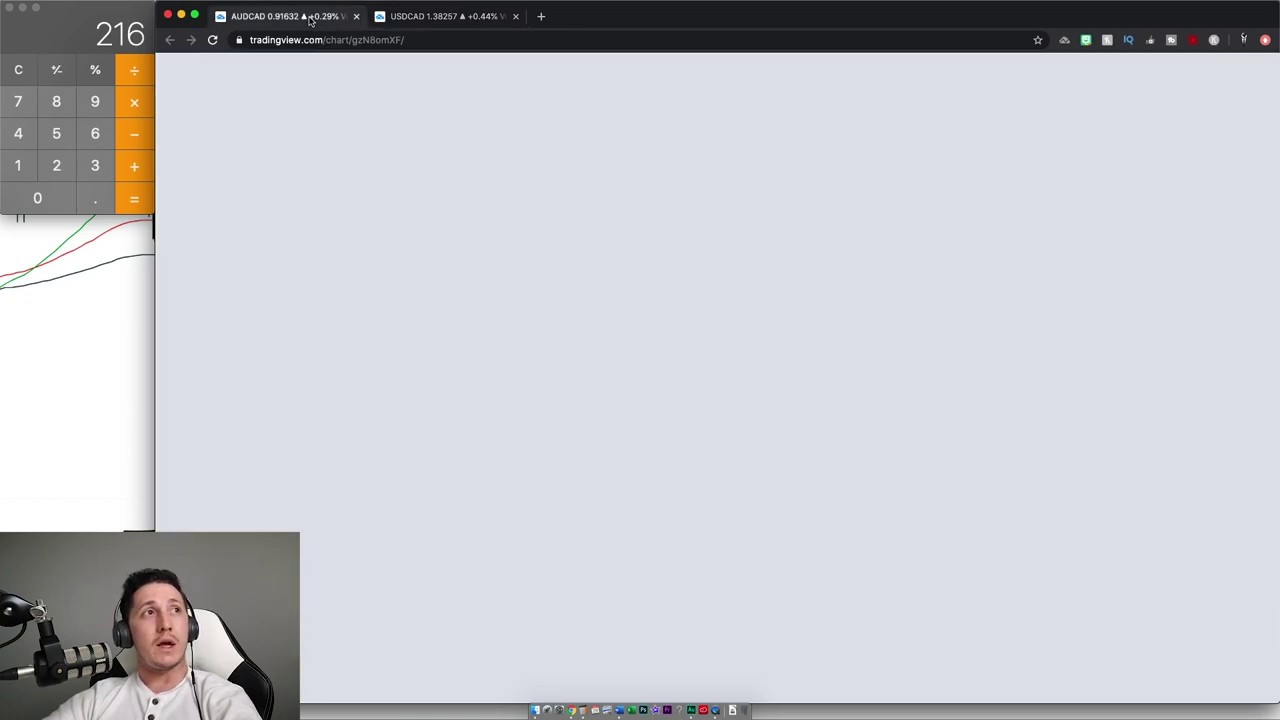
scroll(660, 386, "down", 3)
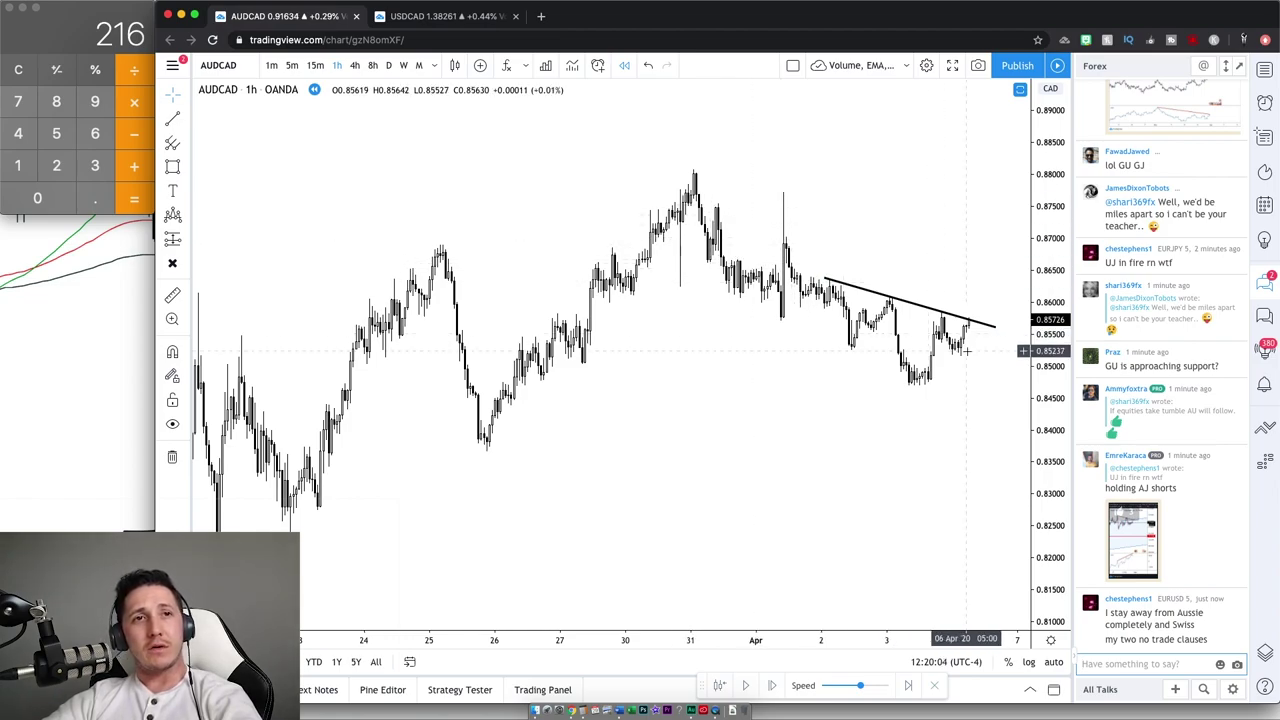
scroll(556, 470, "down", 5)
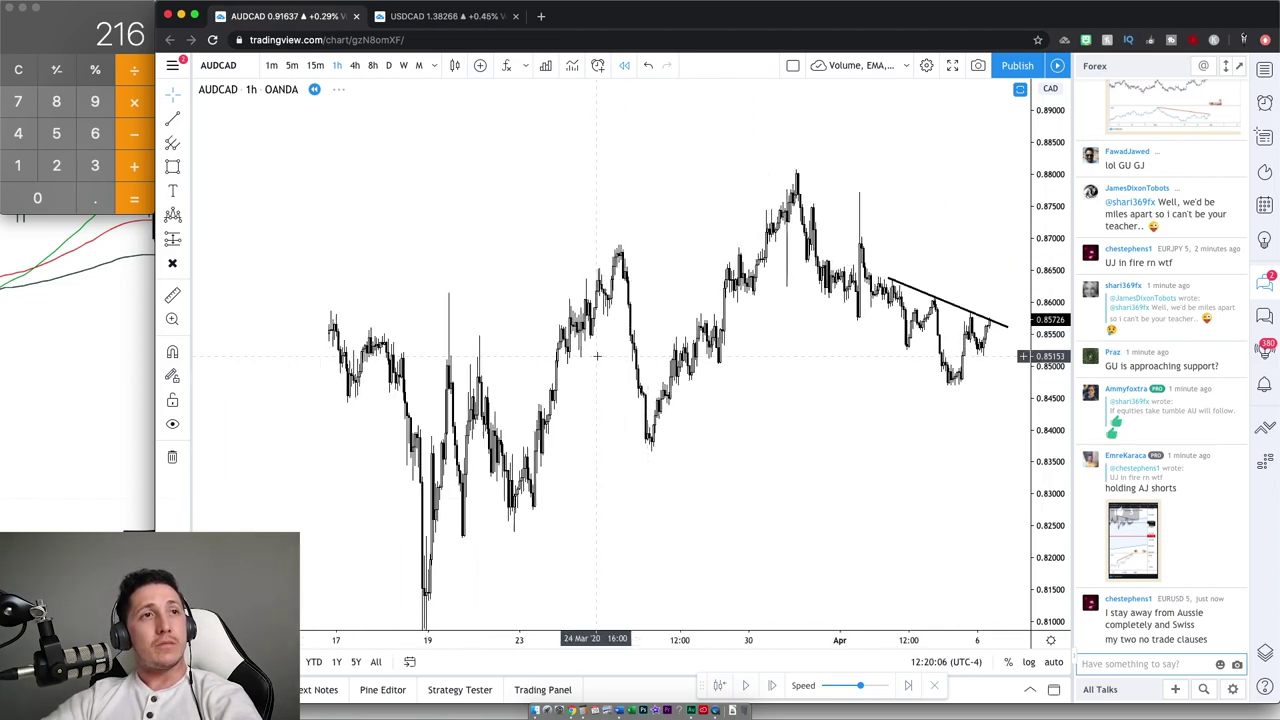
scroll(556, 470, "up", 4)
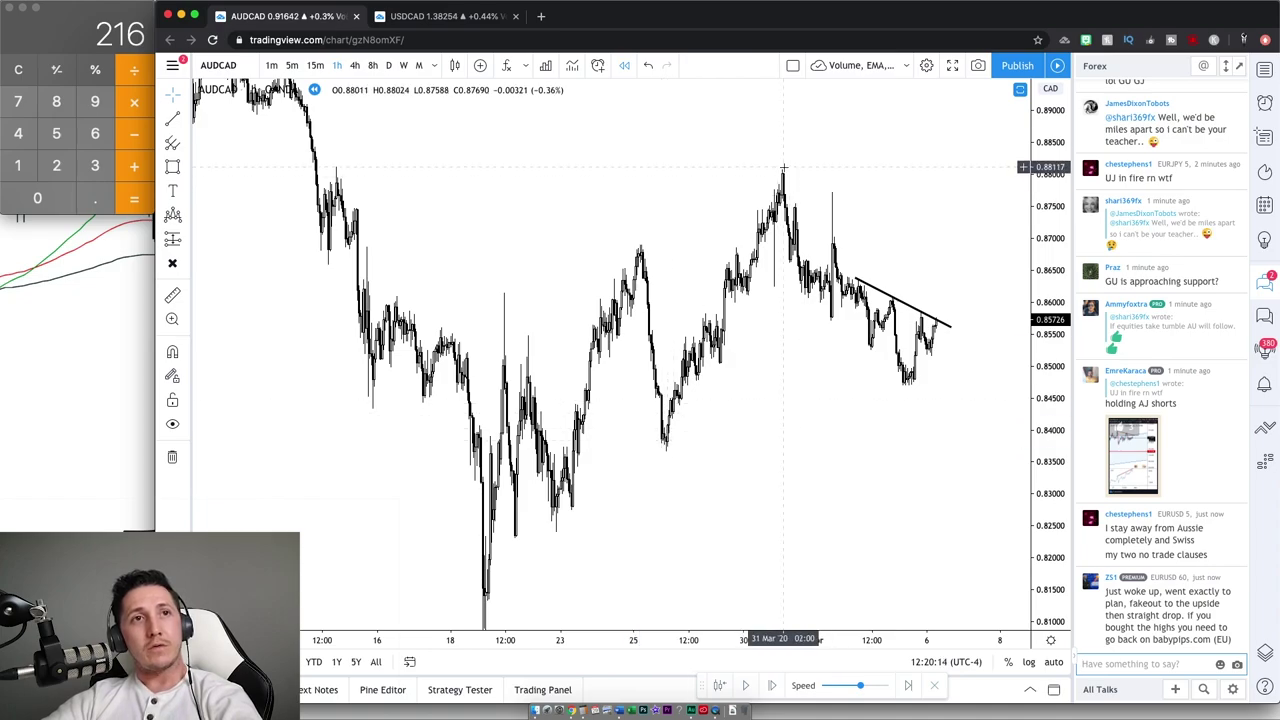
scroll(930, 300, "up", 5)
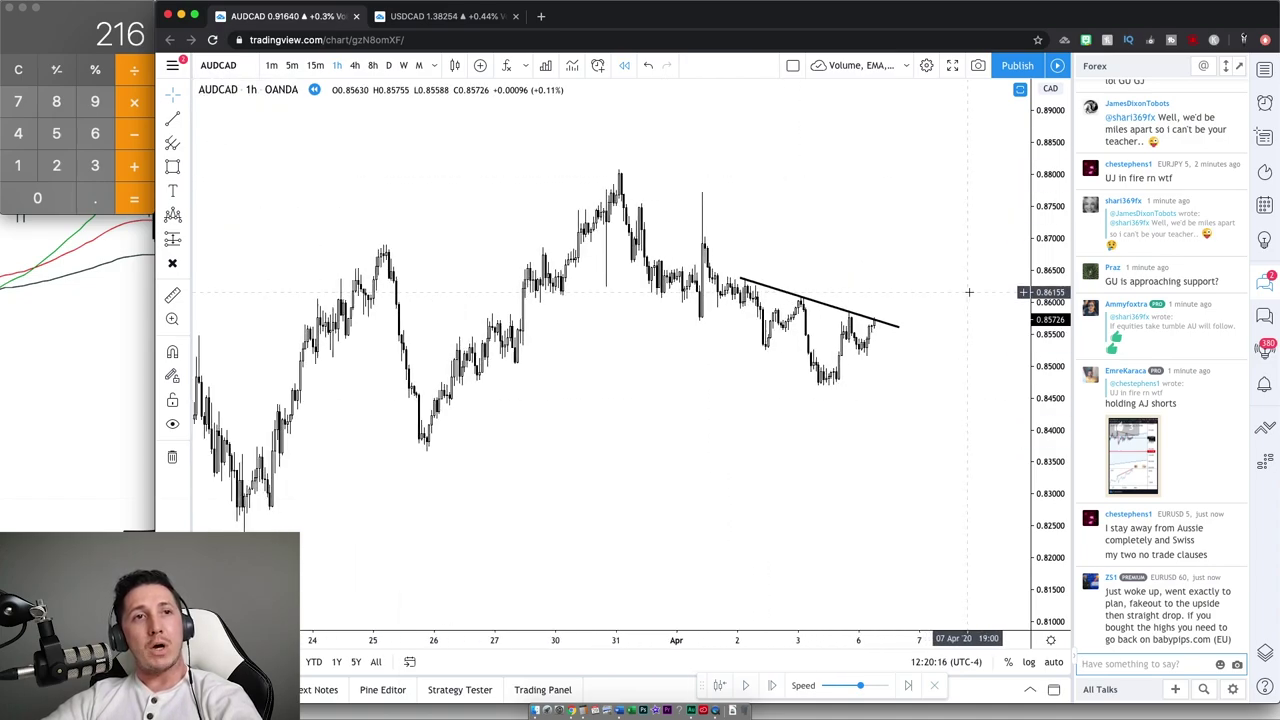
scroll(874, 387, "down", 3)
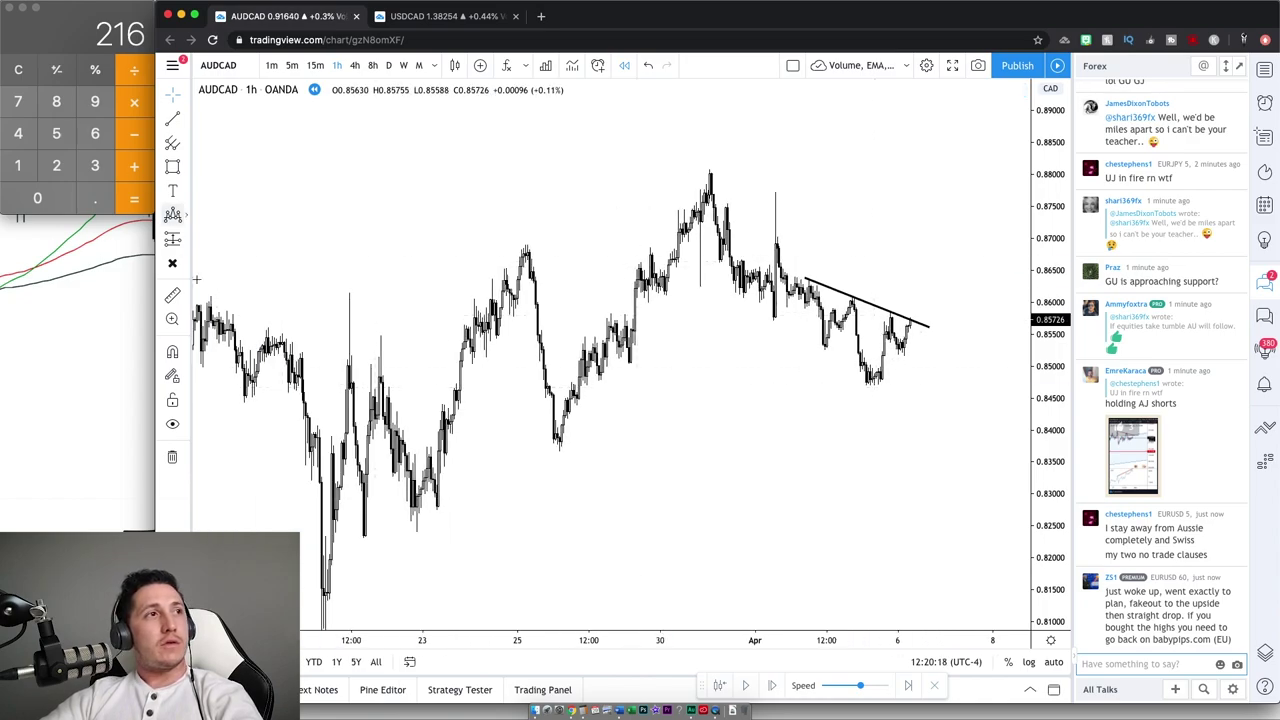
left_click(186, 147)
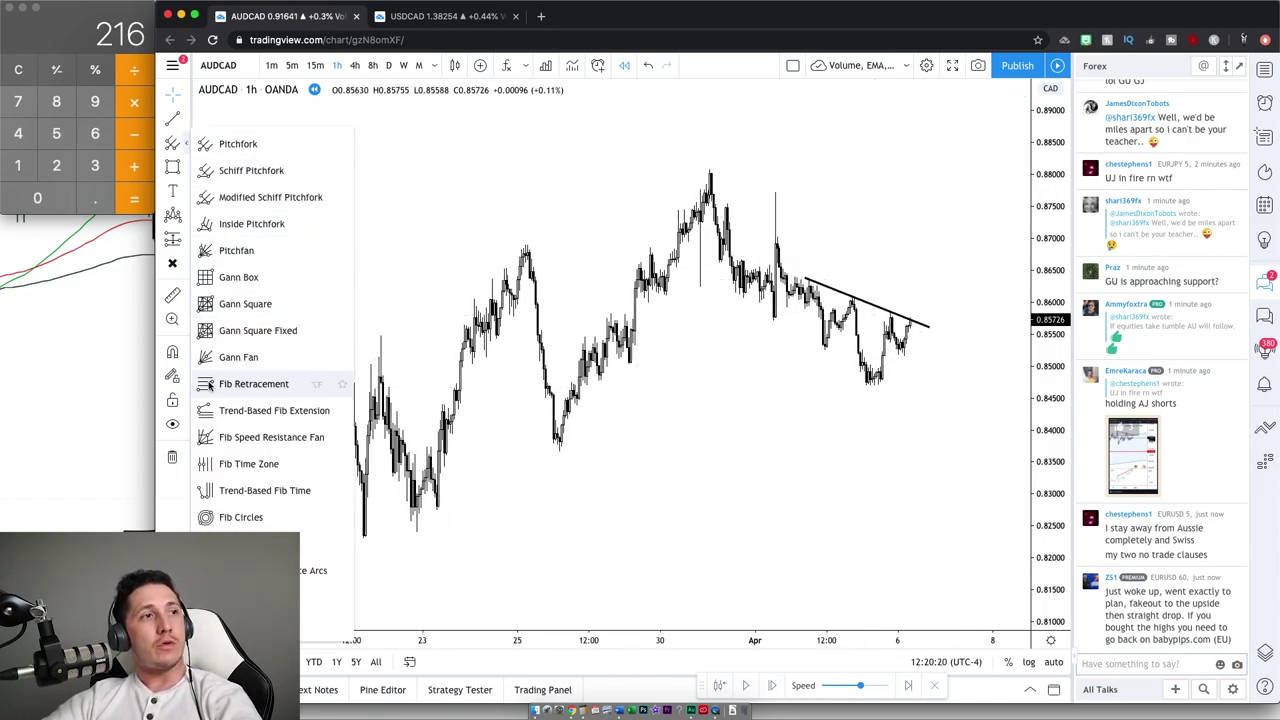
left_click(245, 380)
left_click(560, 451)
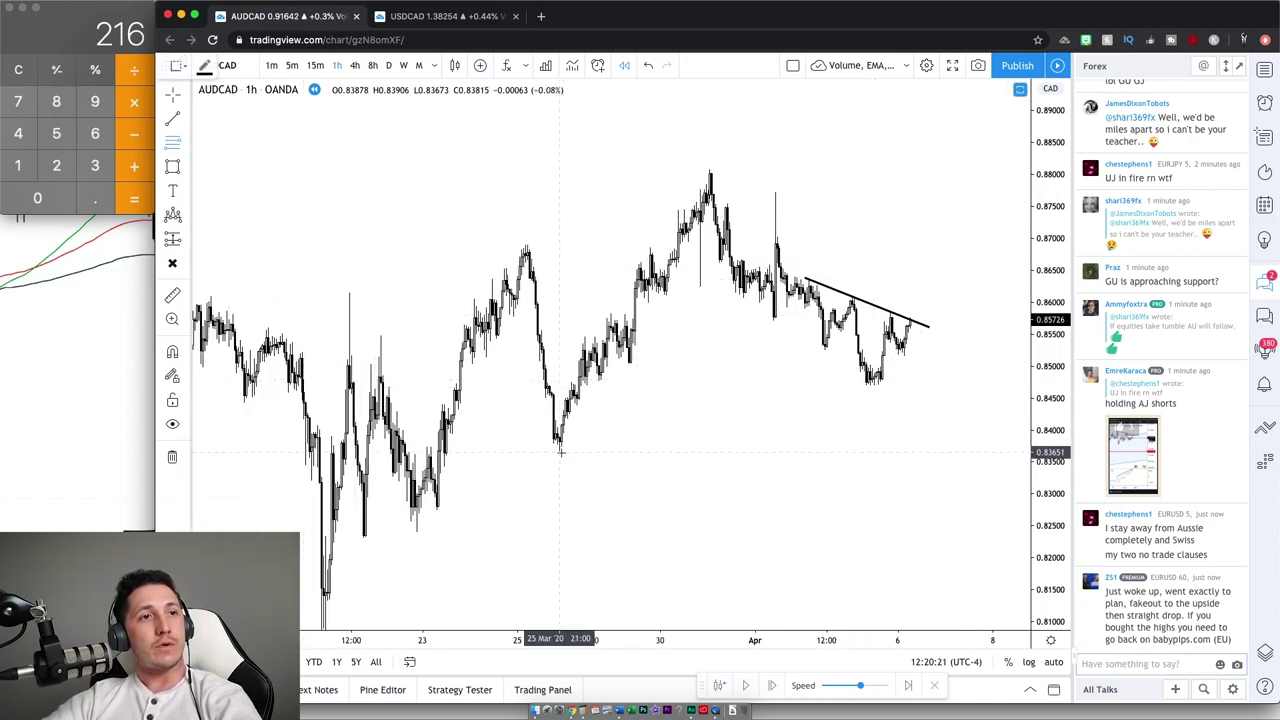
left_click(712, 167)
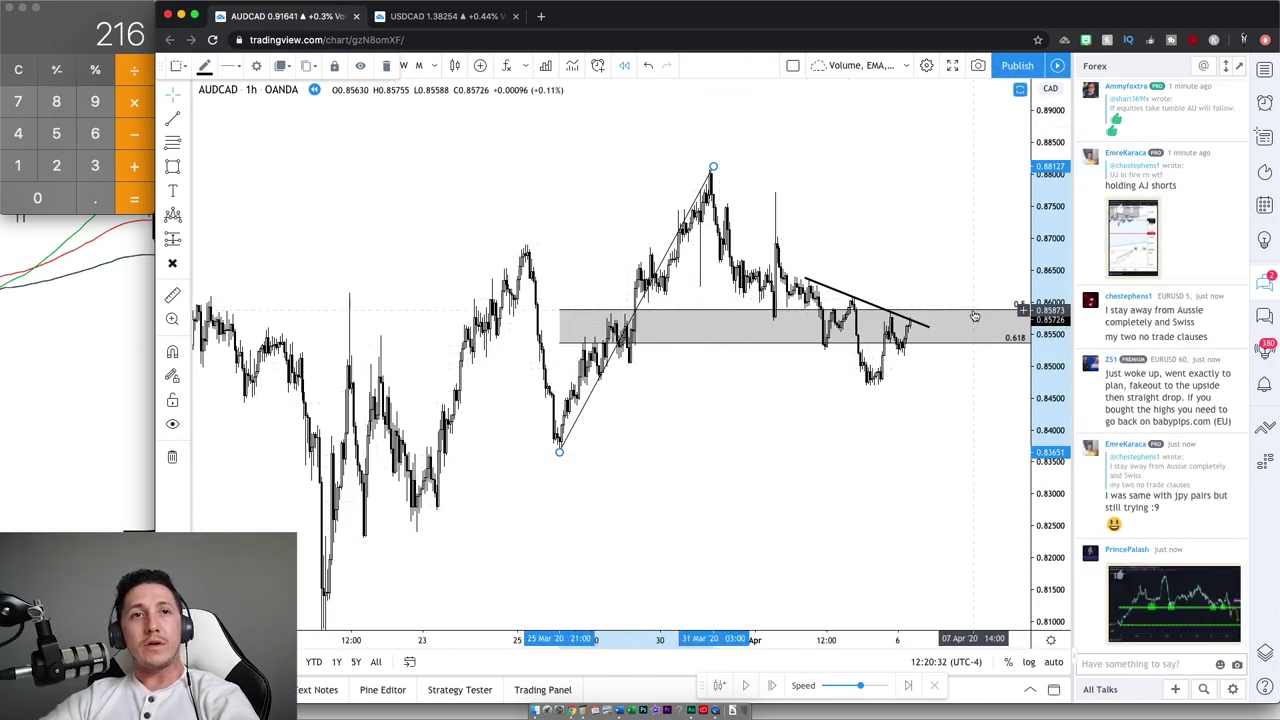
key("Delete")
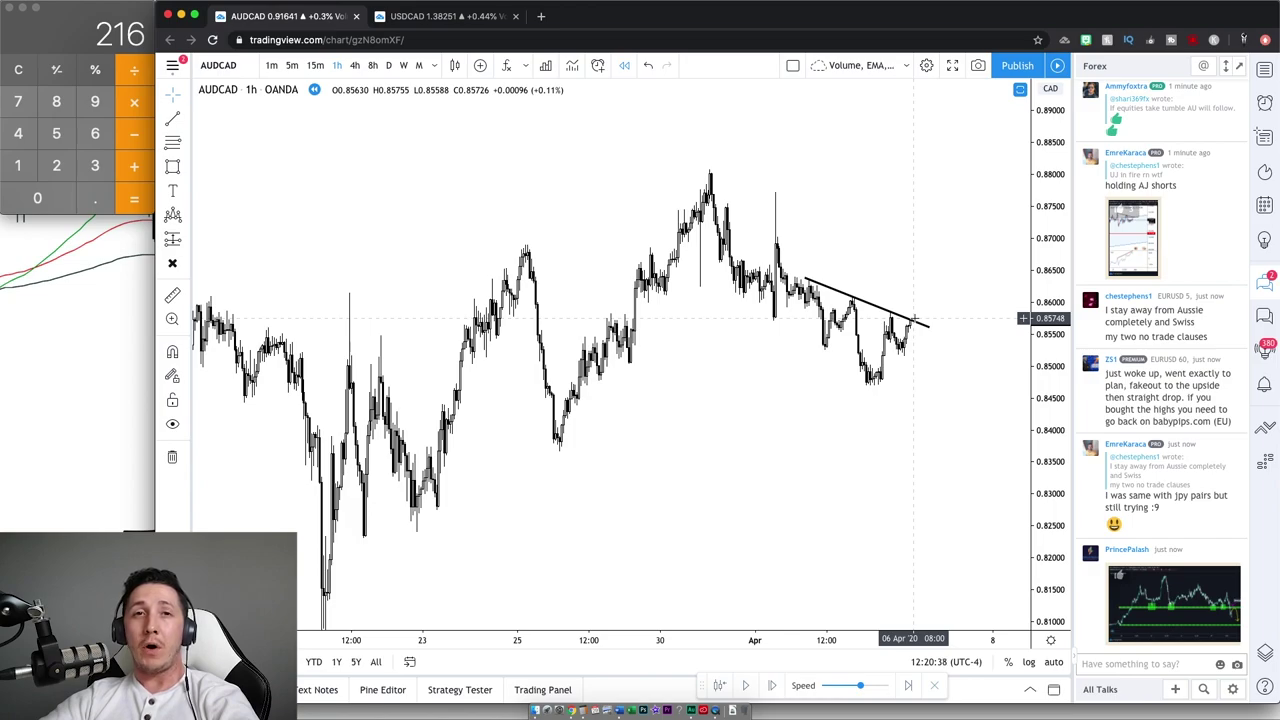
Step: Zoom and pan back over the AUDCAD run-up, then switch to 15-minute bars
scroll(686, 294, "up", 2)
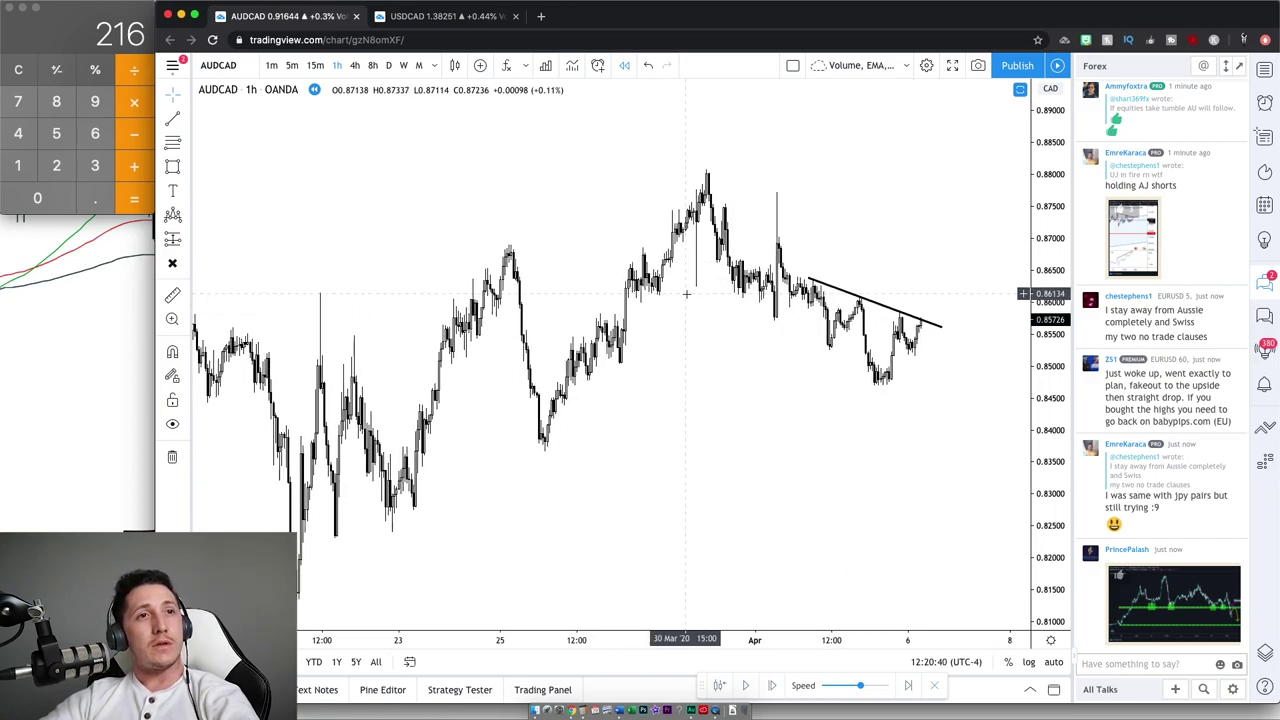
scroll(686, 294, "down", 3)
scroll(846, 486, "left", 3)
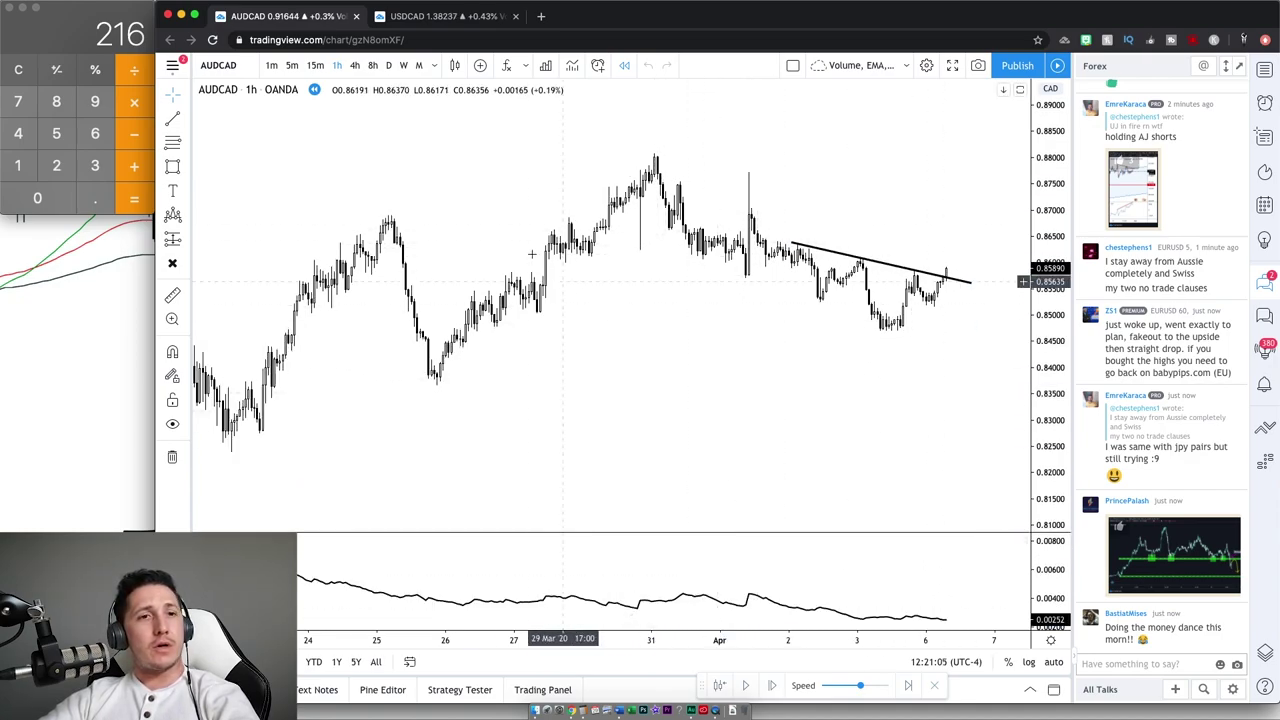
left_click(316, 66)
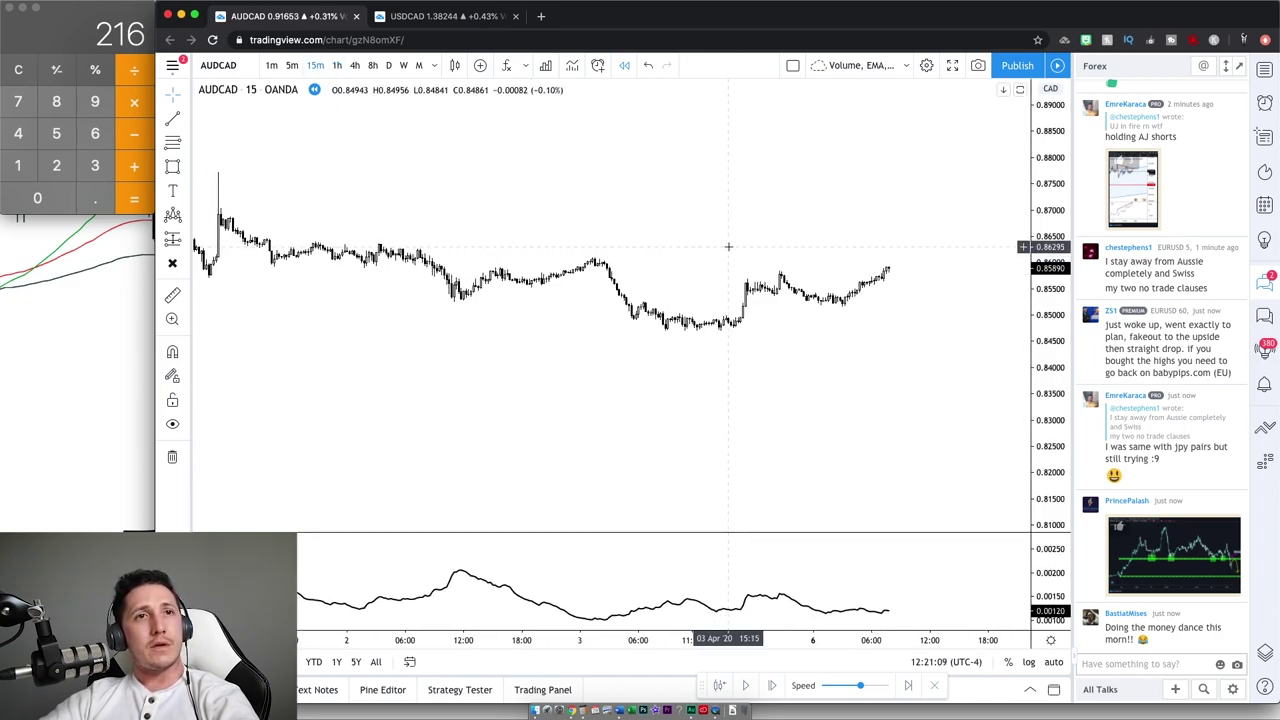
Step: Try entering 12 × 1.5 in Calculator, clearing after mistyped multipliers
scroll(728, 246, "right", 2)
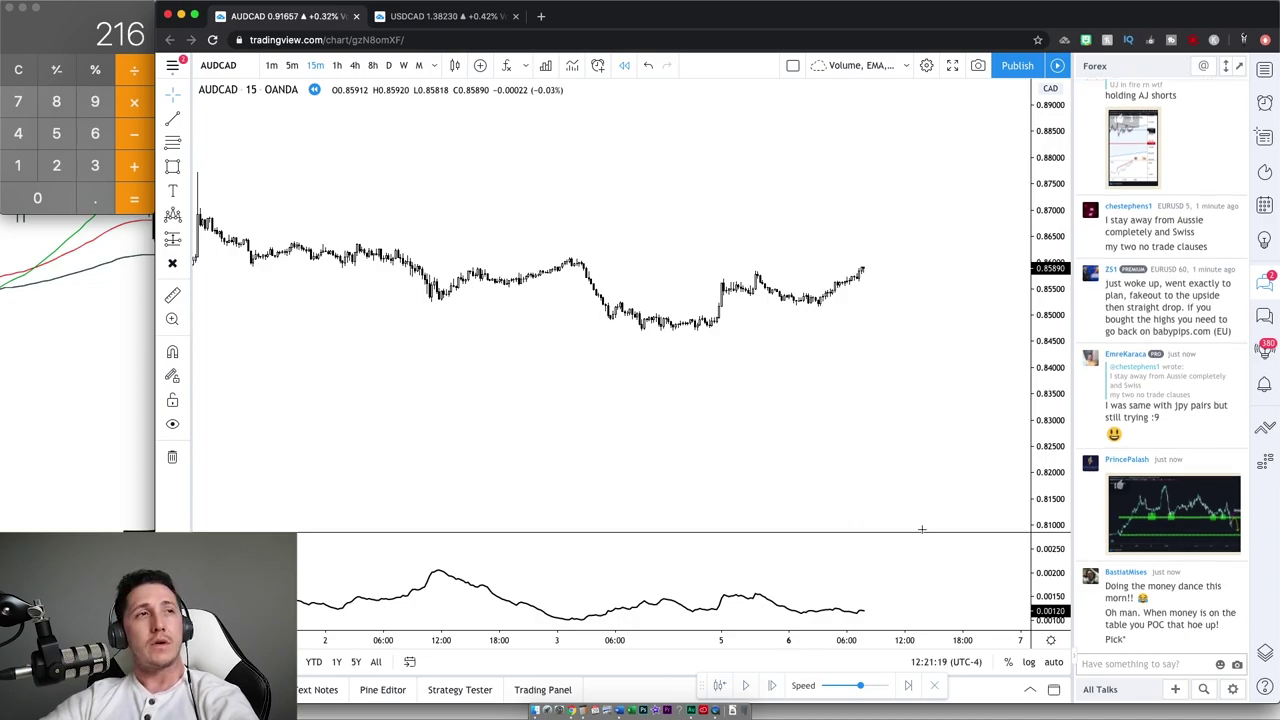
left_click(17, 68)
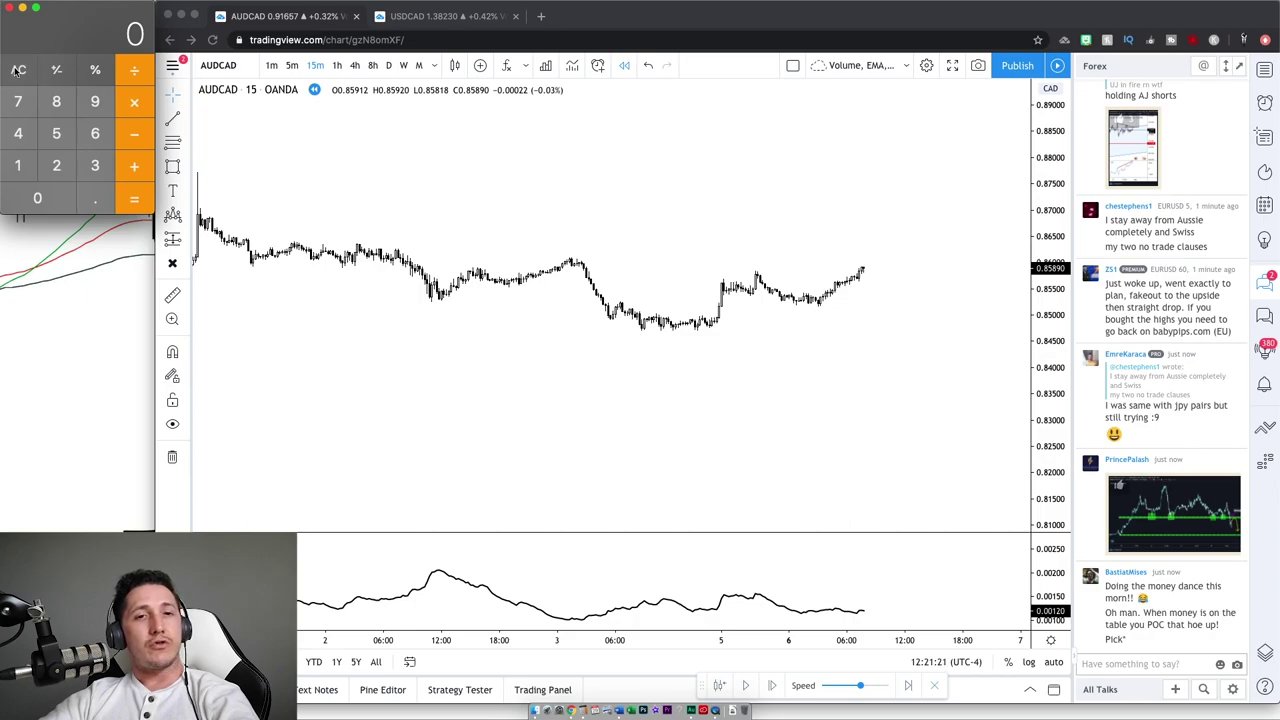
left_click(22, 167)
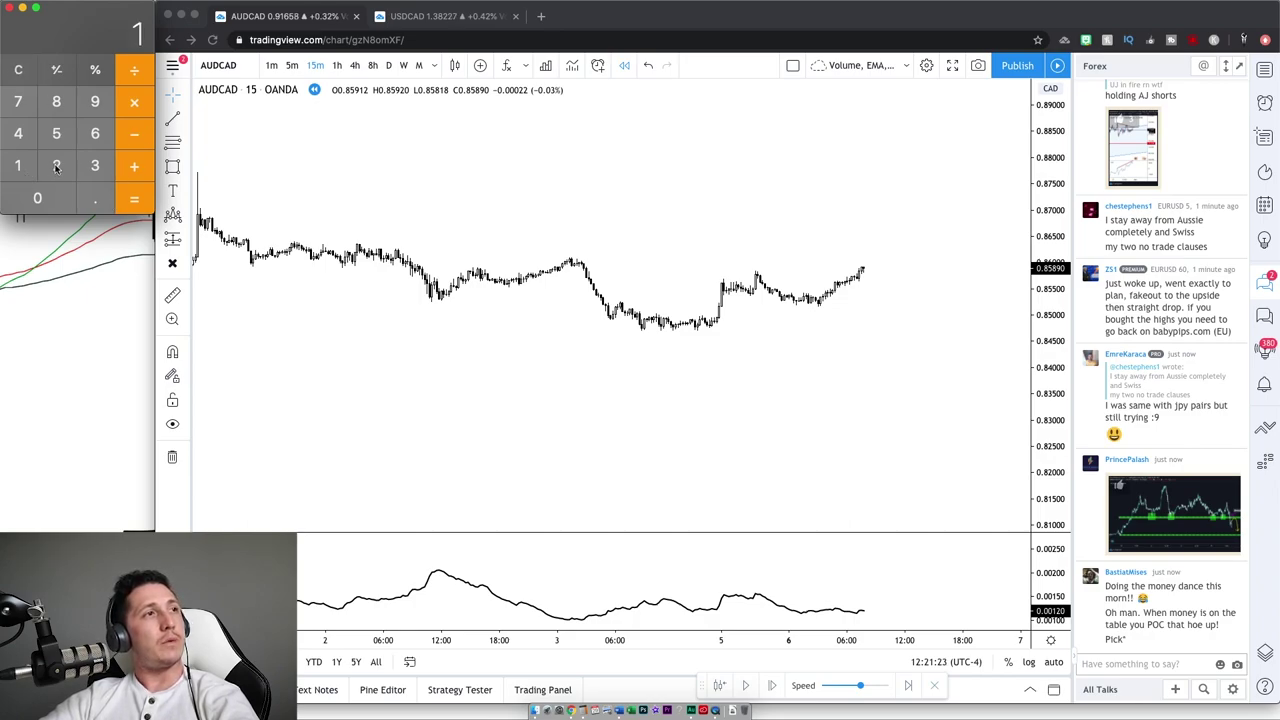
left_click(58, 167)
left_click(134, 102)
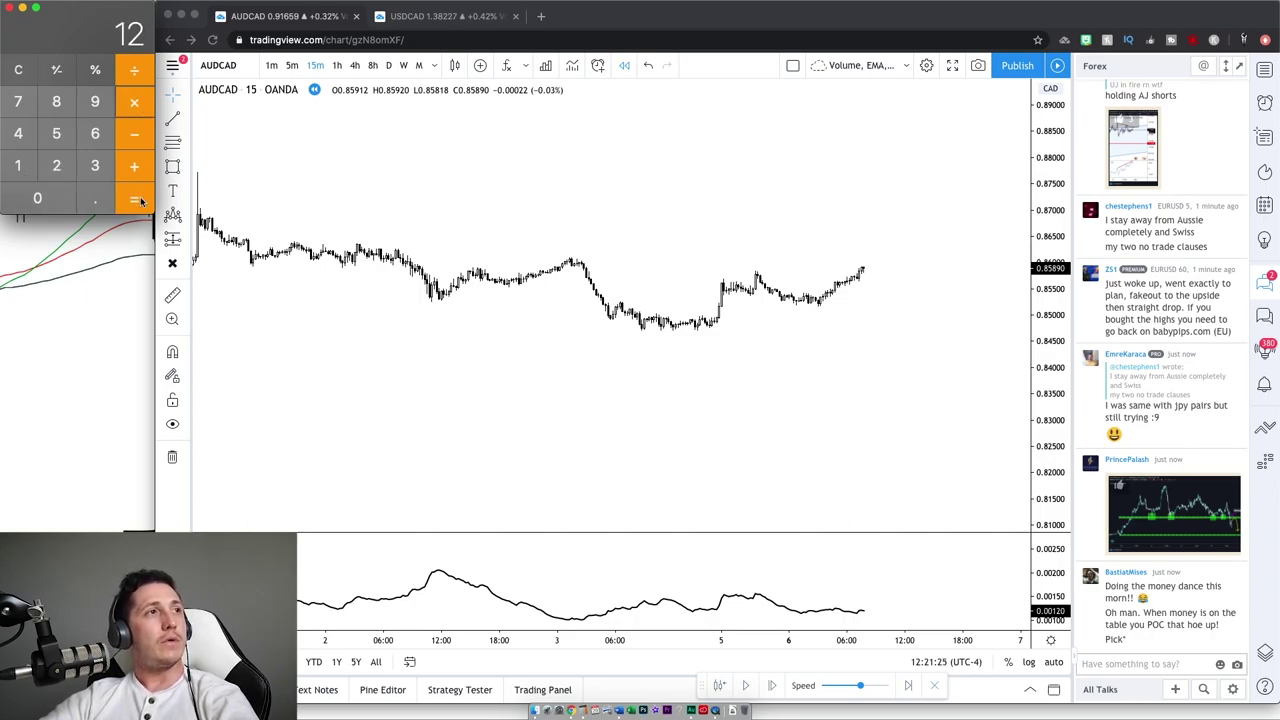
left_click(103, 199)
left_click(19, 69)
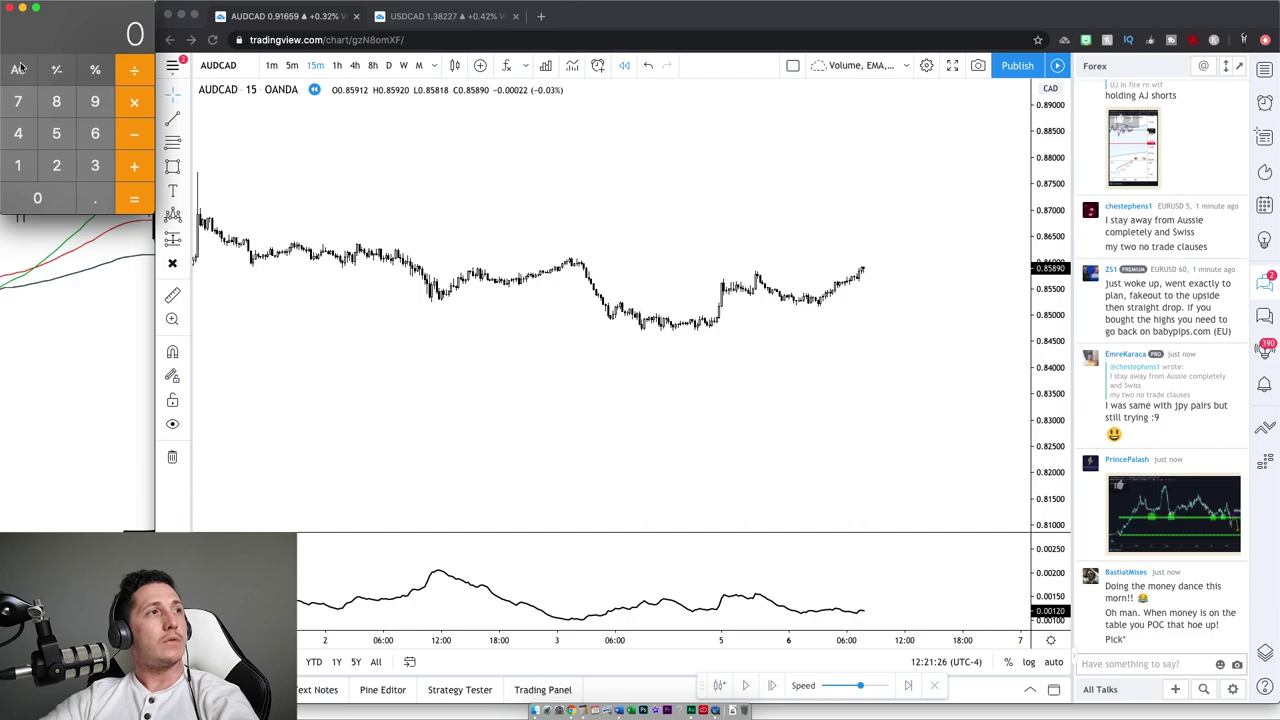
left_click(27, 162)
left_click(134, 102)
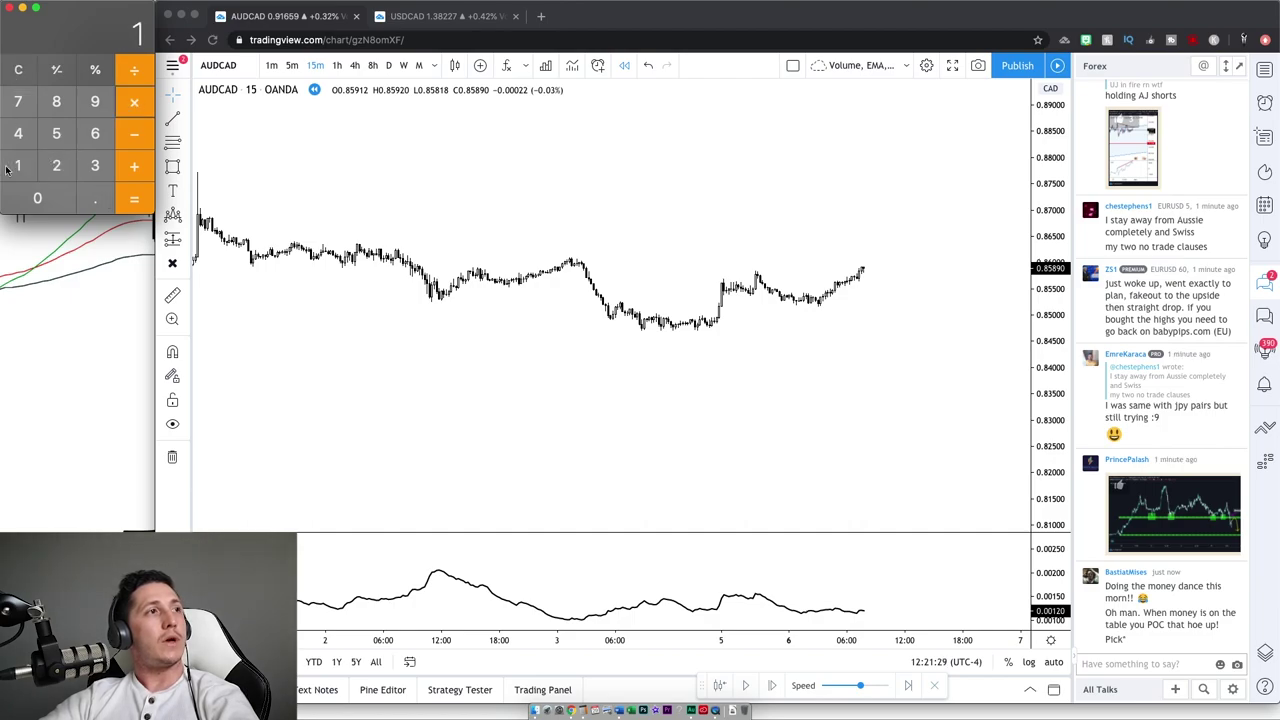
left_click(71, 172)
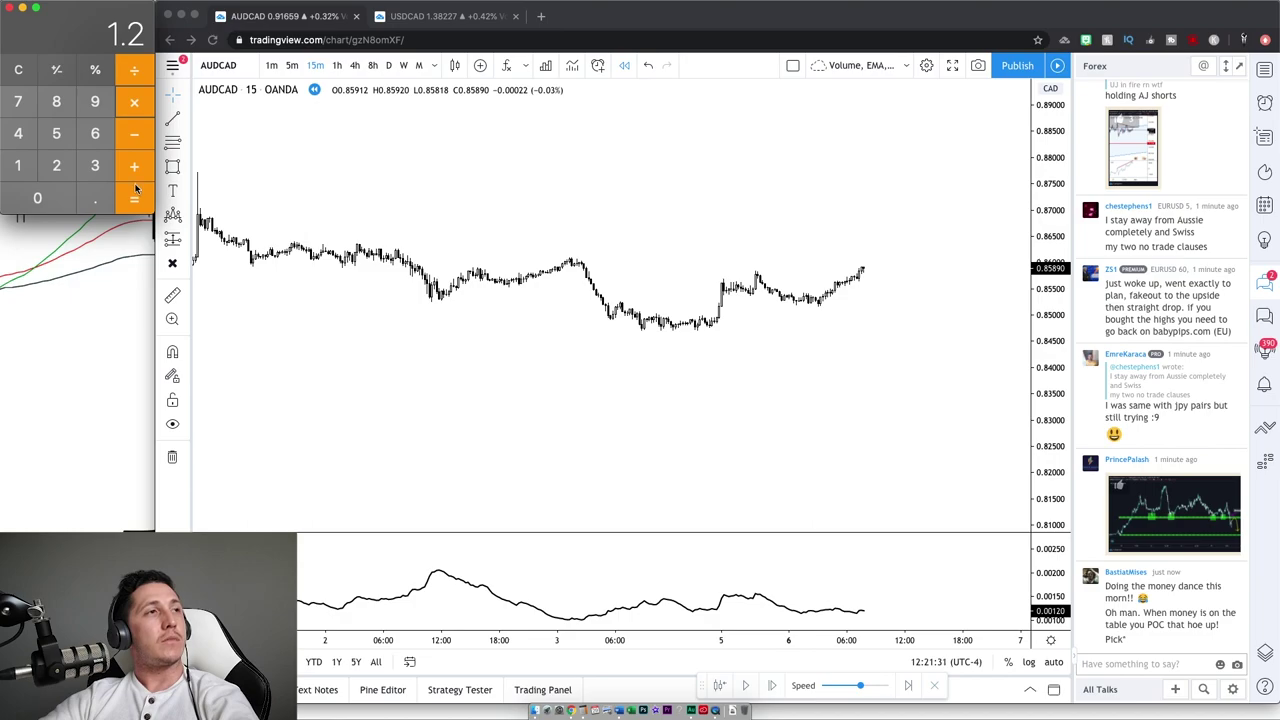
Step: Clear and enter 12 × 1.5 again to get 18
left_click(18, 69)
left_click(22, 170)
left_click(56, 165)
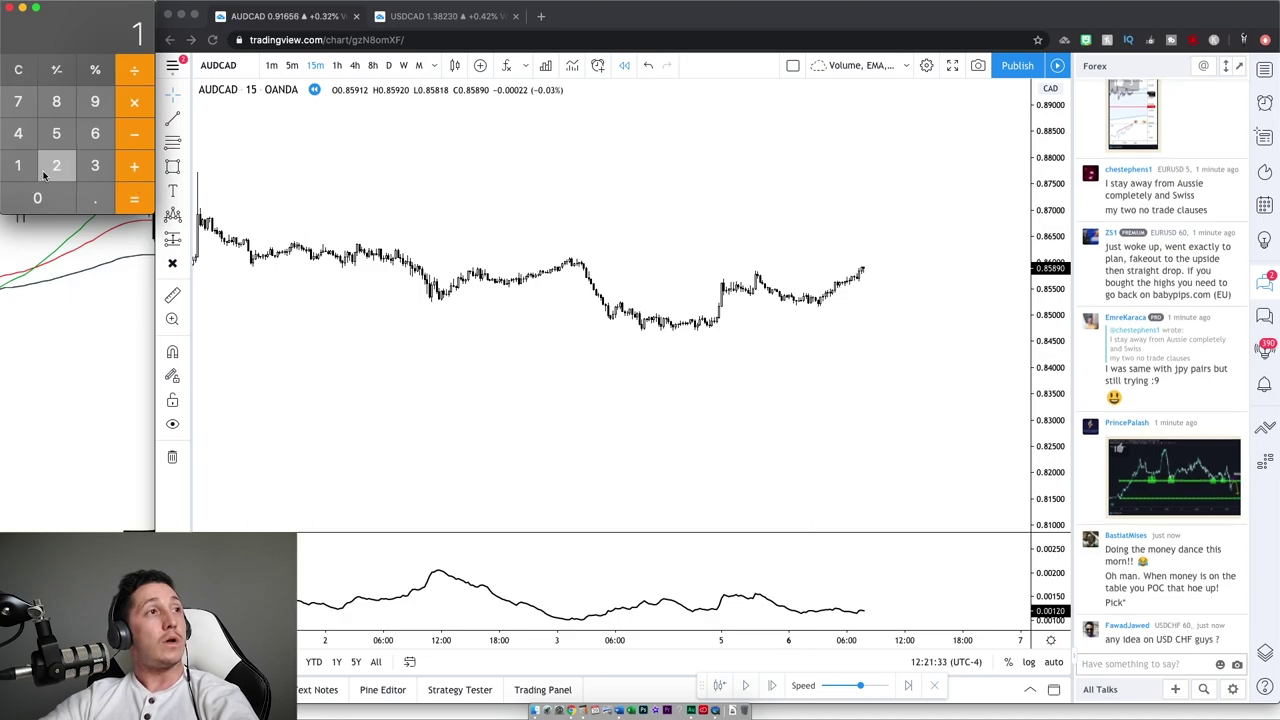
left_click(147, 104)
left_click(15, 168)
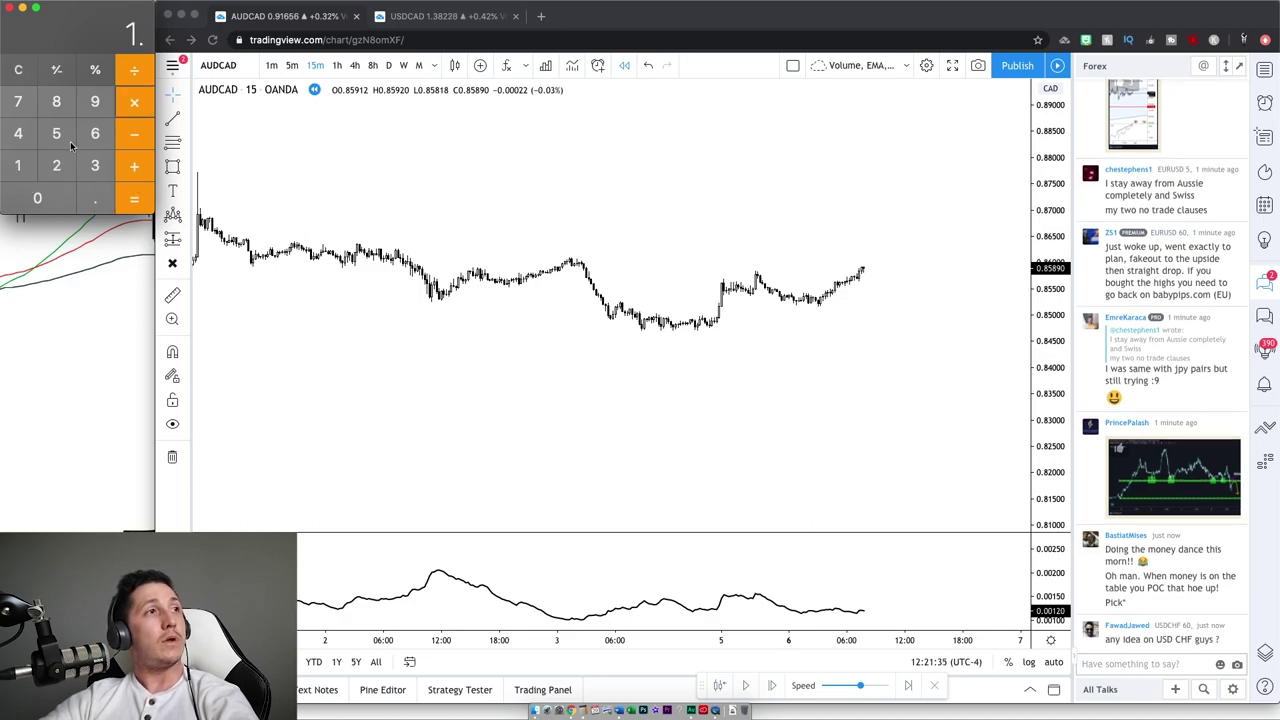
left_click(68, 145)
left_click(135, 203)
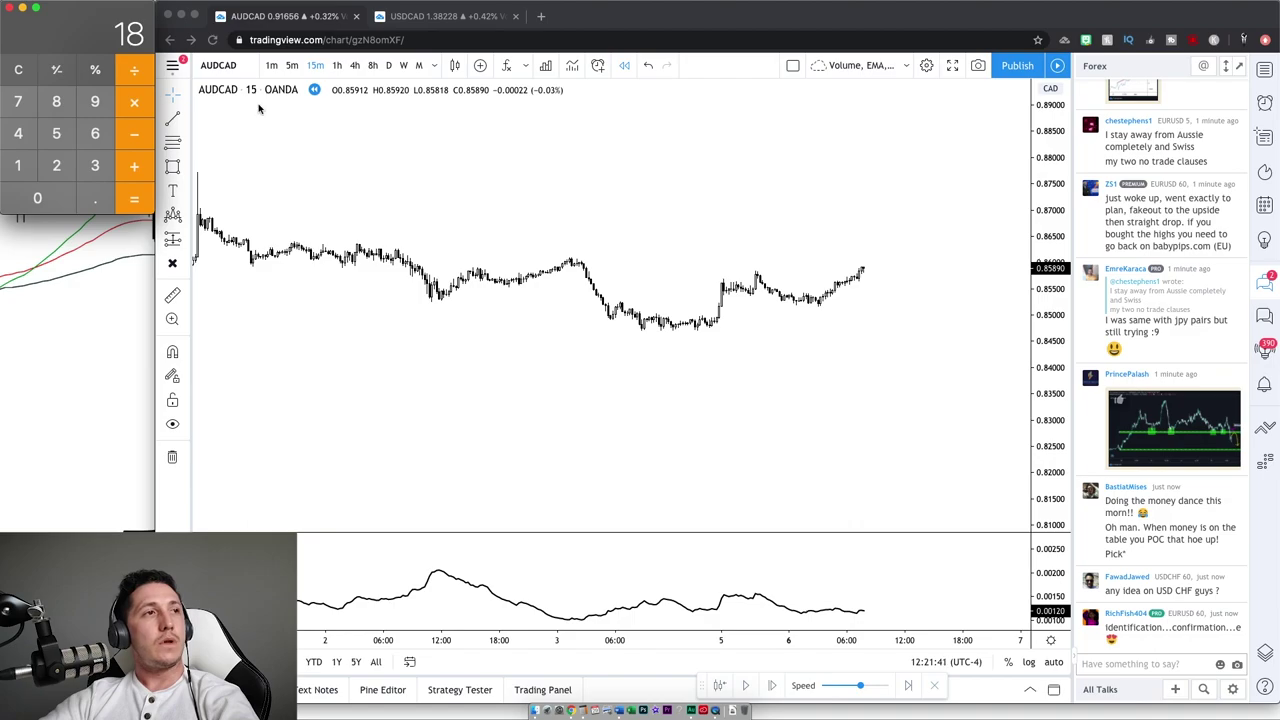
scroll(396, 200, "left", 5)
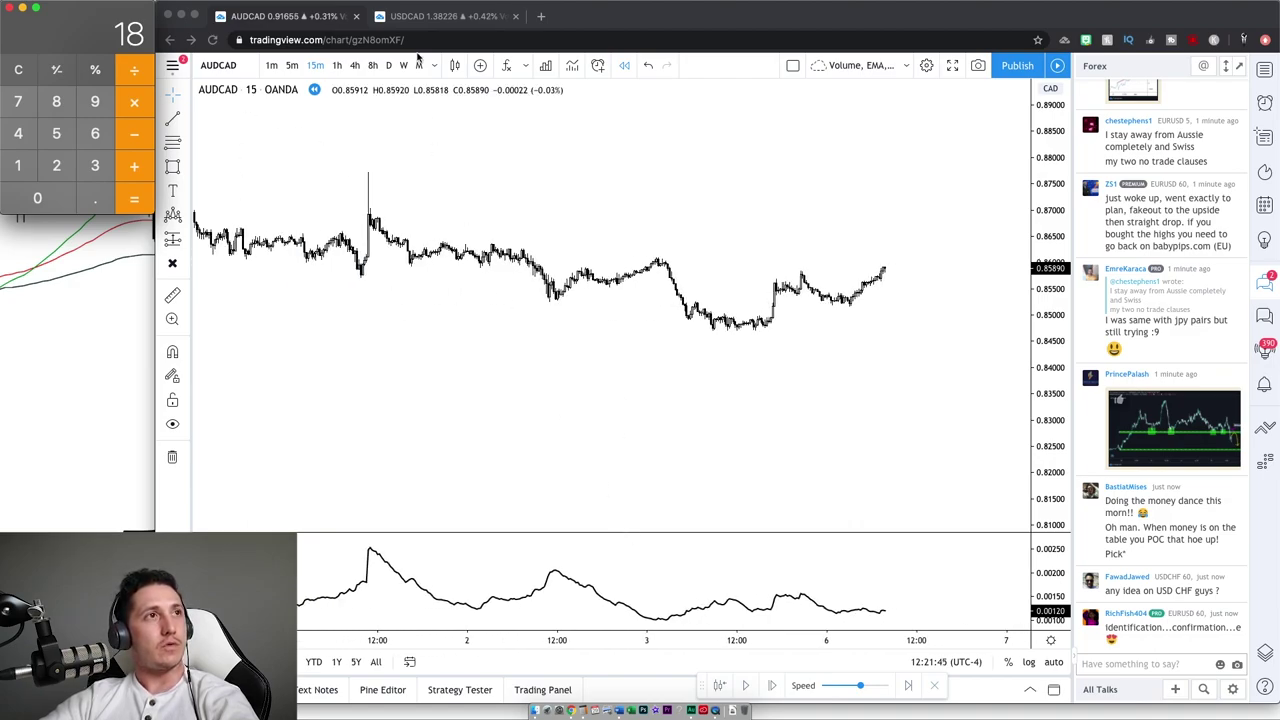
Step: On the 1-hour chart, make the neckline trendline also visible on minute timeframes
left_click(345, 72)
left_click(338, 66)
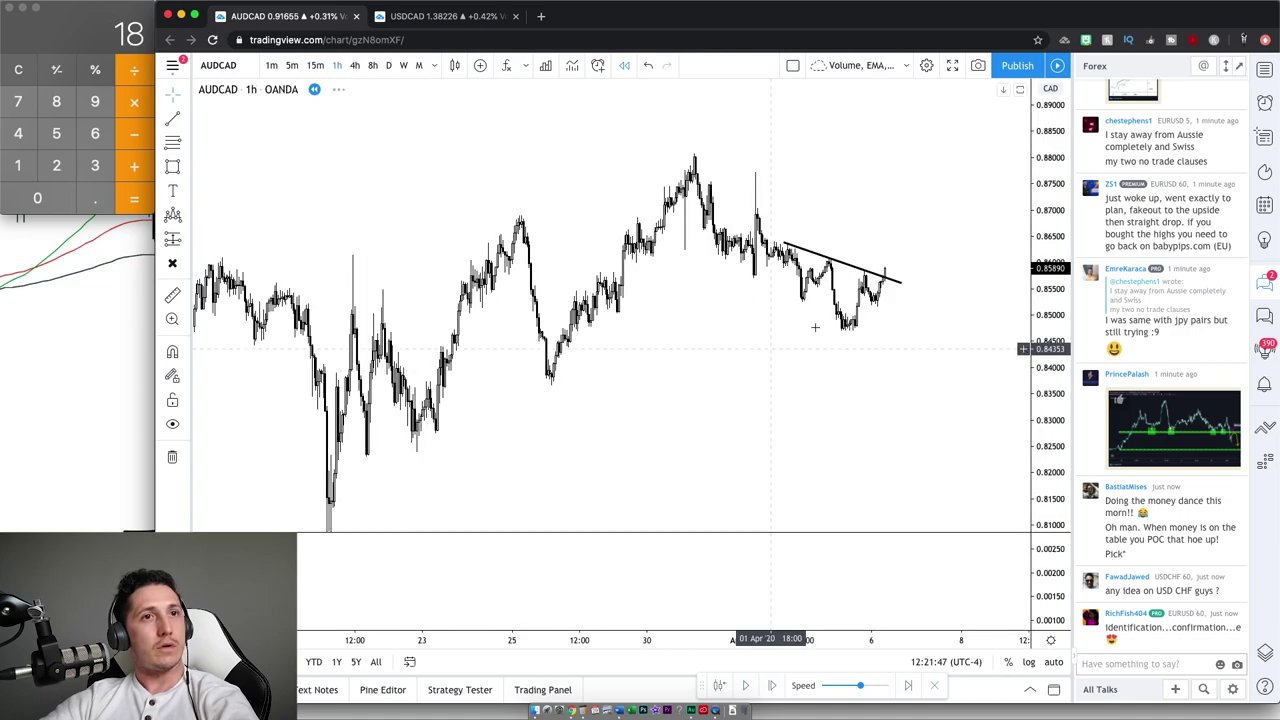
double_click(845, 270)
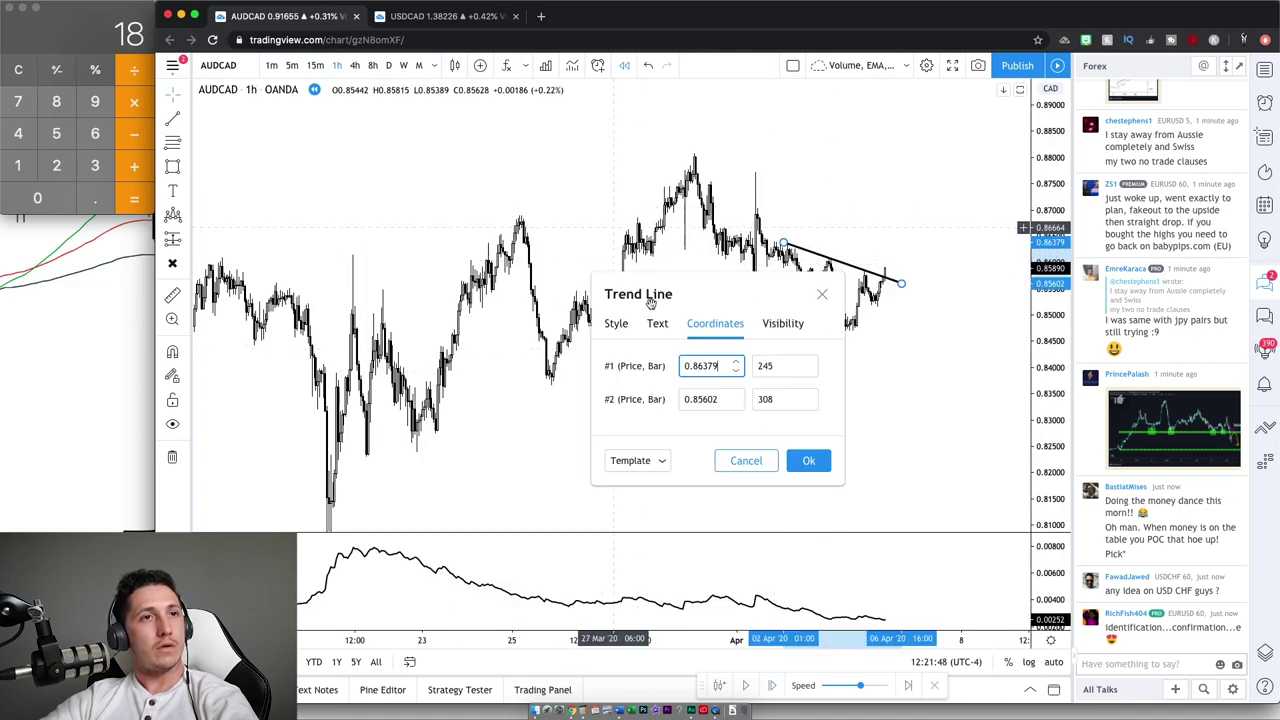
left_click(783, 323)
left_click(611, 399)
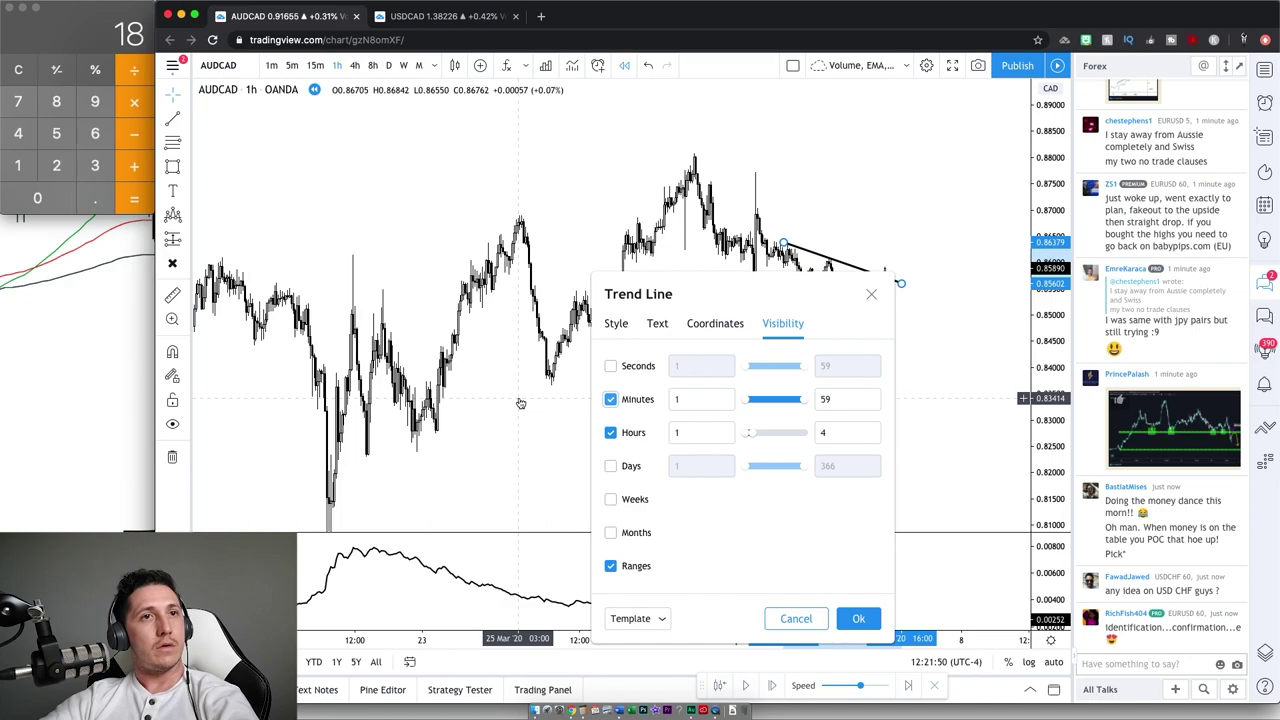
left_click(858, 618)
Step: Return to the 15-minute AUDCAD chart and zoom in on the trendline breakout
left_click(315, 66)
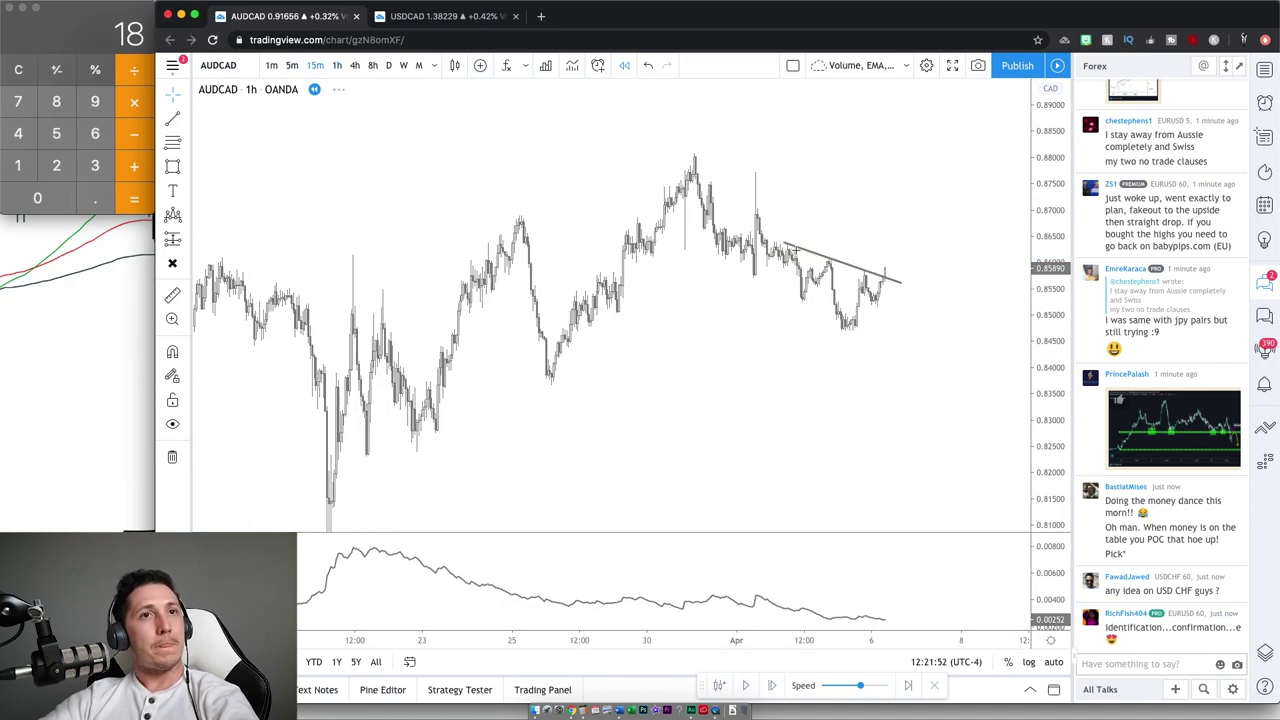
scroll(796, 250, "up", 3)
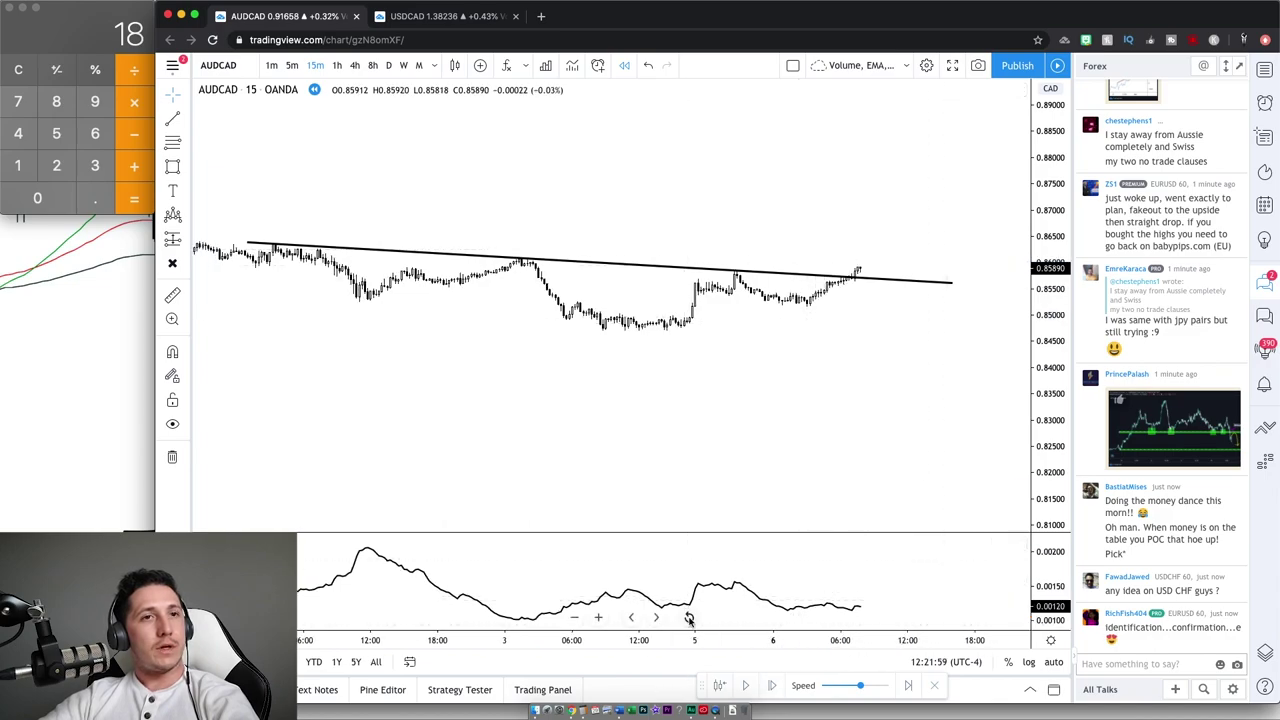
scroll(806, 335, "up", 4)
scroll(860, 265, "down", 2)
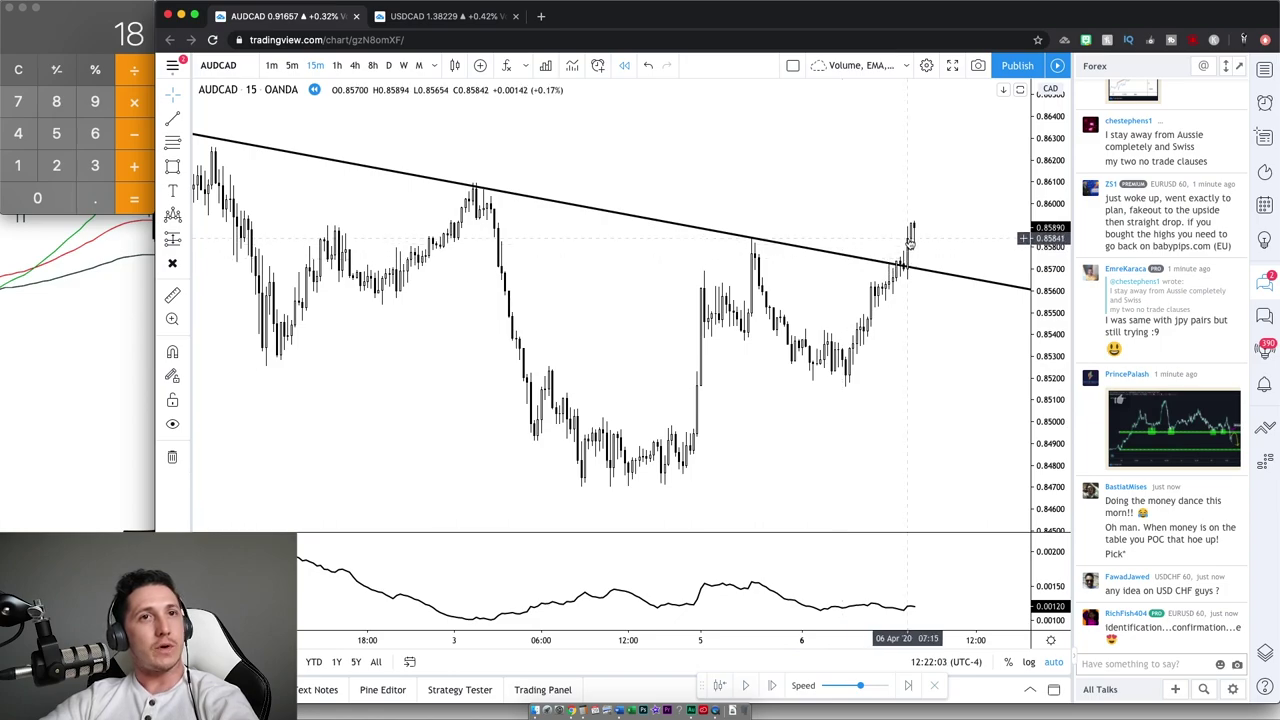
left_click(184, 240)
Step: With magnet snapping on, place a long position at the latest bar (entry 0.8584, stop 0.8553, target 0.8615)
left_click(200, 240)
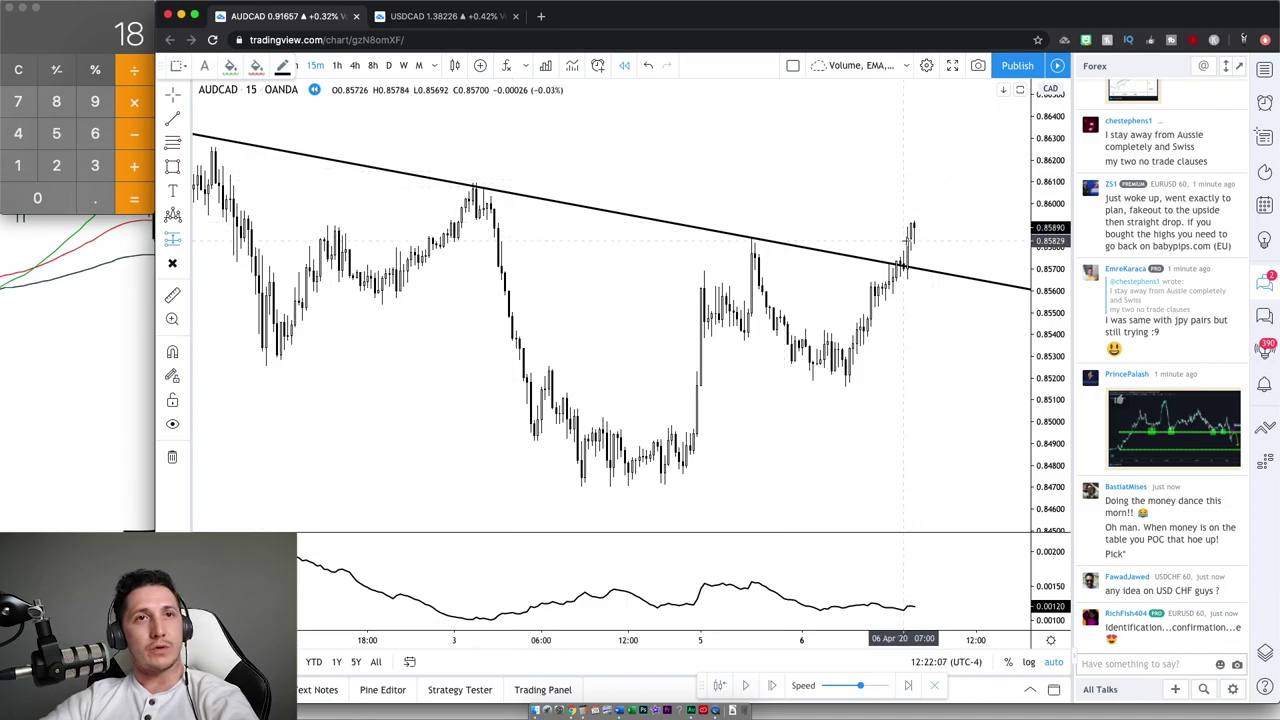
left_click(172, 351)
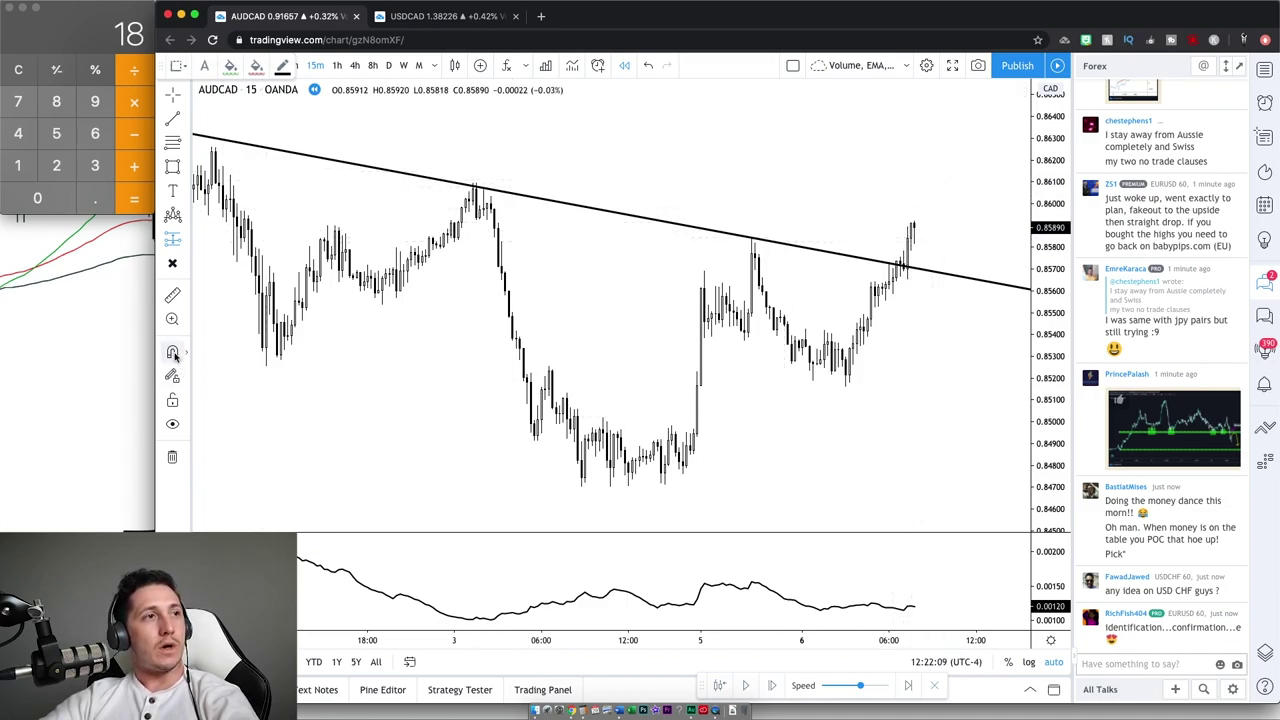
left_click(908, 238)
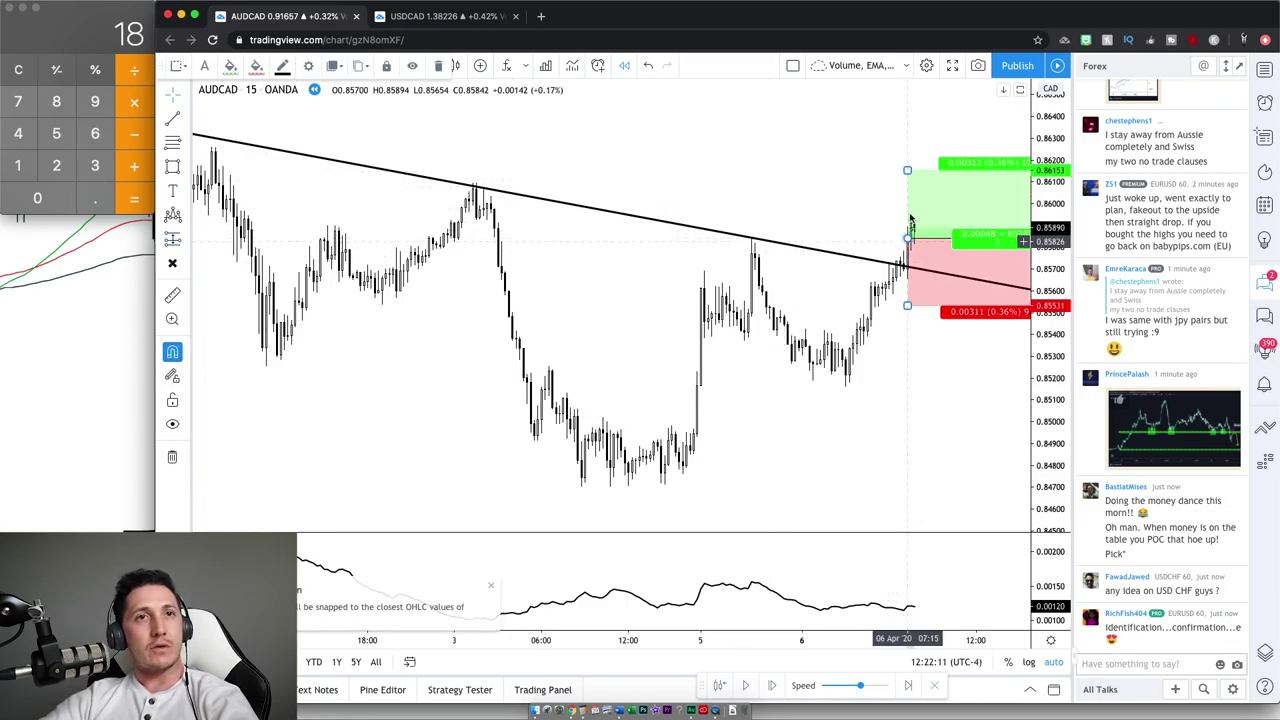
scroll(915, 200, "down", 4)
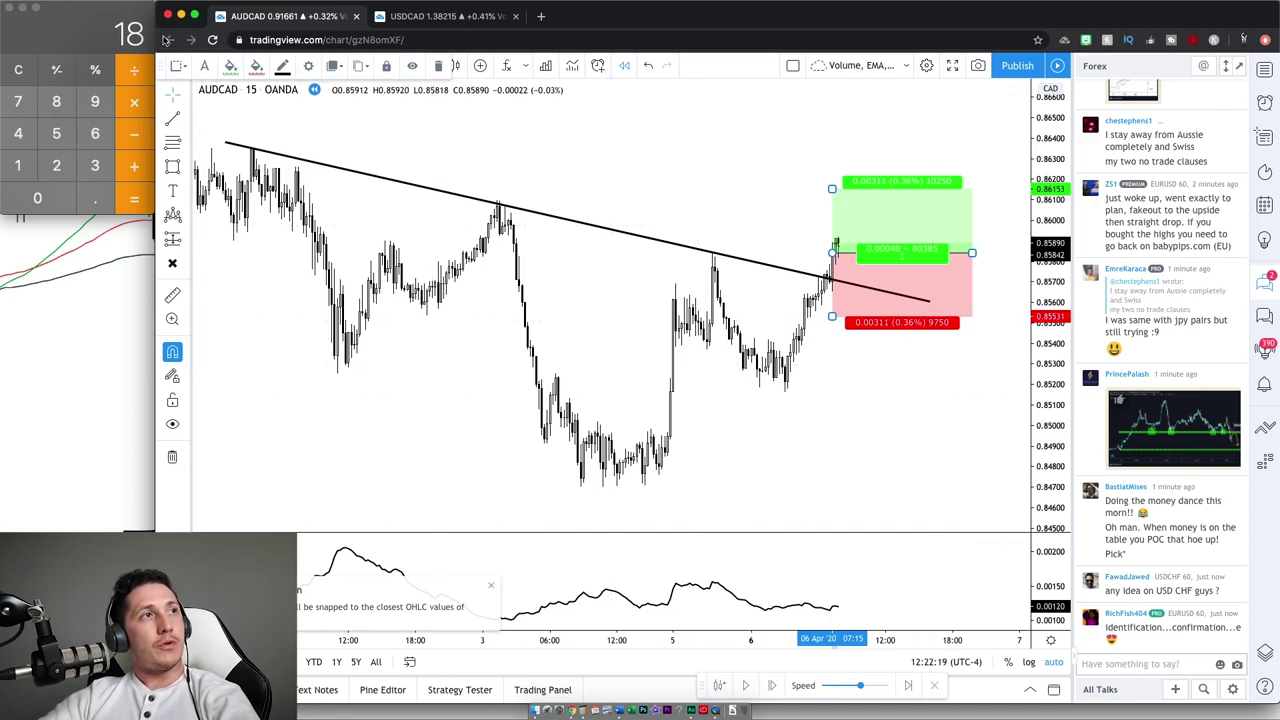
double_click(870, 220)
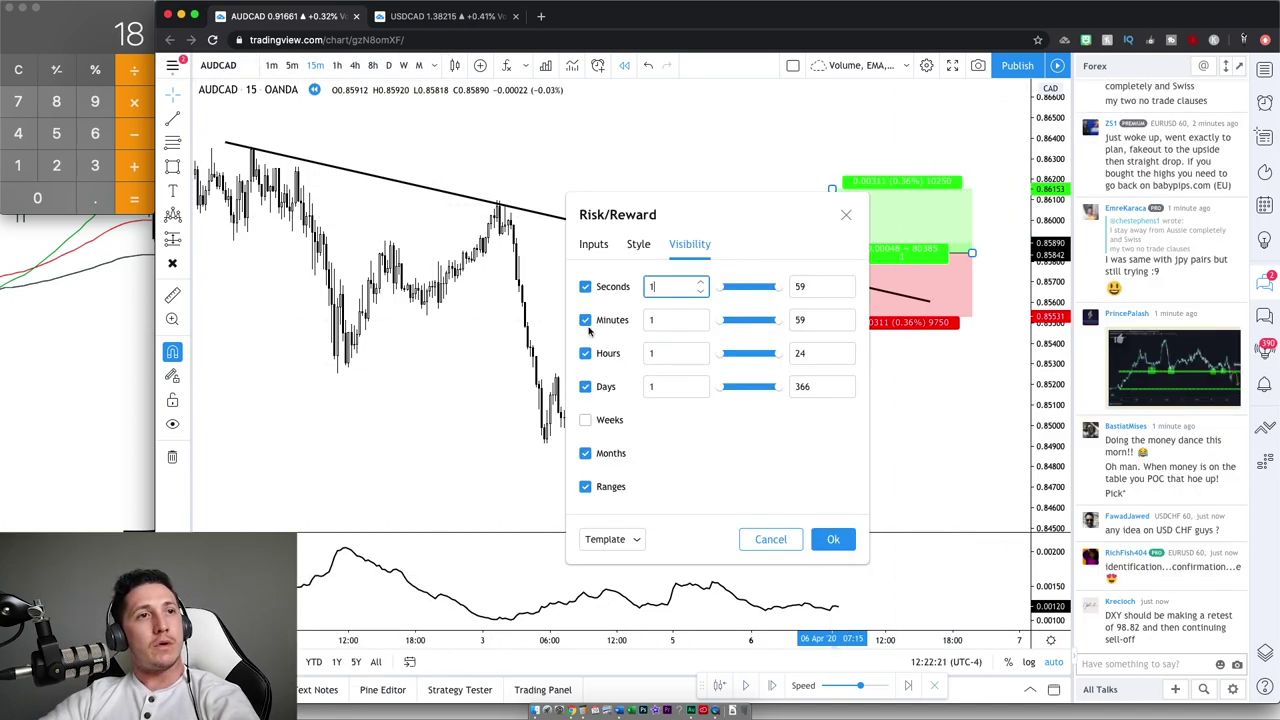
Step: Set the long position's stop to 180 ticks and profit target to 360 ticks
left_click(599, 247)
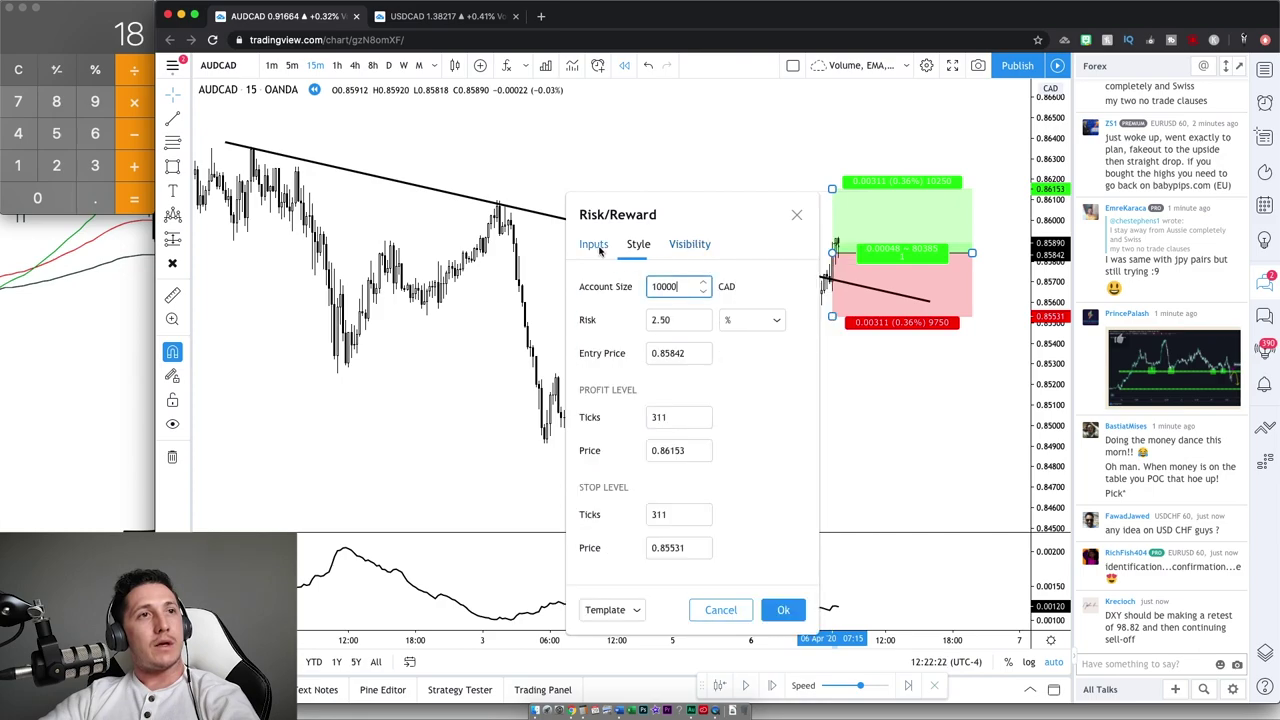
left_click(676, 513)
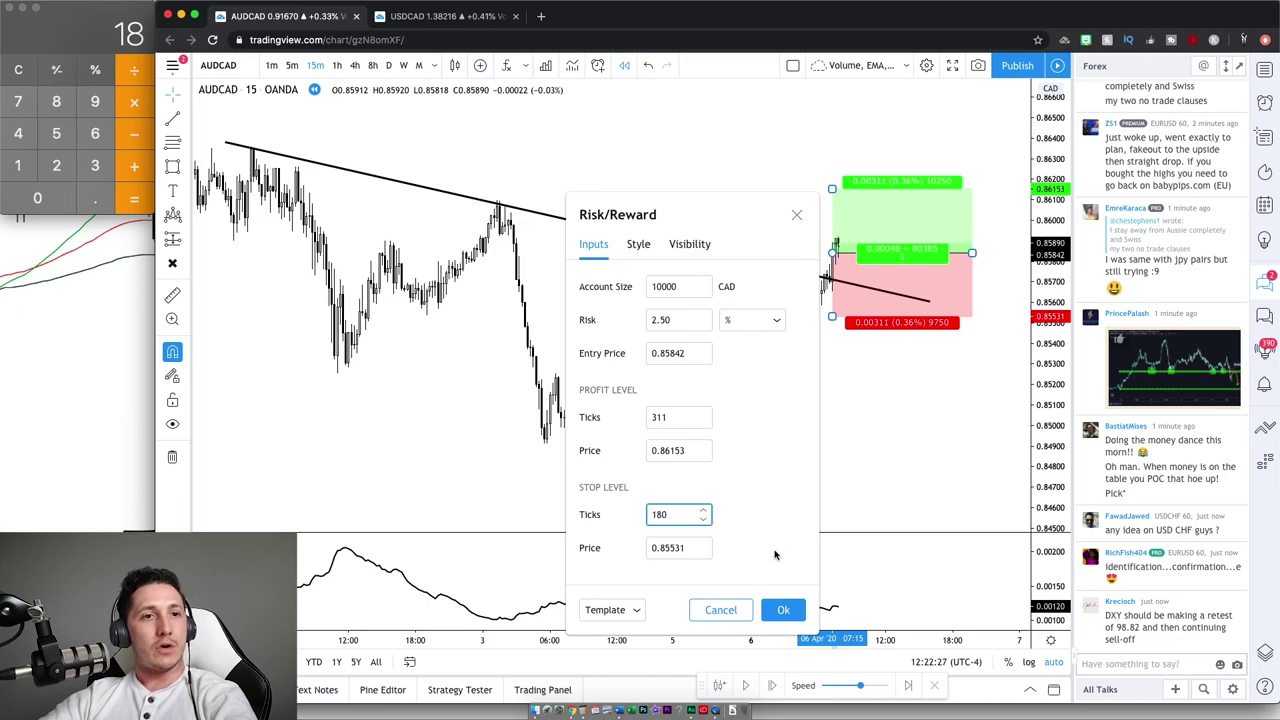
left_click(671, 417)
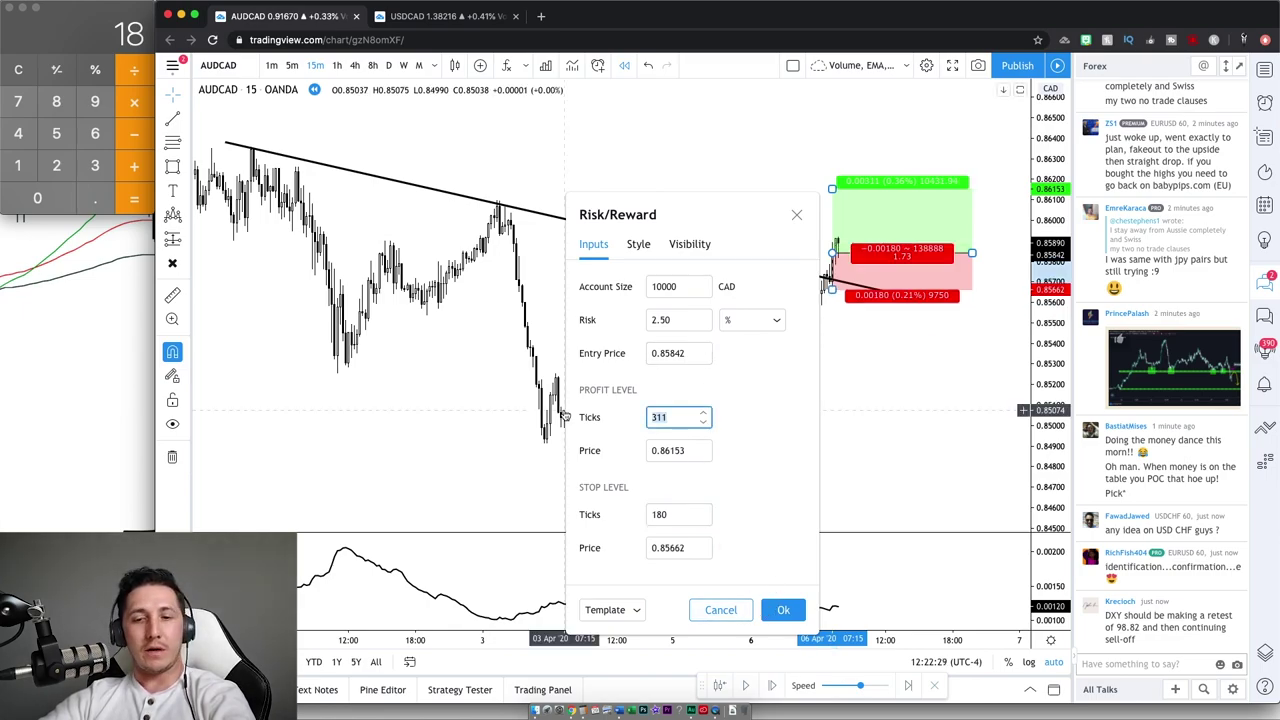
left_click(679, 480)
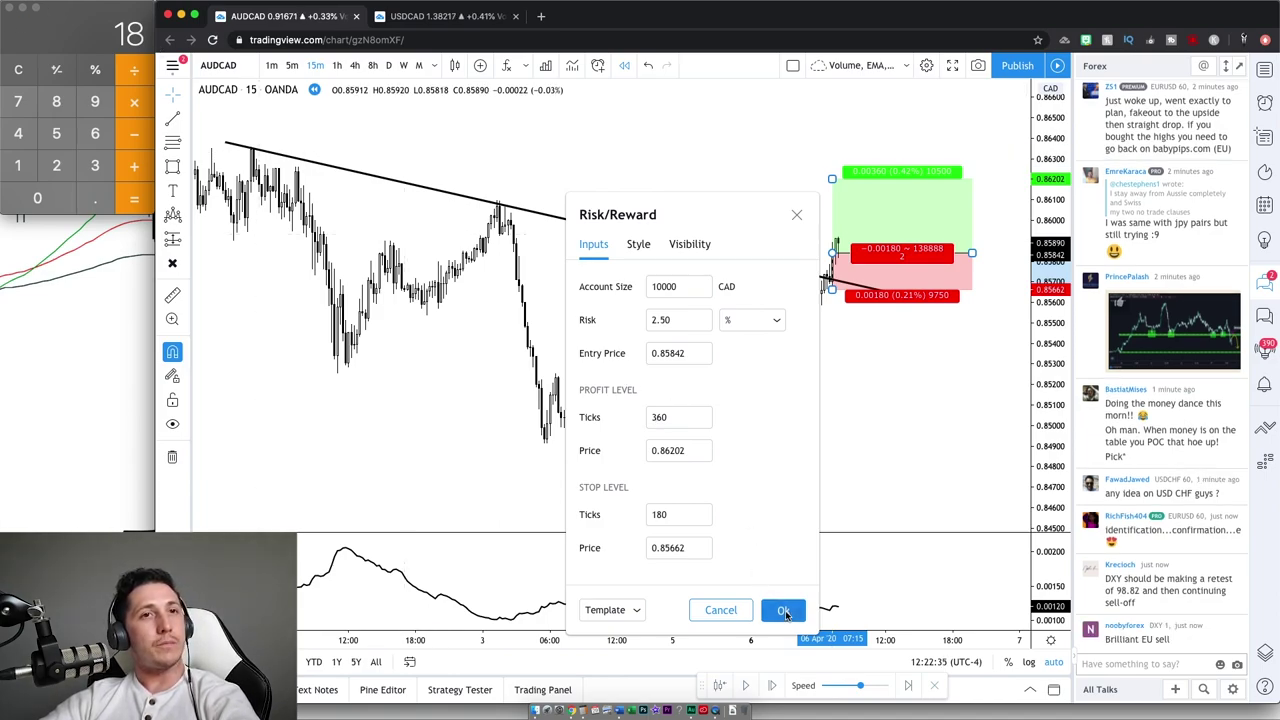
left_click(783, 611)
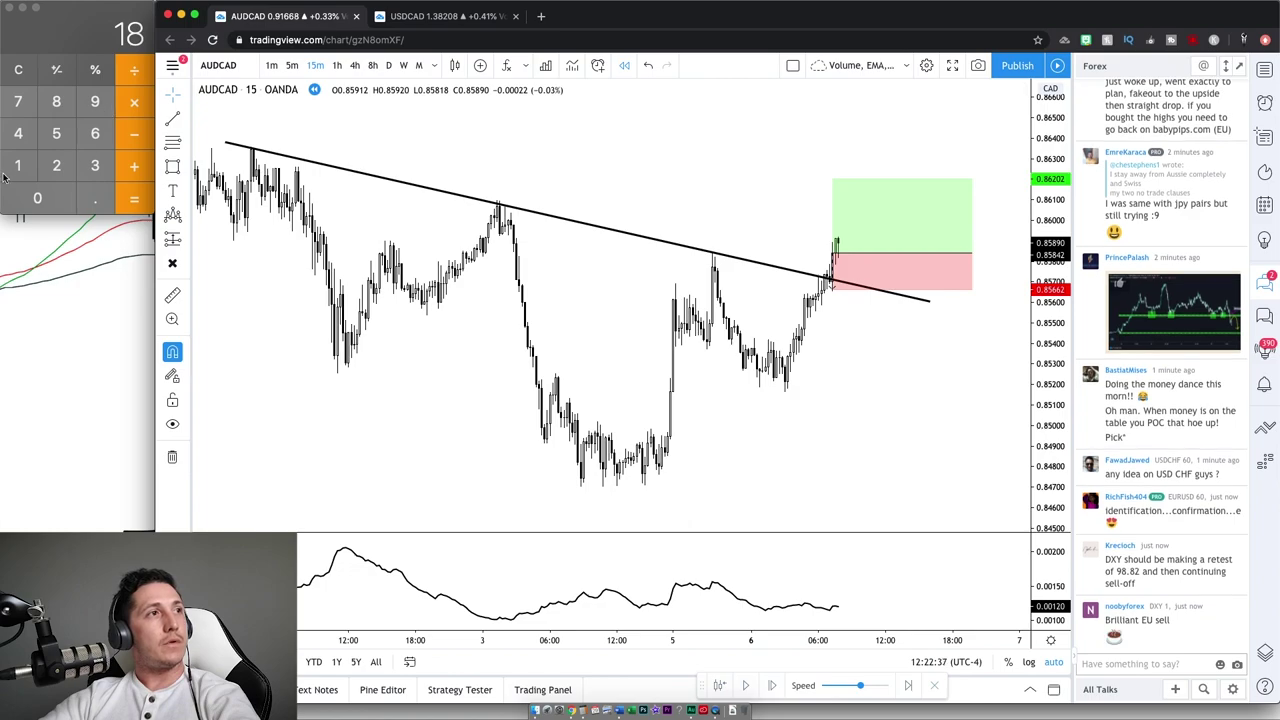
Step: Multiply 18 by 2 in Calculator to get 36
left_click(134, 101)
left_click(56, 165)
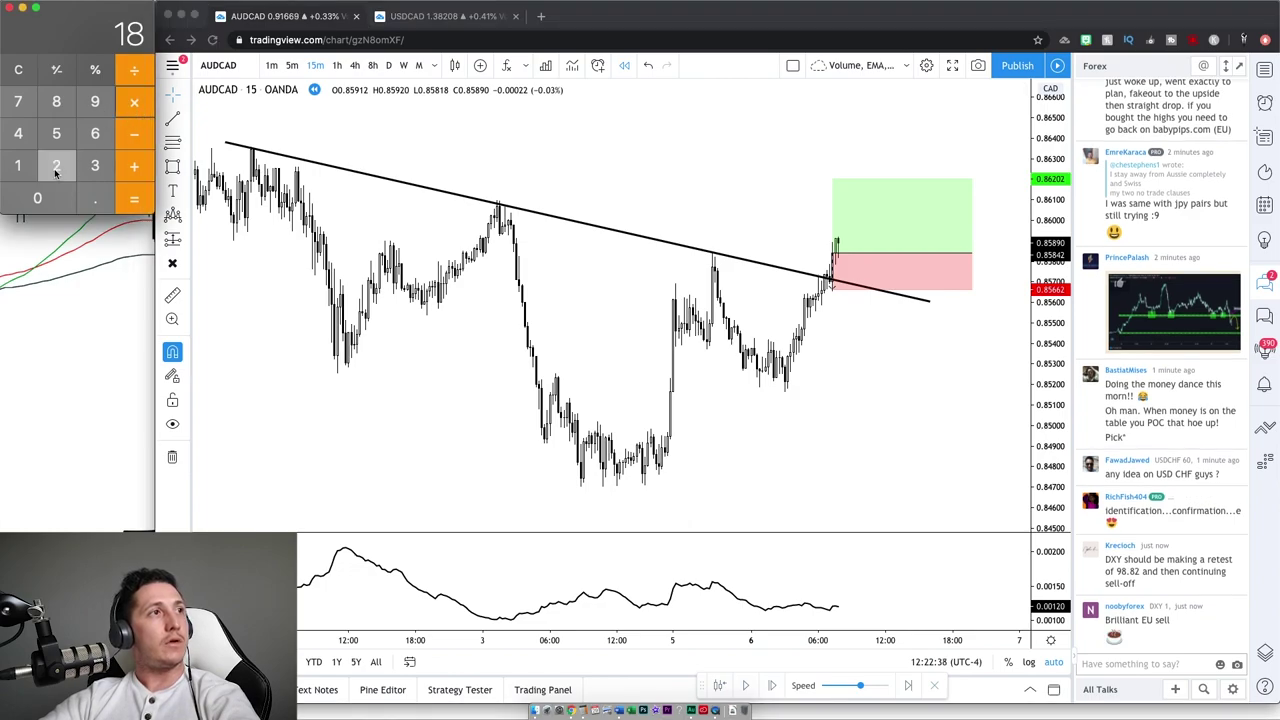
left_click(140, 199)
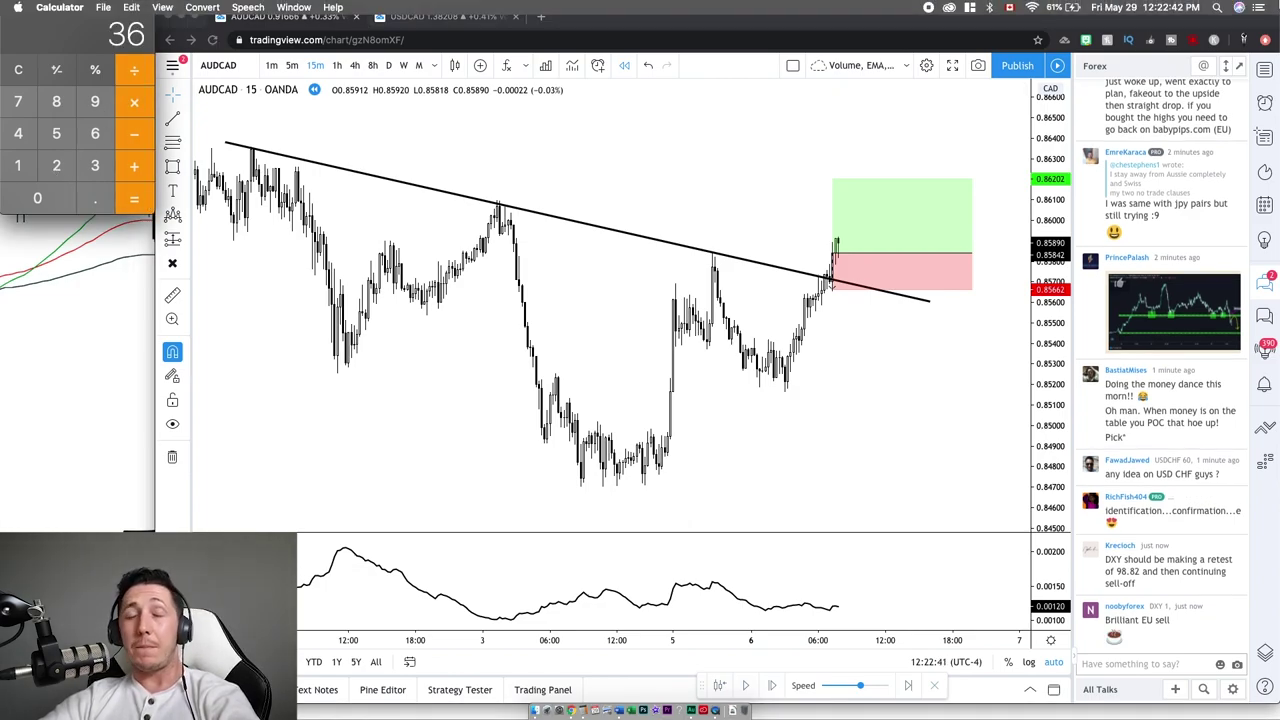
Step: Draw a thin grey resistance rectangle across the chart near 0.863, just above the 0.86202 target
scroll(795, 227, "down", 3)
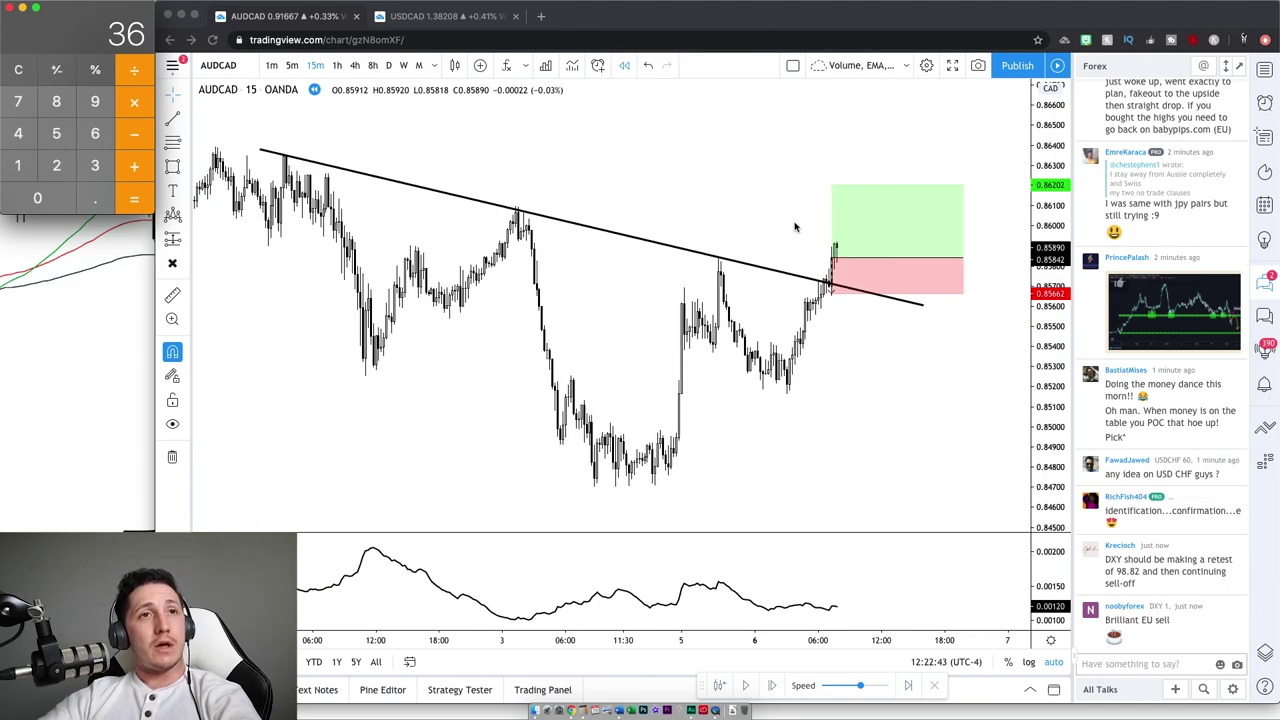
scroll(795, 227, "up", 1)
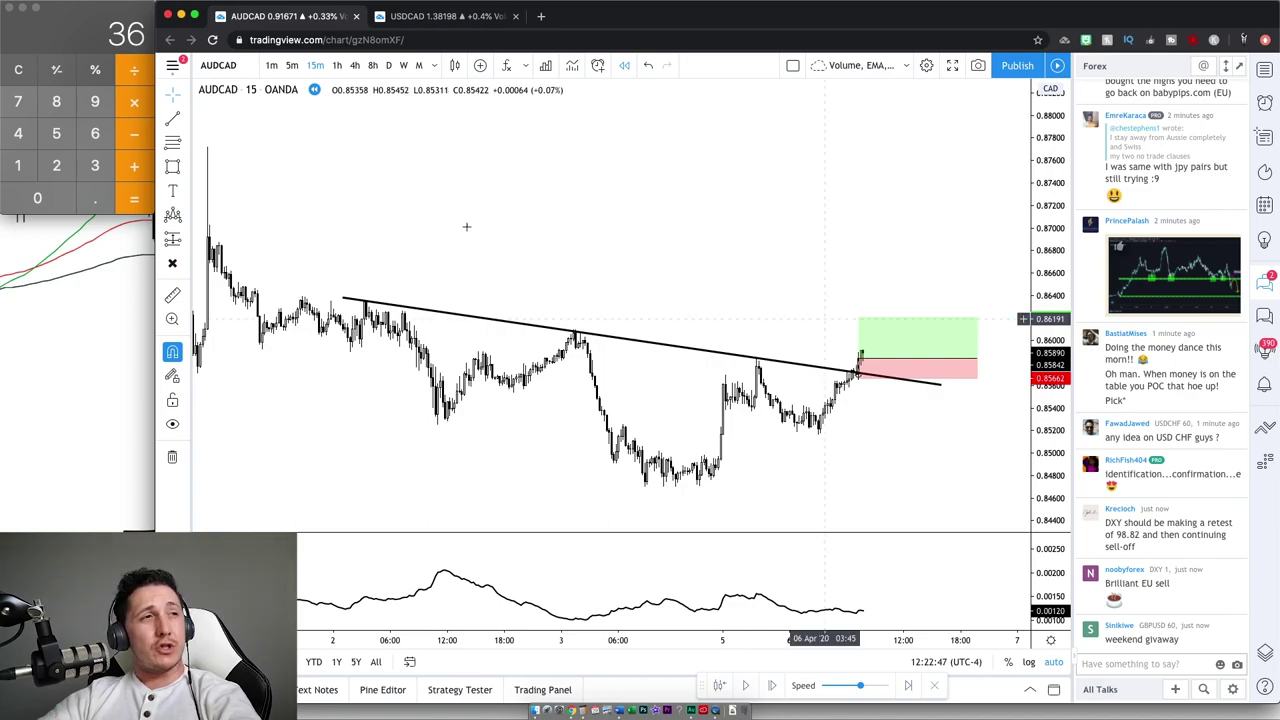
left_click(171, 168)
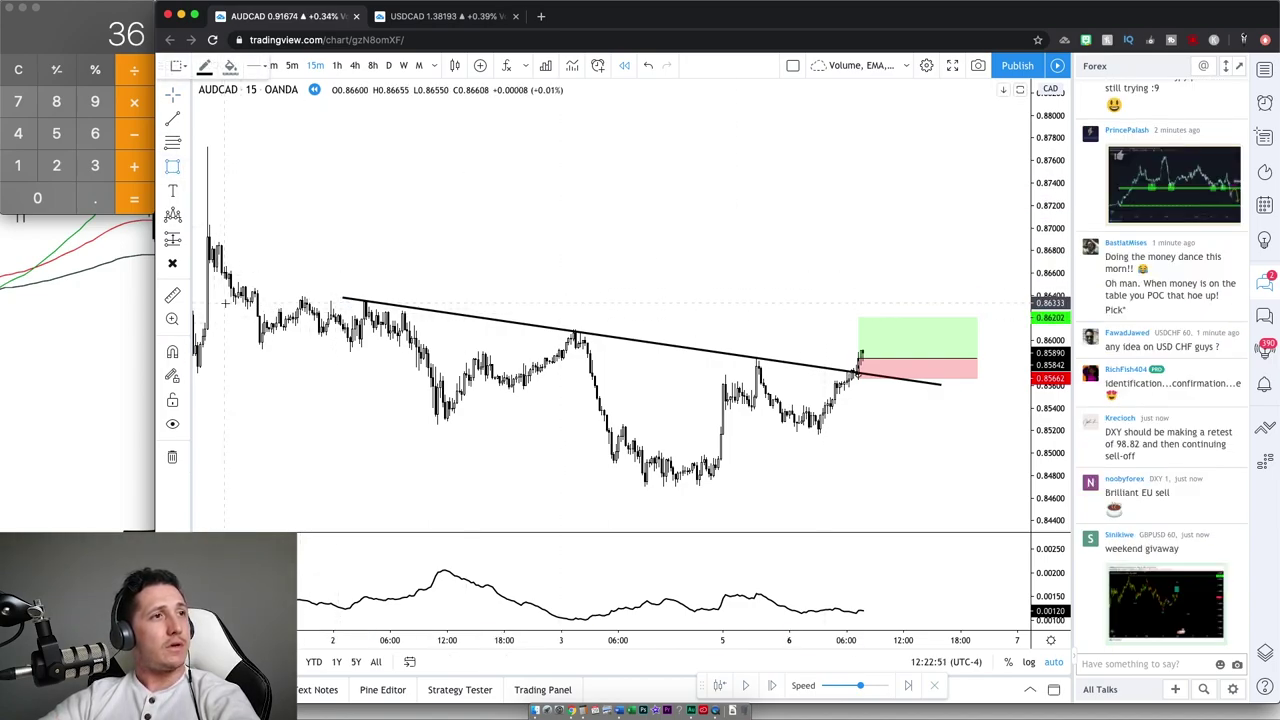
mouse_move(224, 299)
left_mouse_down()
mouse_move(900, 303)
mouse_move(997, 317)
left_mouse_up()
left_click(917, 254)
scroll(917, 254, "left", 3)
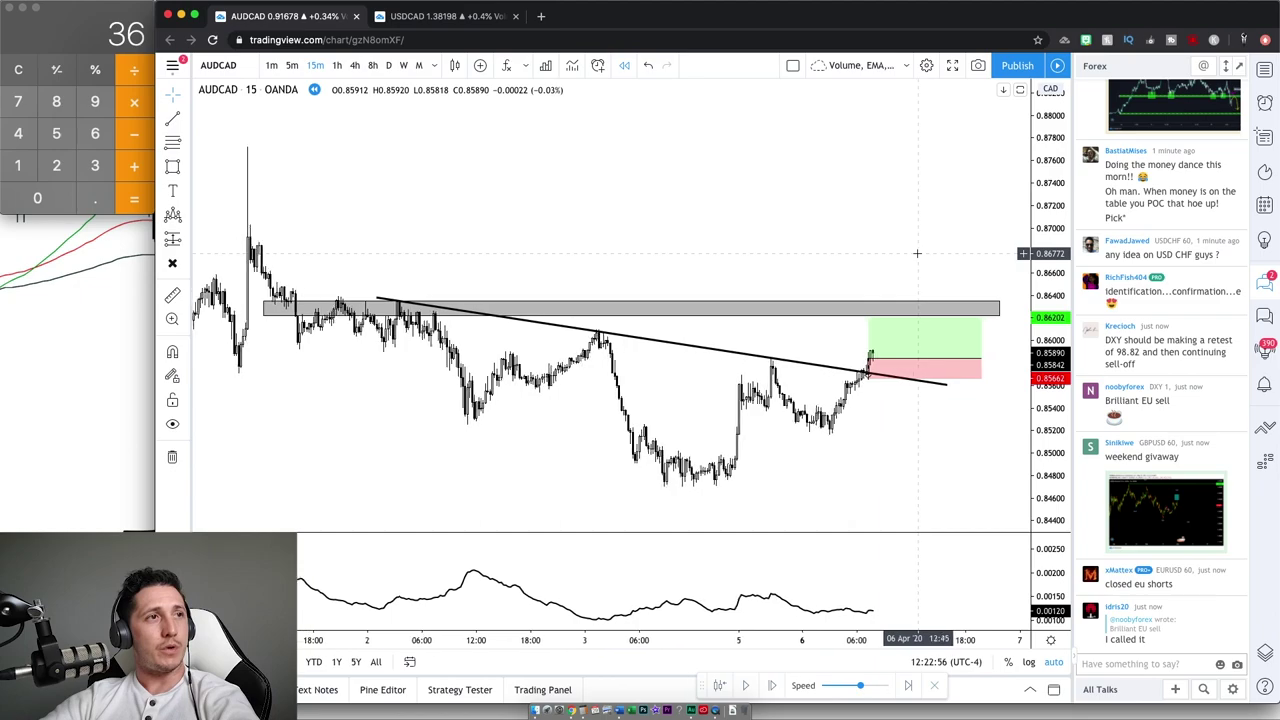
scroll(917, 254, "up", 1)
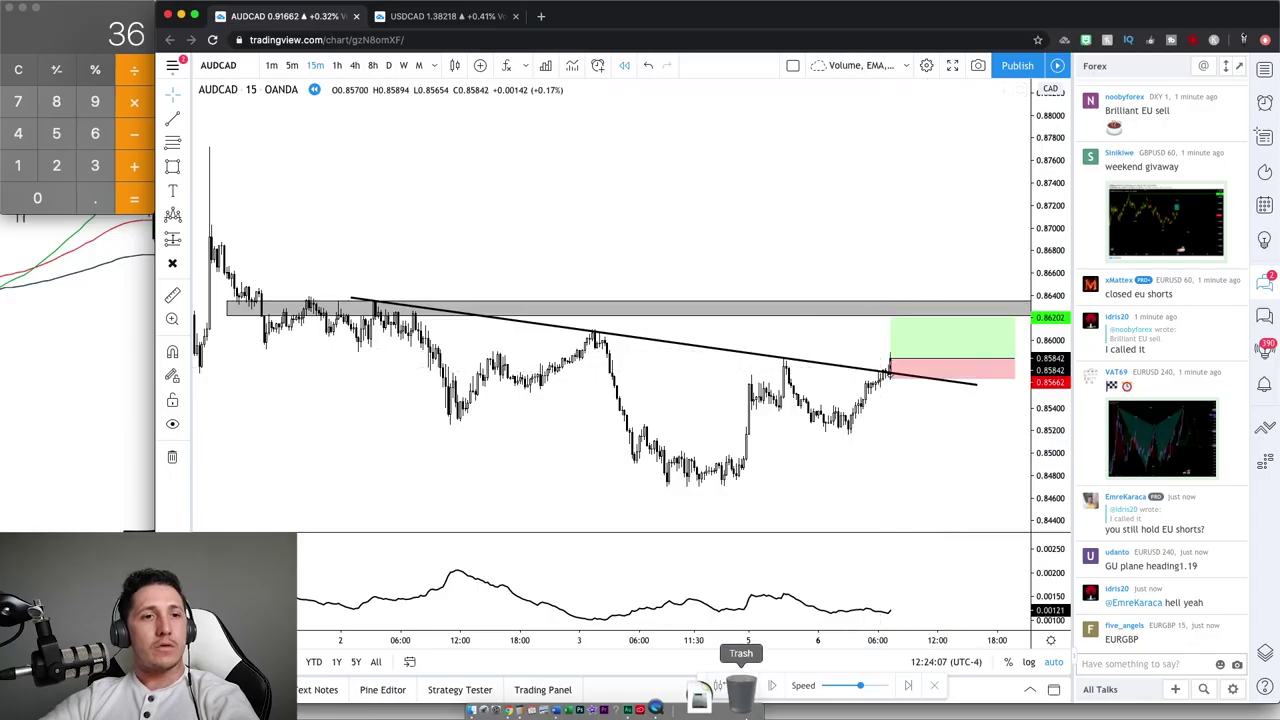
Step: Step the replay forward ten candles as price rallies into the green target zone
left_click(775, 686)
left_click(775, 686)
left_click(775, 686)
left_click(775, 686)
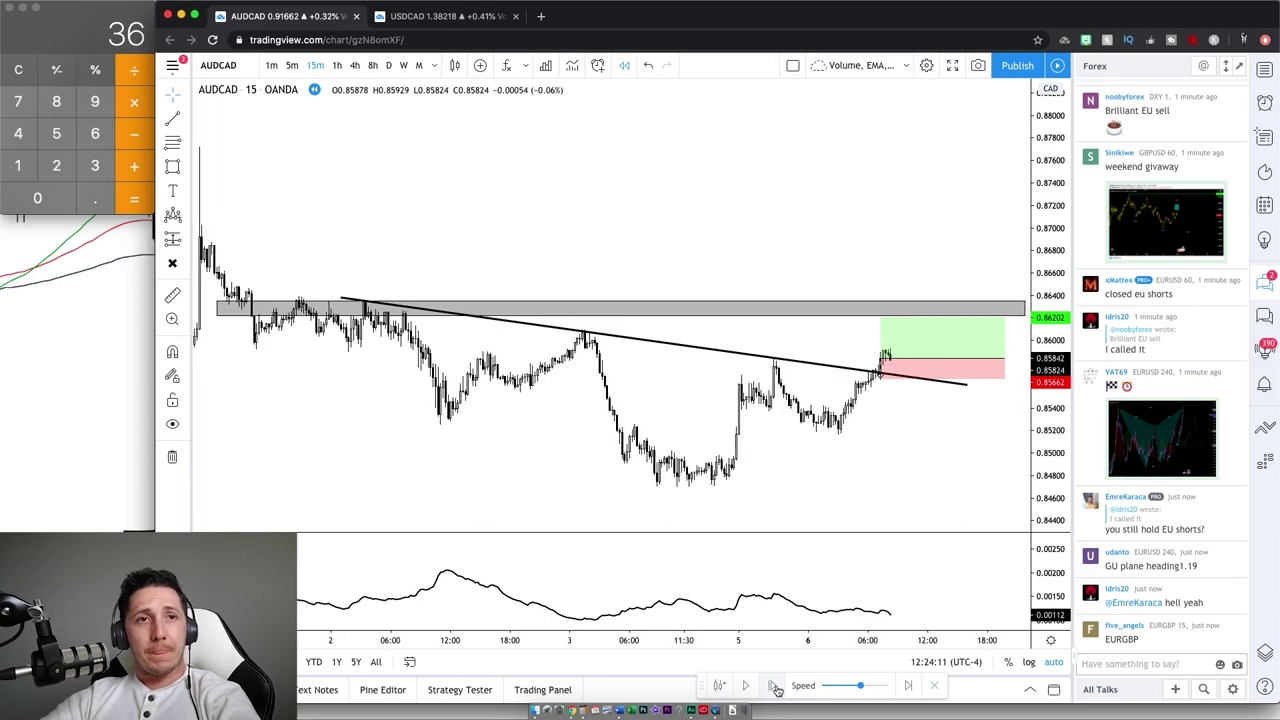
left_click(775, 686)
left_click(775, 686)
left_click(775, 686)
left_click(775, 686)
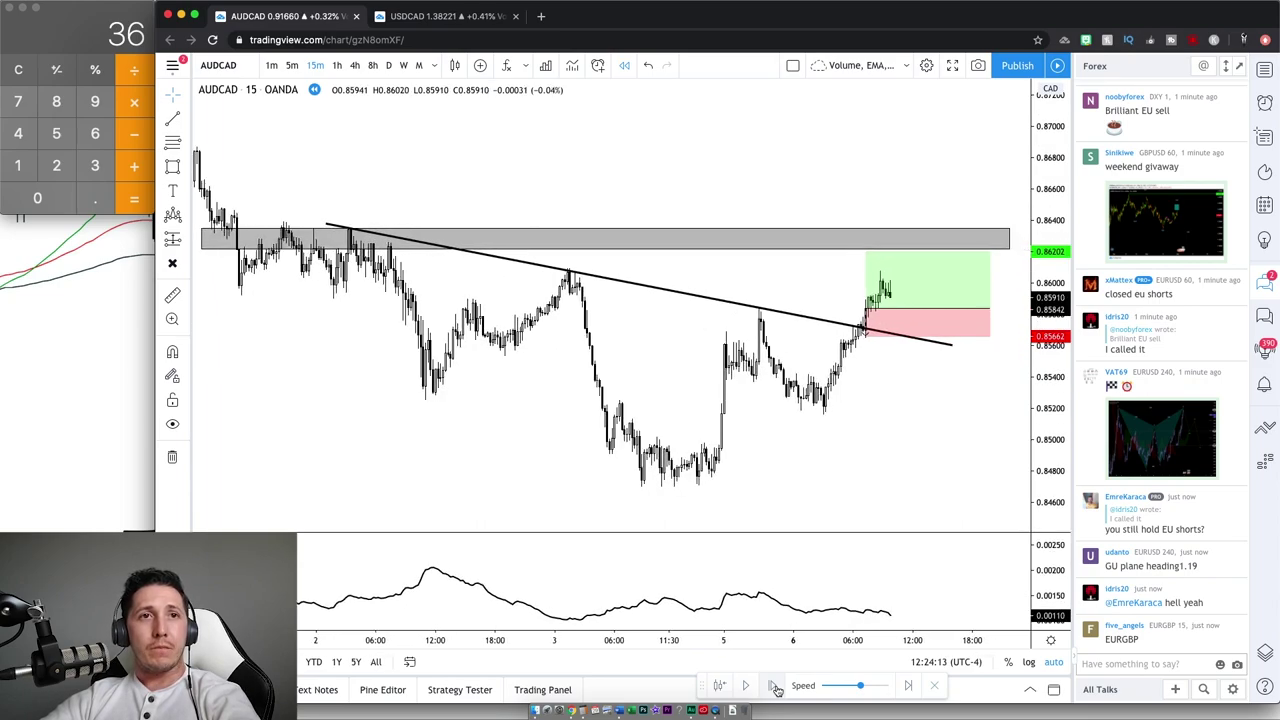
left_click(775, 686)
left_click(775, 686)
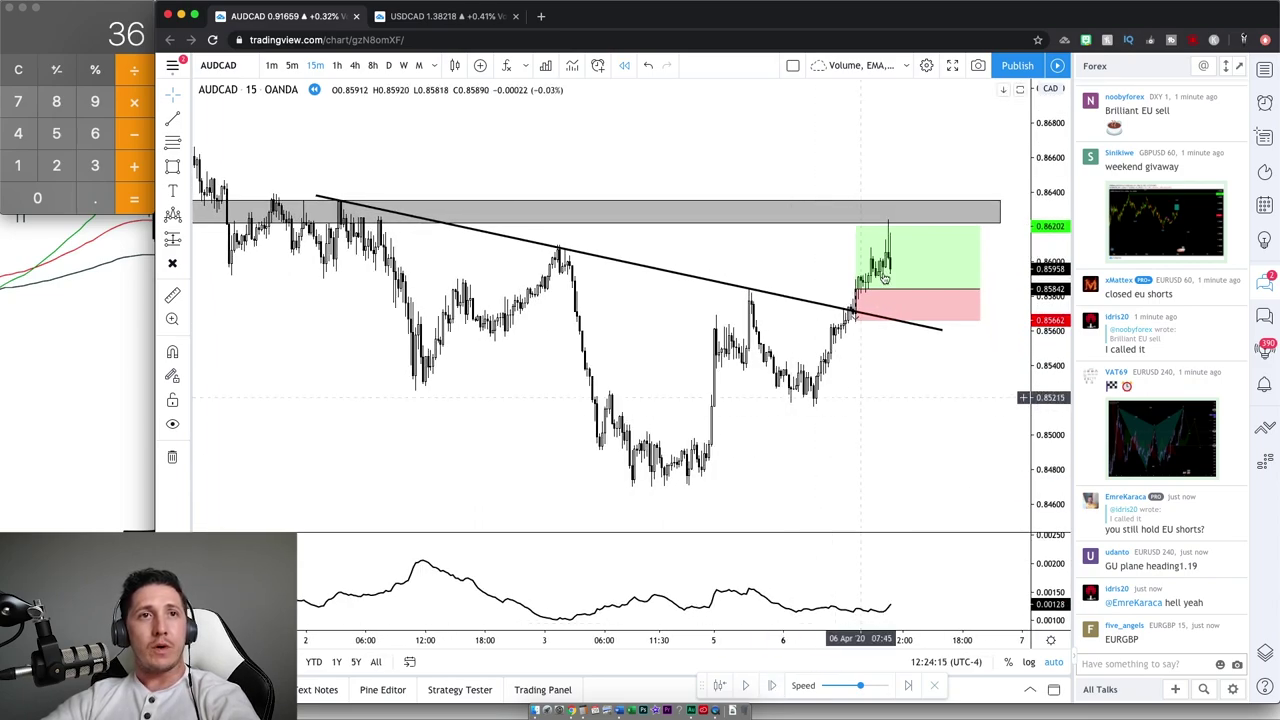
Step: Check the resistance zone's prices, then advance seven more candles until the 0.86202 target is tagged
left_click(890, 229)
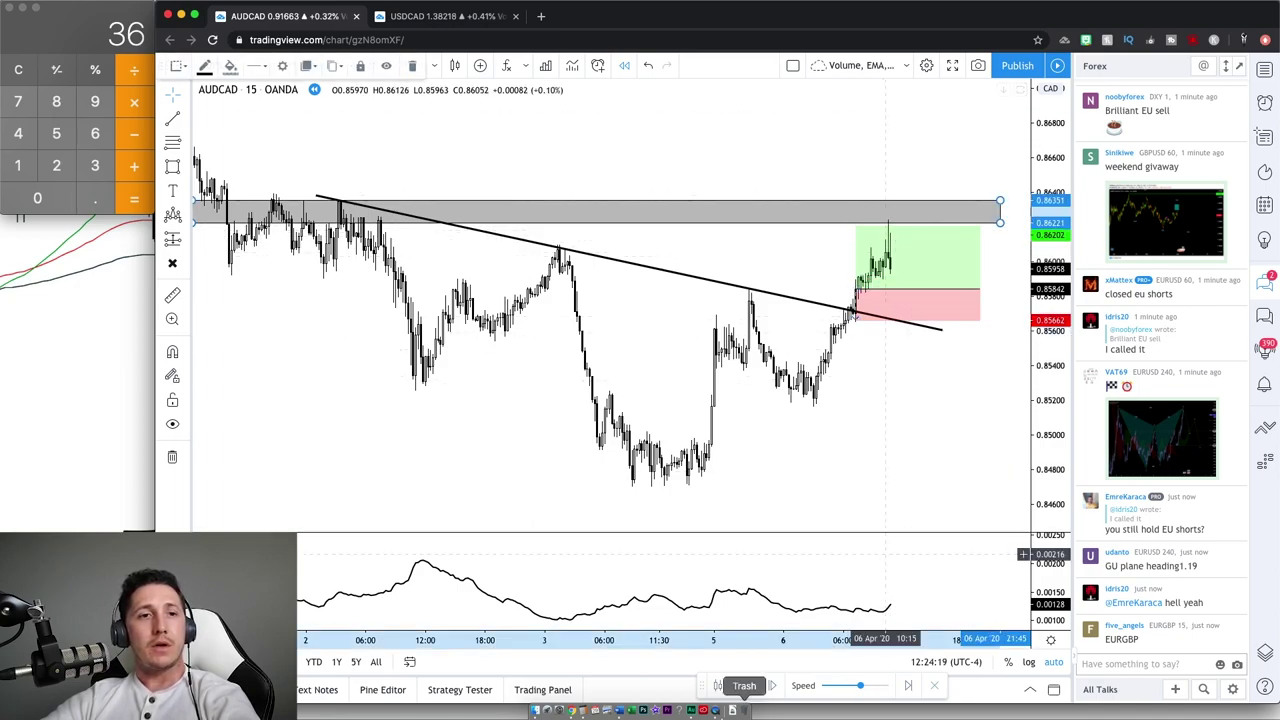
left_click(773, 690)
left_click(773, 690)
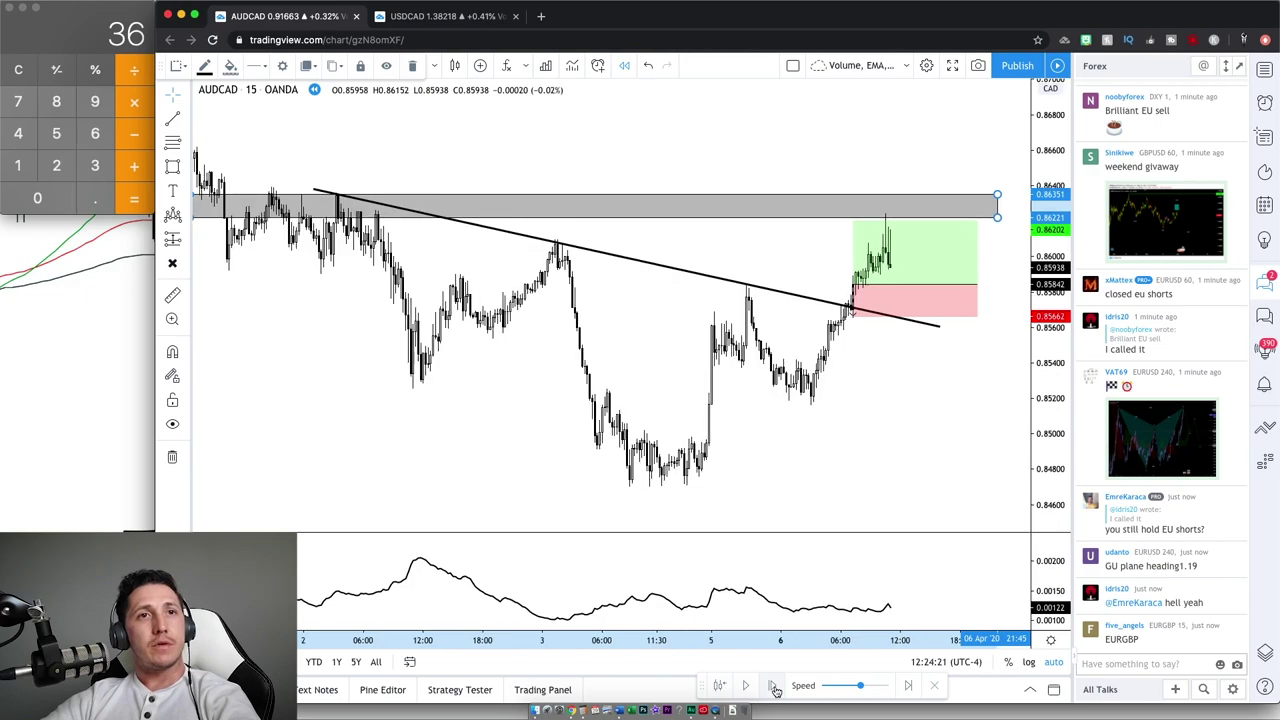
left_click(773, 690)
left_click(773, 690)
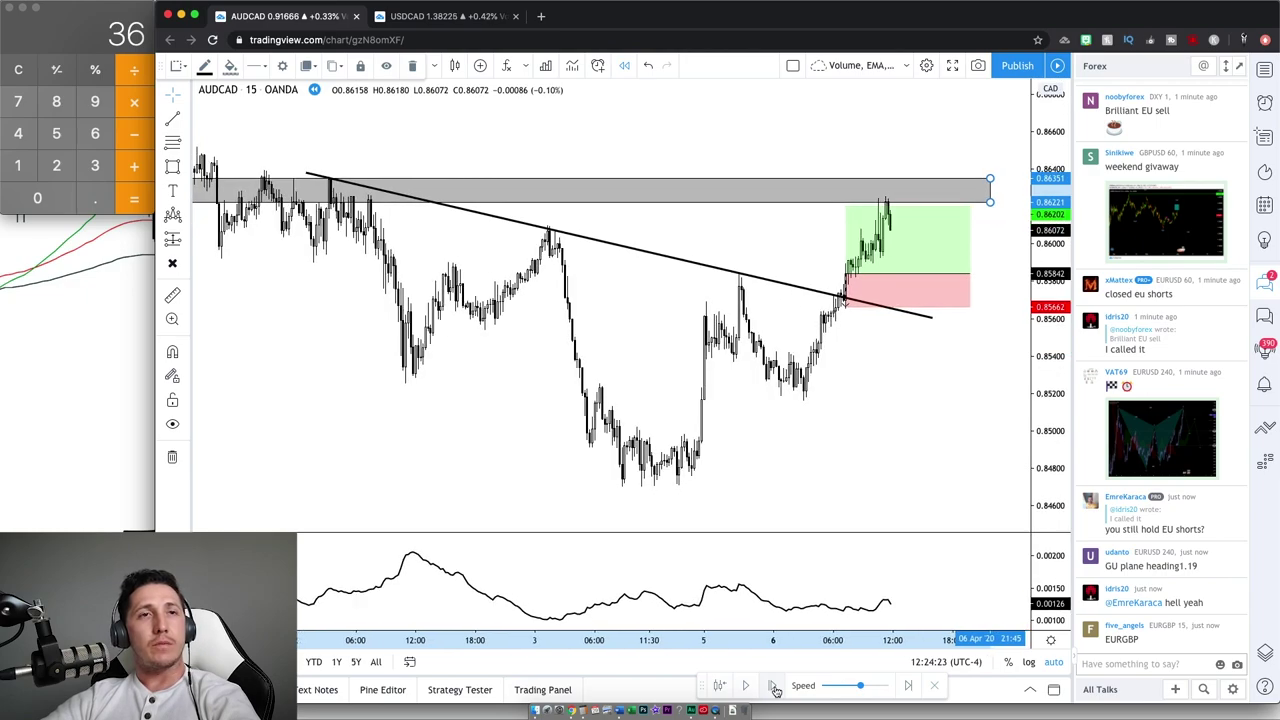
left_click(773, 690)
left_click(773, 690)
left_click(773, 690)
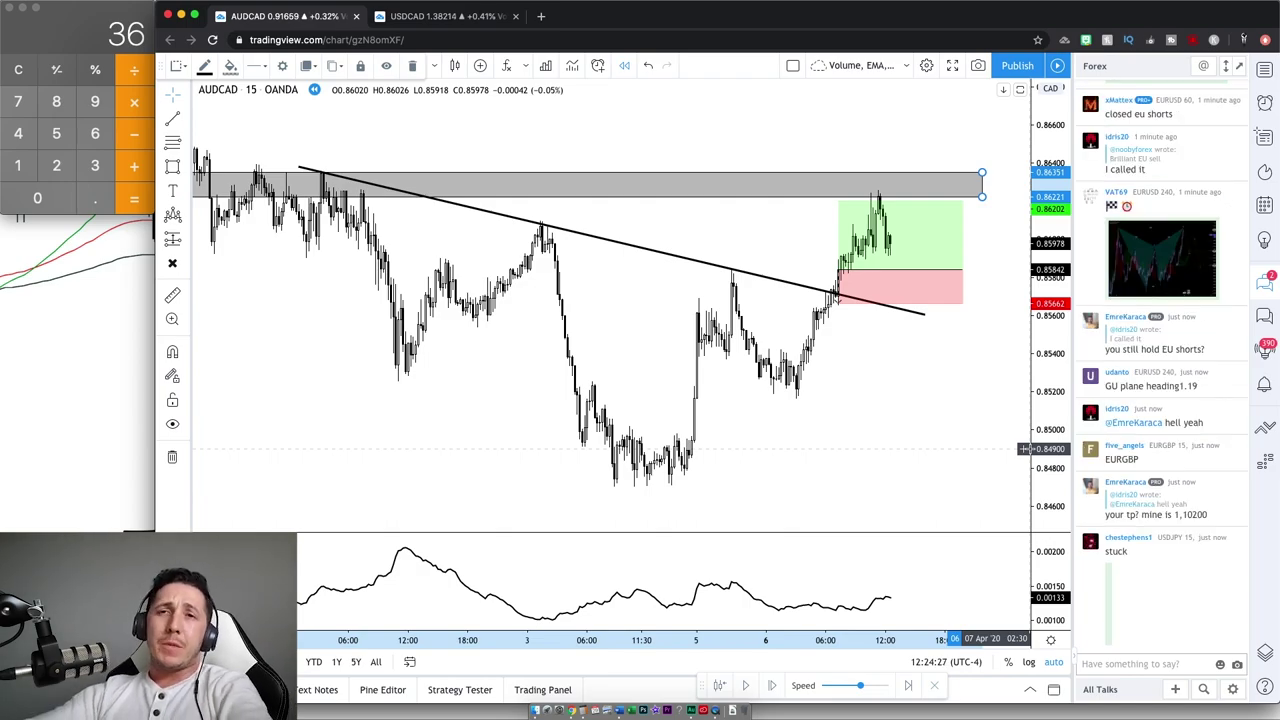
scroll(1024, 449, "down", 2)
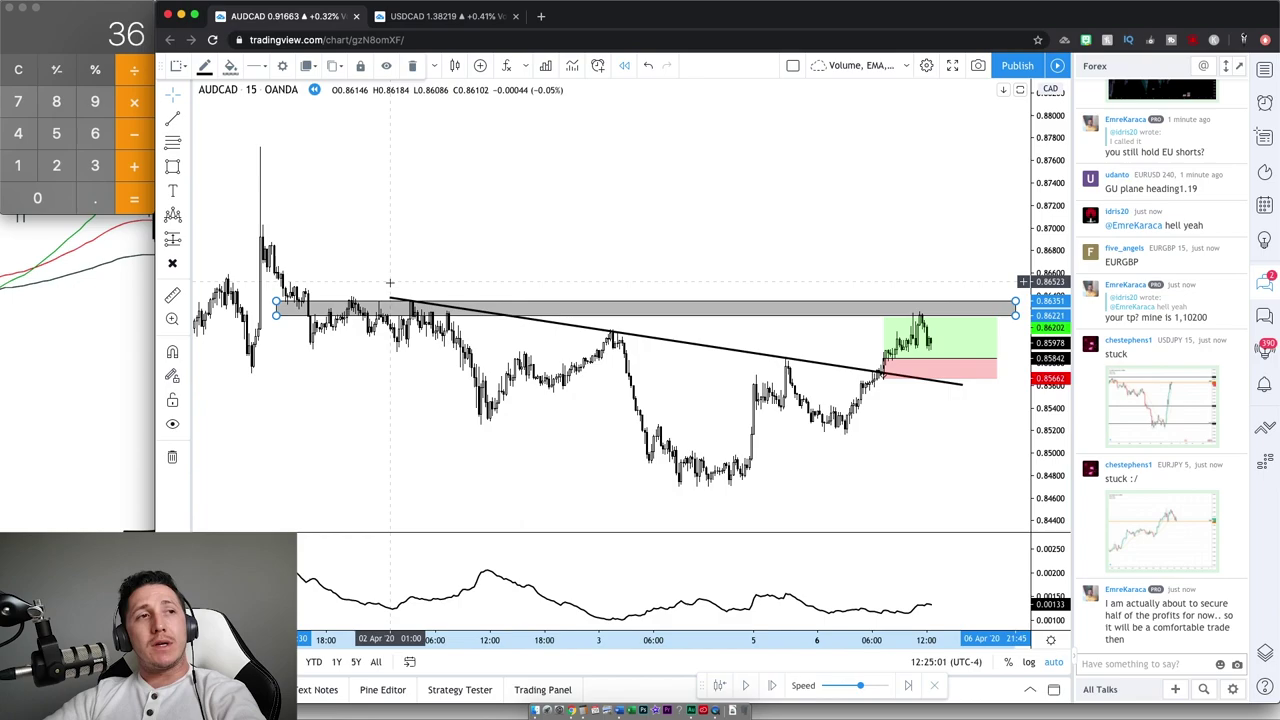
Step: Zoom out and pan the AUDCAD chart to reveal earlier history back to the 0.88 peak
scroll(893, 340, "down", 1)
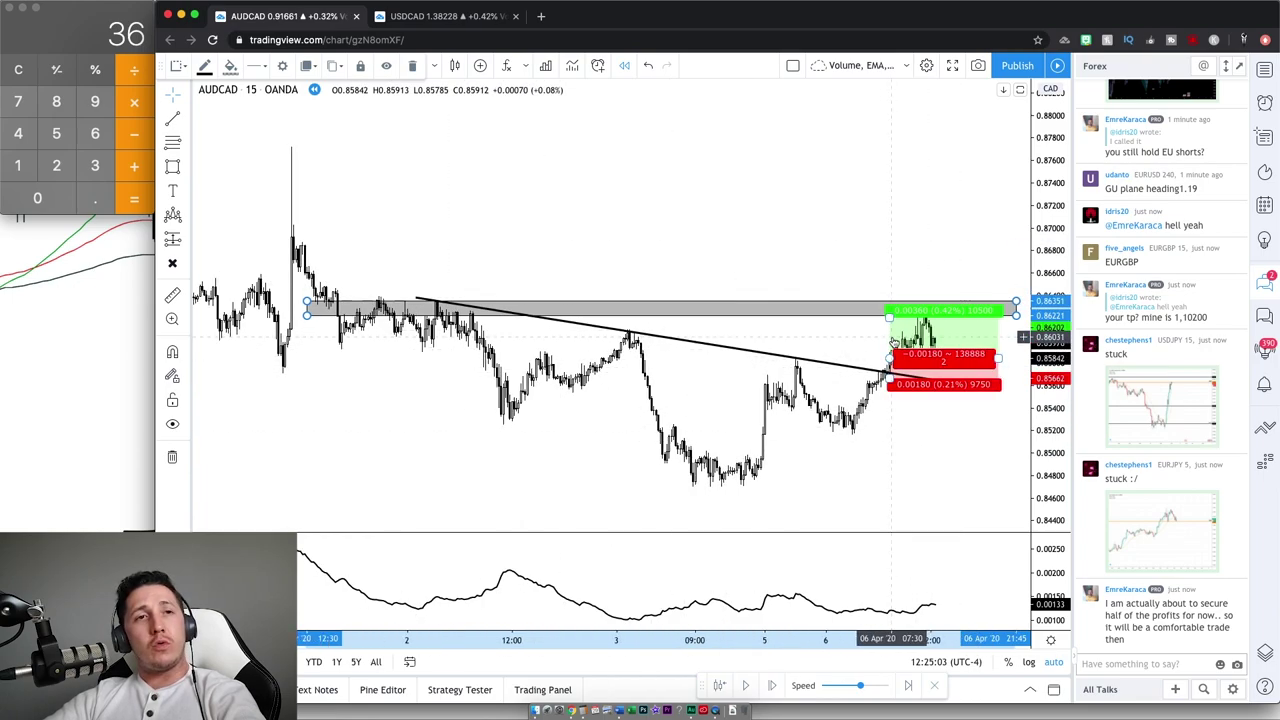
scroll(893, 340, "down", 3)
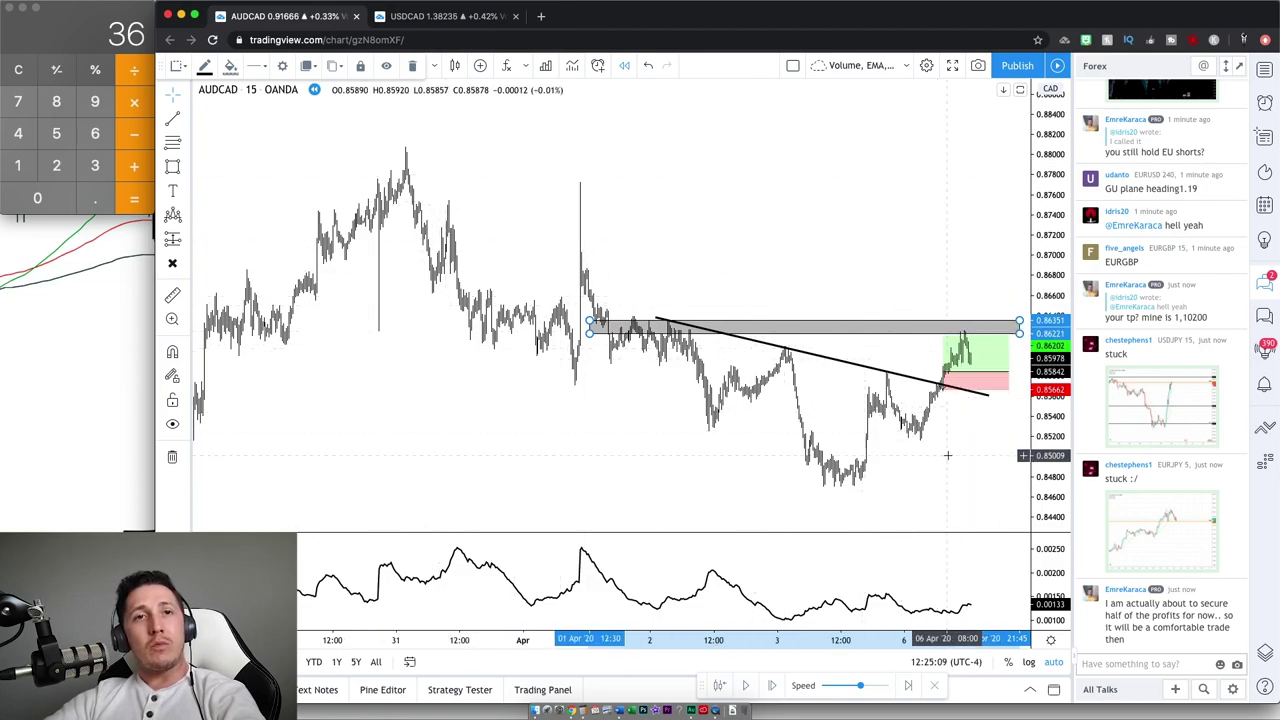
scroll(947, 455, "right", 3)
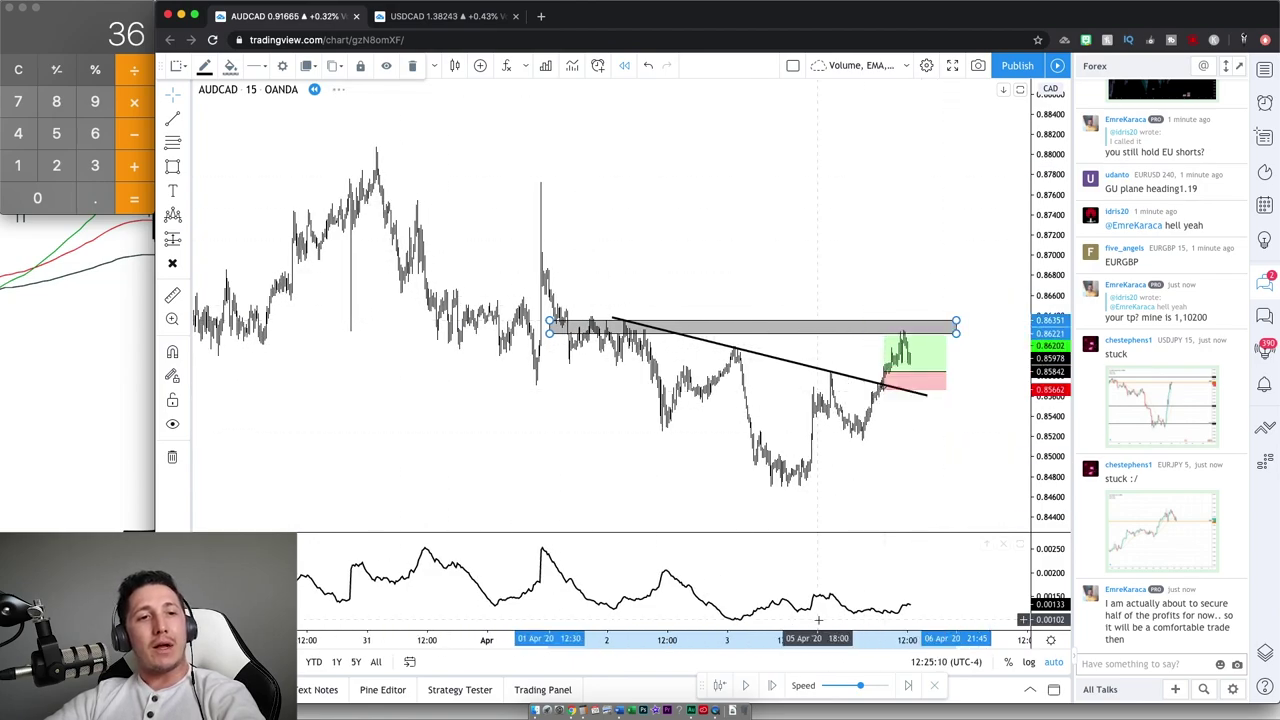
Step: Advance the replay twelve more candles beyond the 0.86202 target
left_click(773, 687)
left_click(773, 687)
left_click(773, 687)
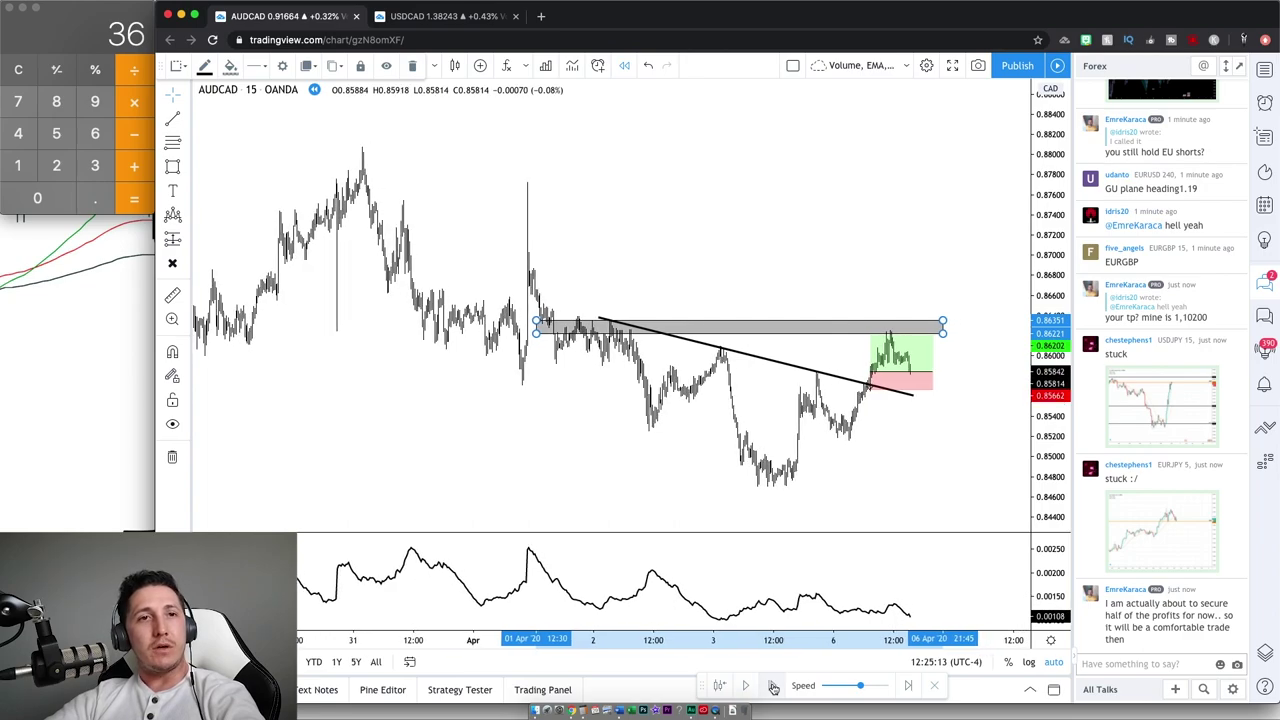
left_click(773, 687)
left_click(773, 687)
left_click(773, 687)
left_click(773, 687)
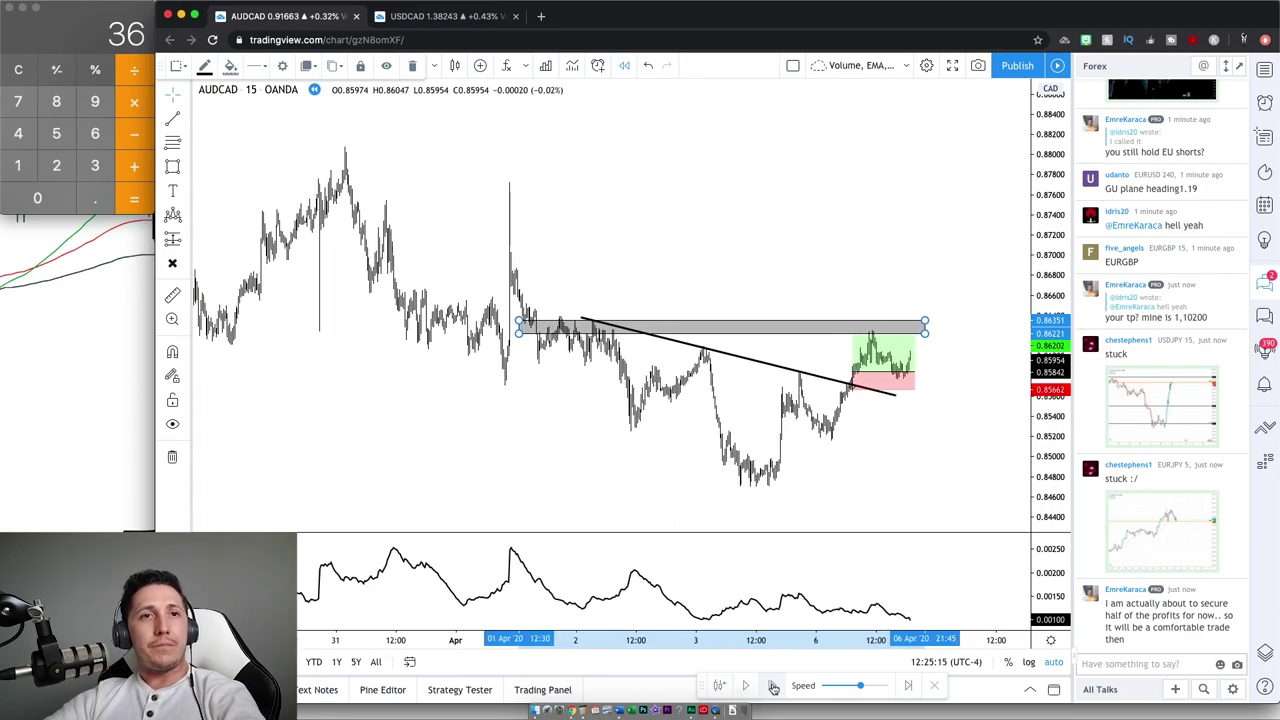
left_click(773, 687)
left_click(773, 687)
left_click(773, 687)
left_click(773, 687)
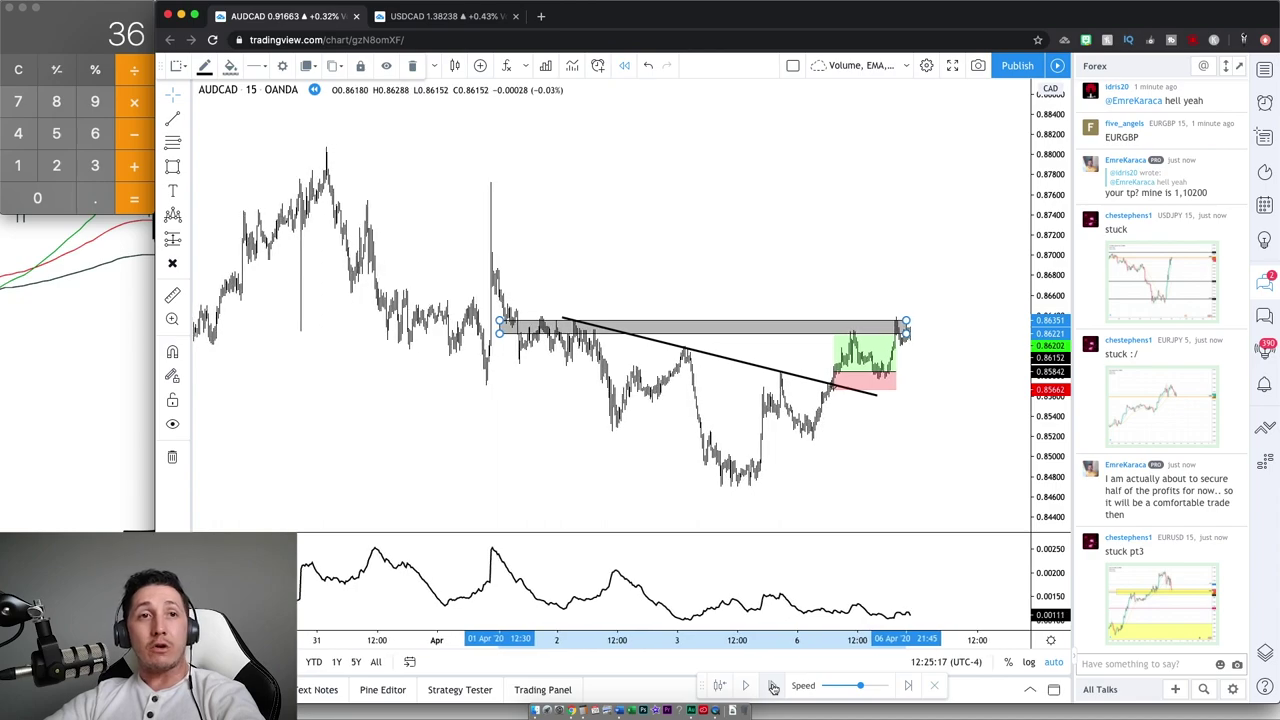
left_click(773, 687)
Step: Keep advancing the replay until price breaks above the grey resistance toward 0.870
left_click(773, 687)
left_click(773, 687)
left_click(773, 687)
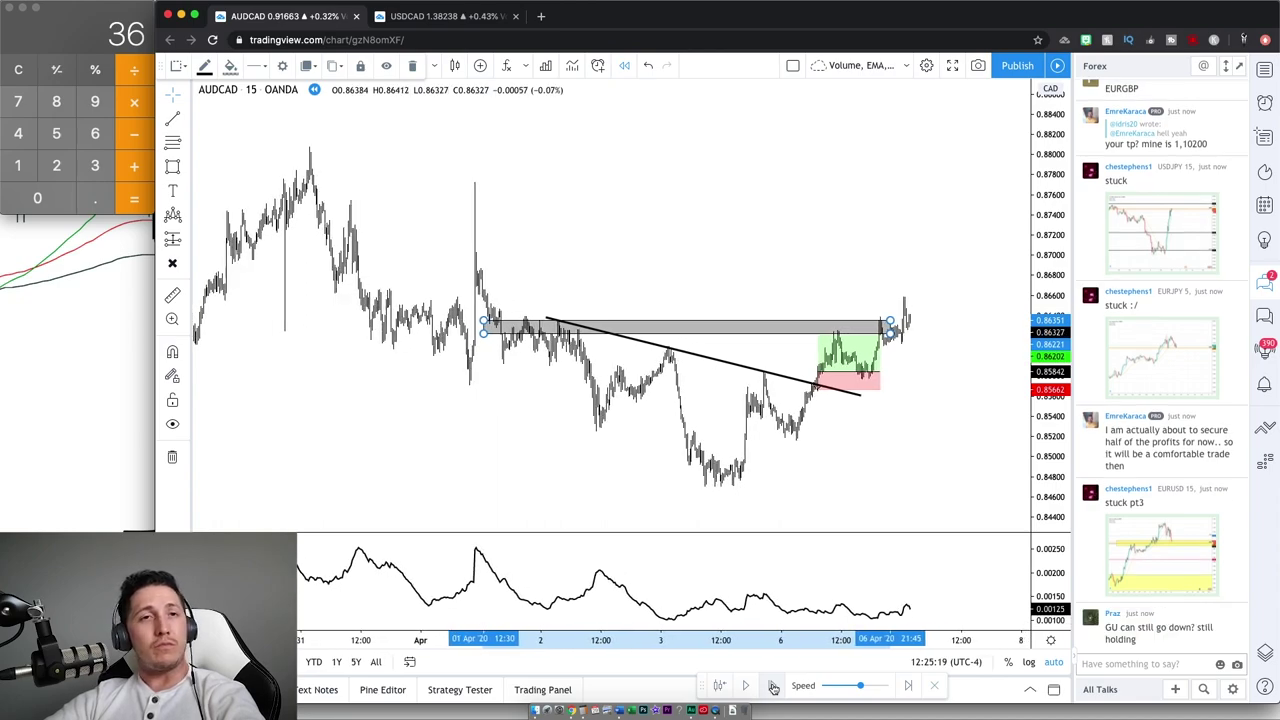
left_click(773, 687)
left_click(773, 687)
left_click(773, 687)
left_click(773, 687)
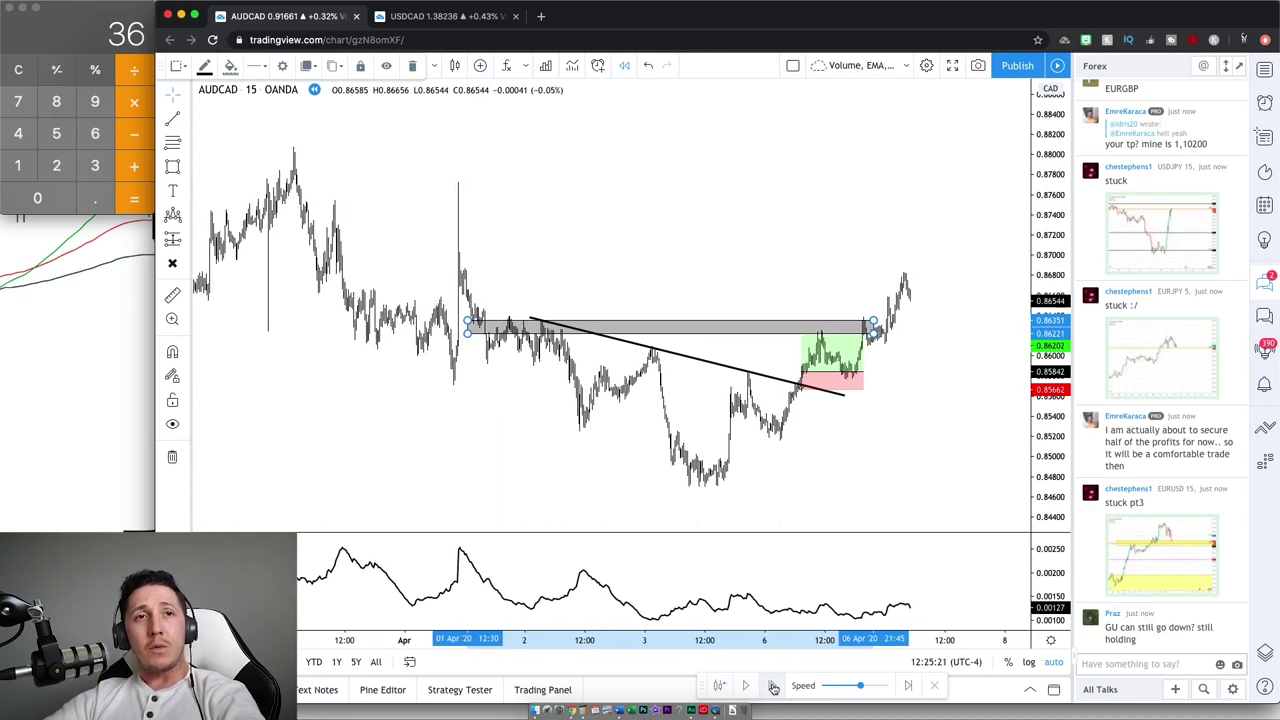
left_click(773, 687)
left_click(773, 687)
left_click(773, 687)
left_click(773, 687)
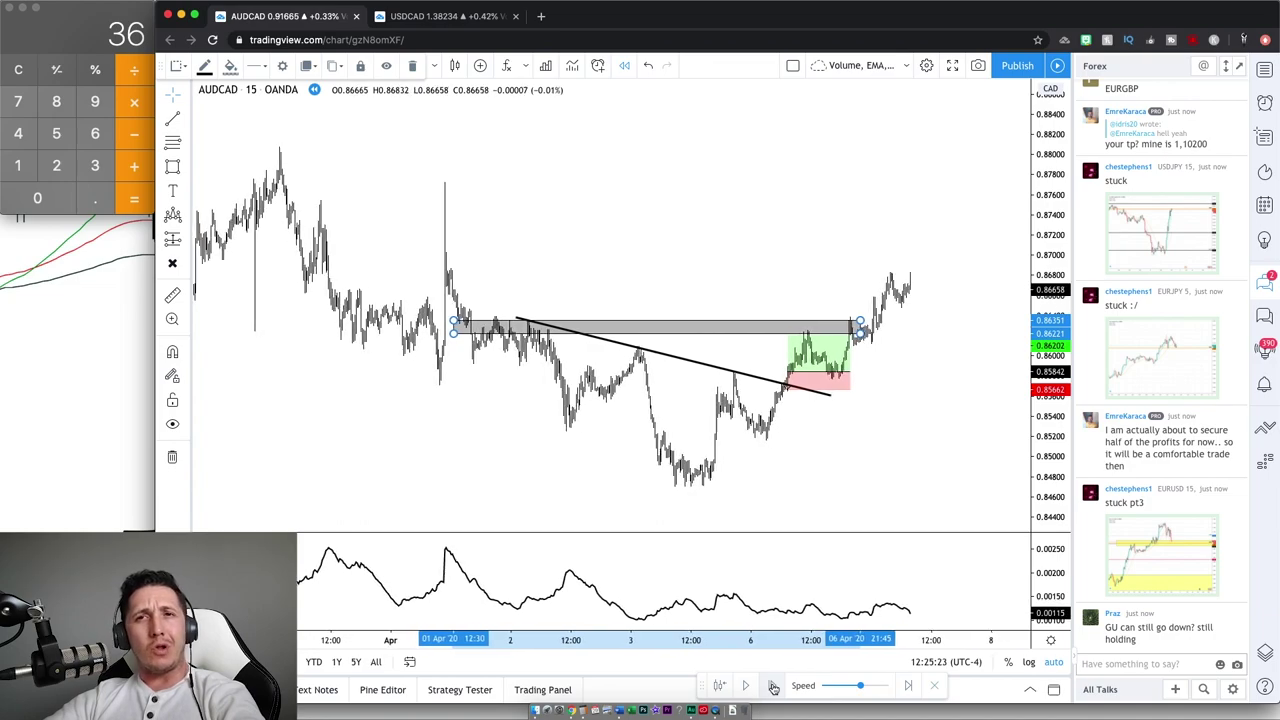
left_click(773, 687)
left_click(773, 687)
left_click(773, 687)
left_click(773, 687)
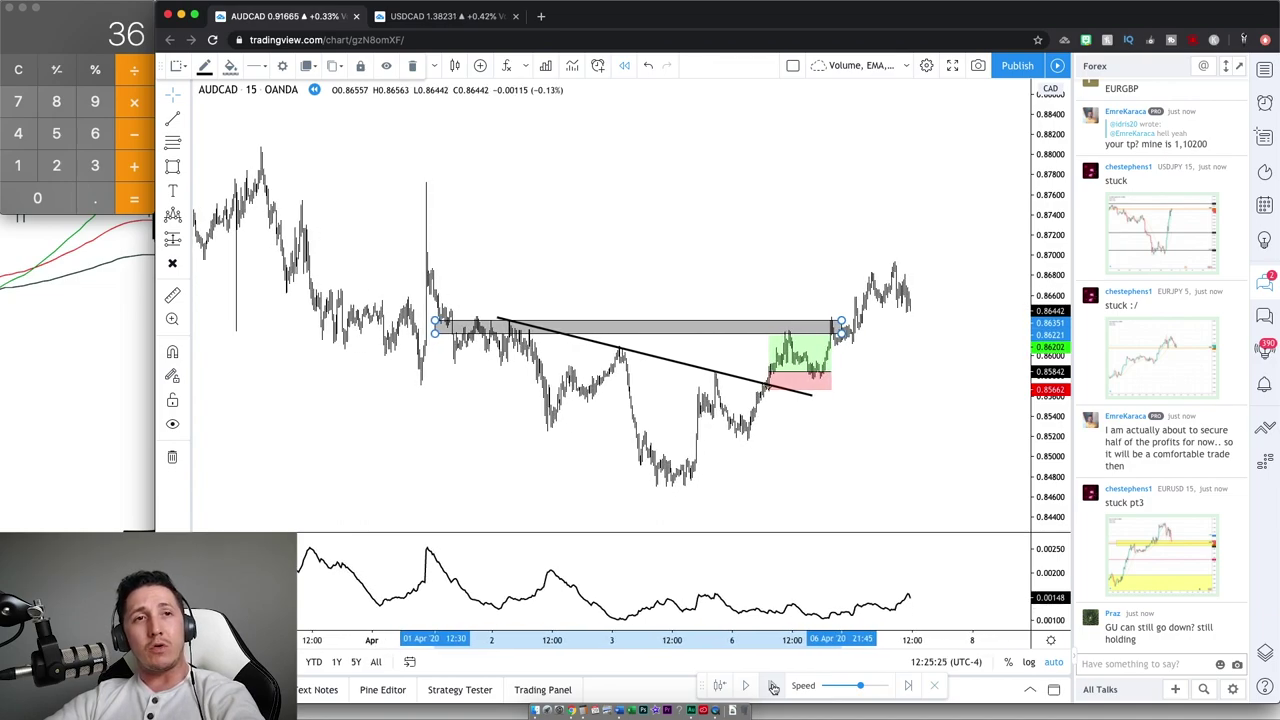
left_click(773, 687)
left_click(773, 687)
left_click(773, 687)
left_click(773, 687)
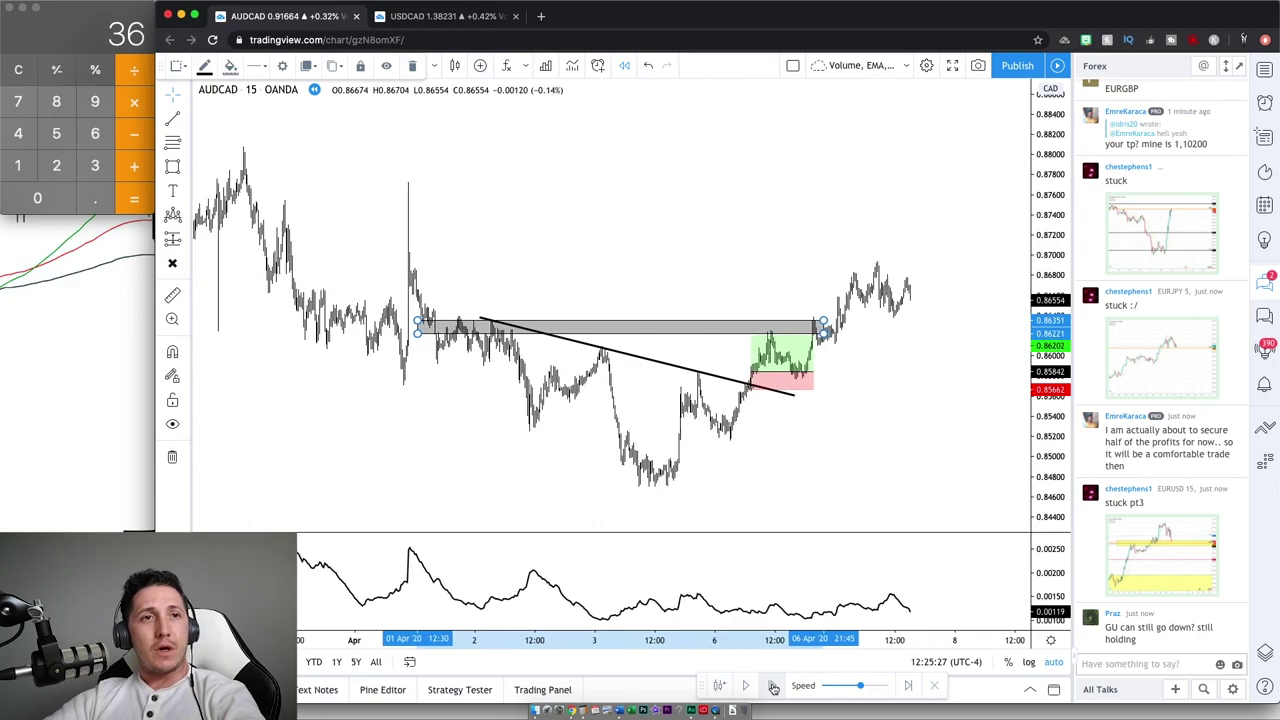
left_click(773, 687)
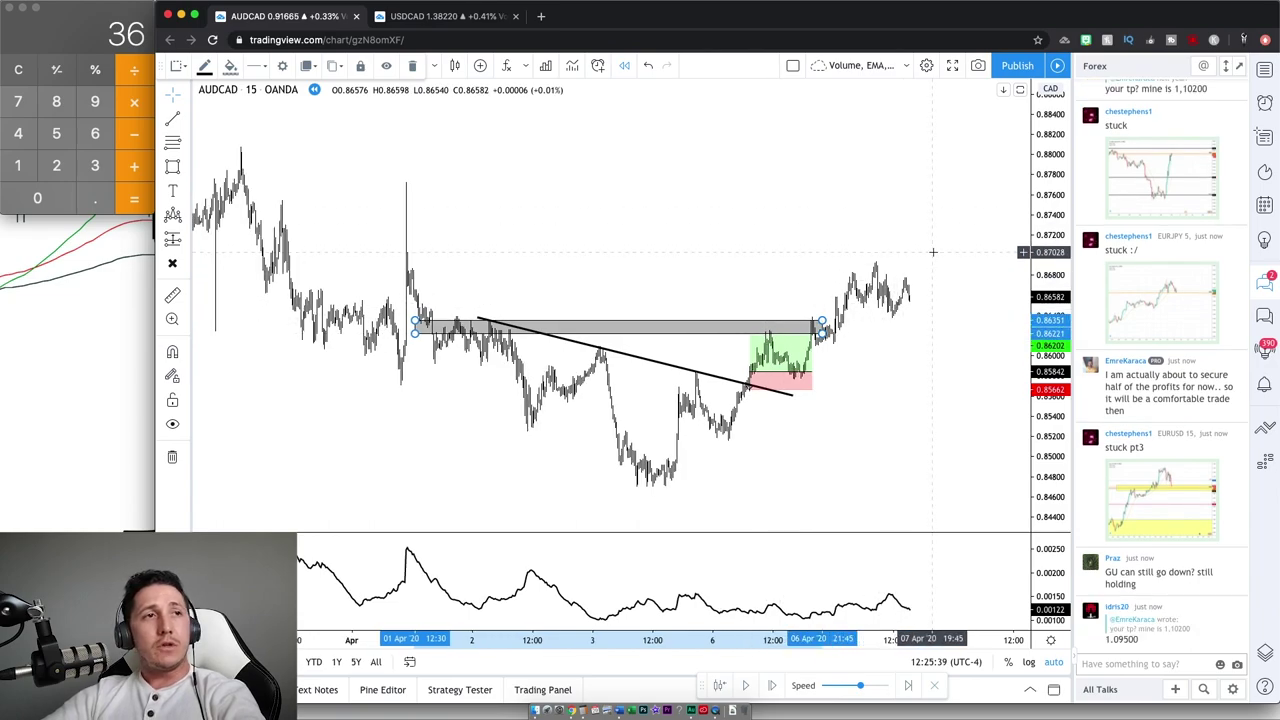
scroll(933, 252, "up", 3)
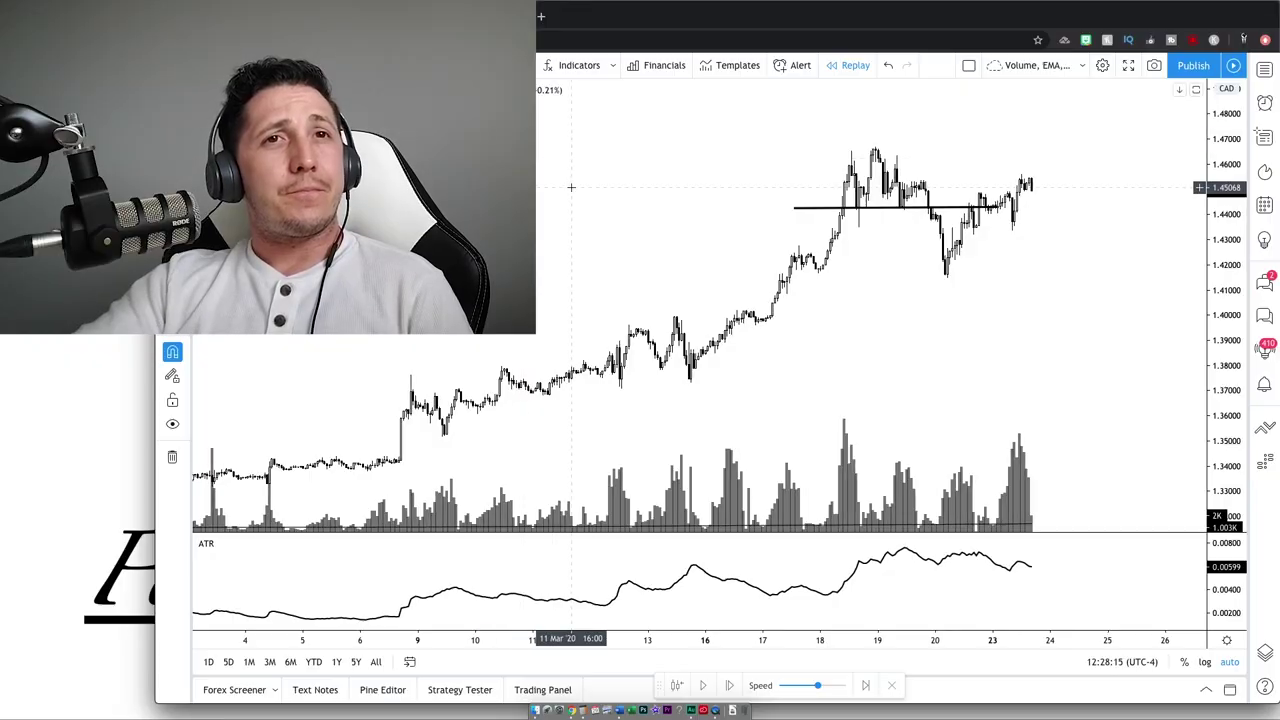
scroll(886, 334, "down", 1)
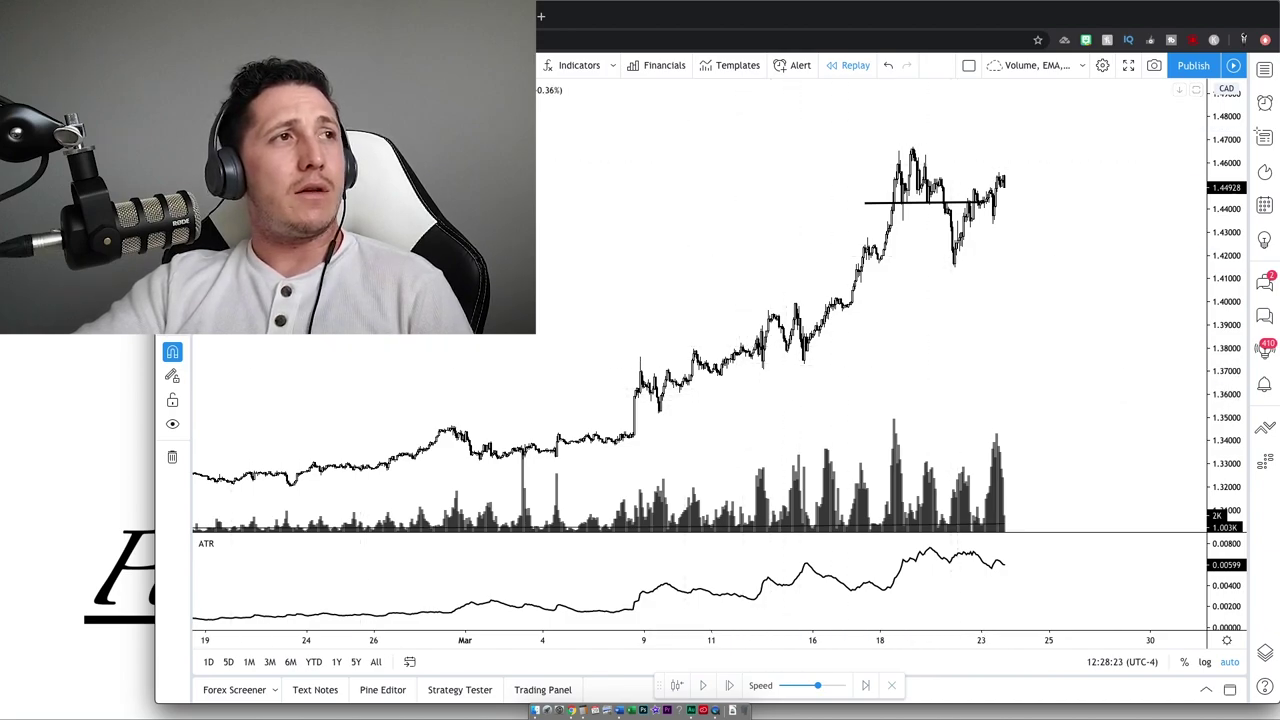
left_click(172, 320)
left_click(228, 260)
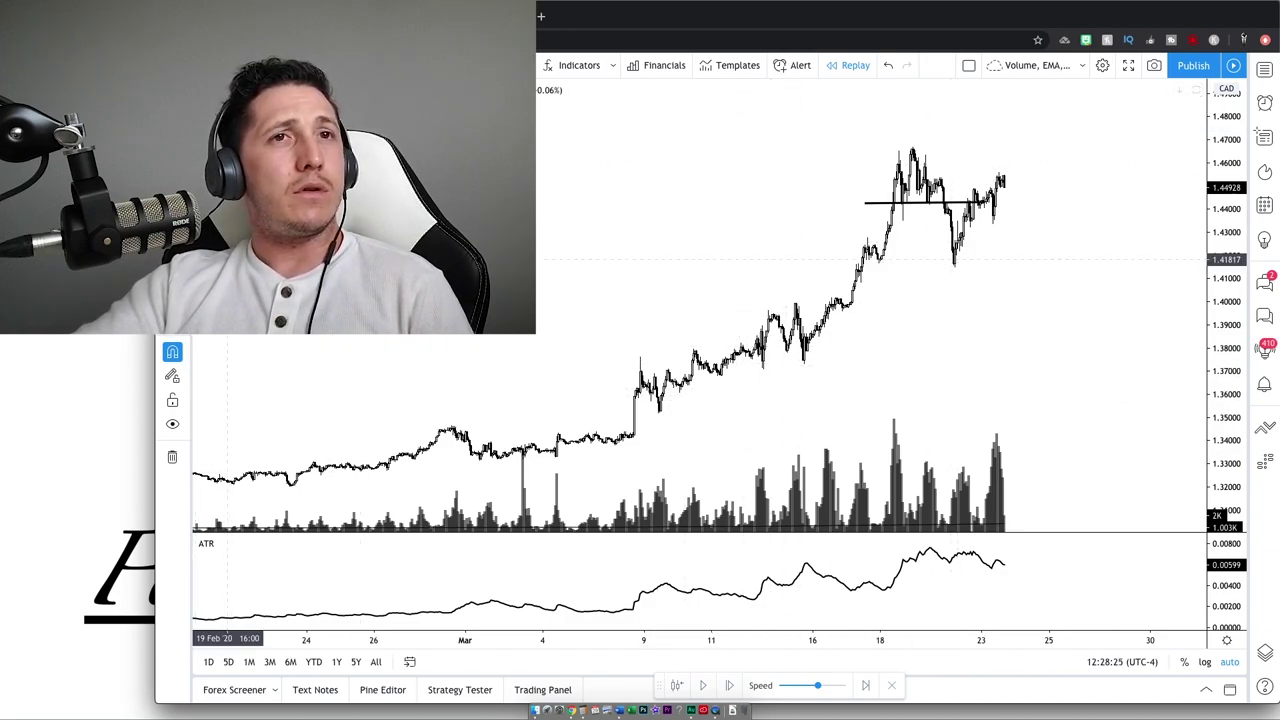
left_click(945, 203)
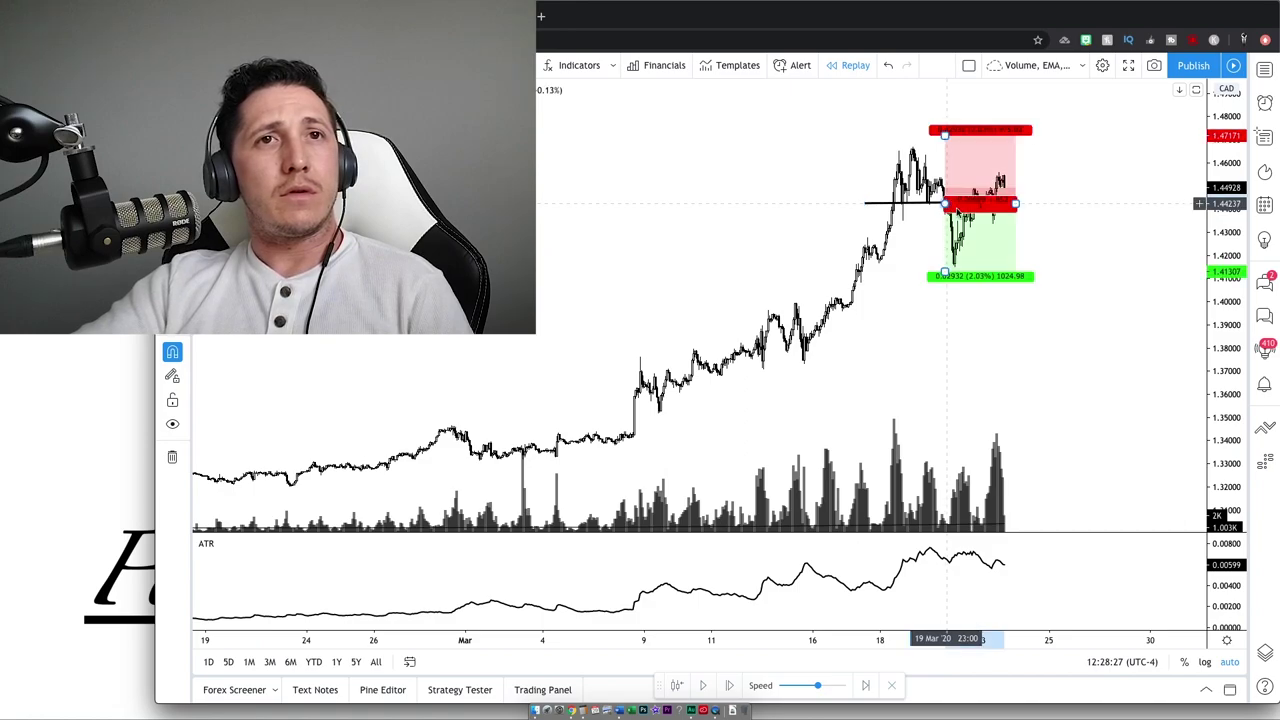
left_click_drag(945, 274, 960, 389)
scroll(600, 420, "down", 1)
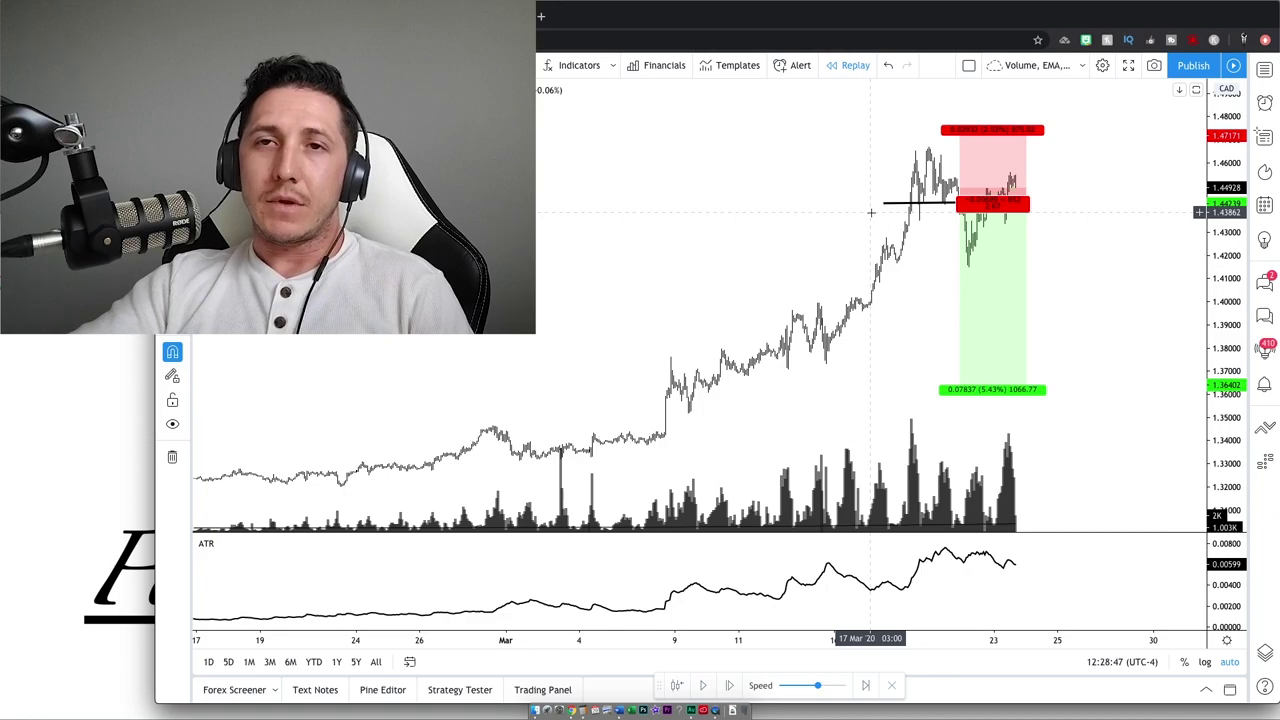
scroll(997, 277, "up", 3)
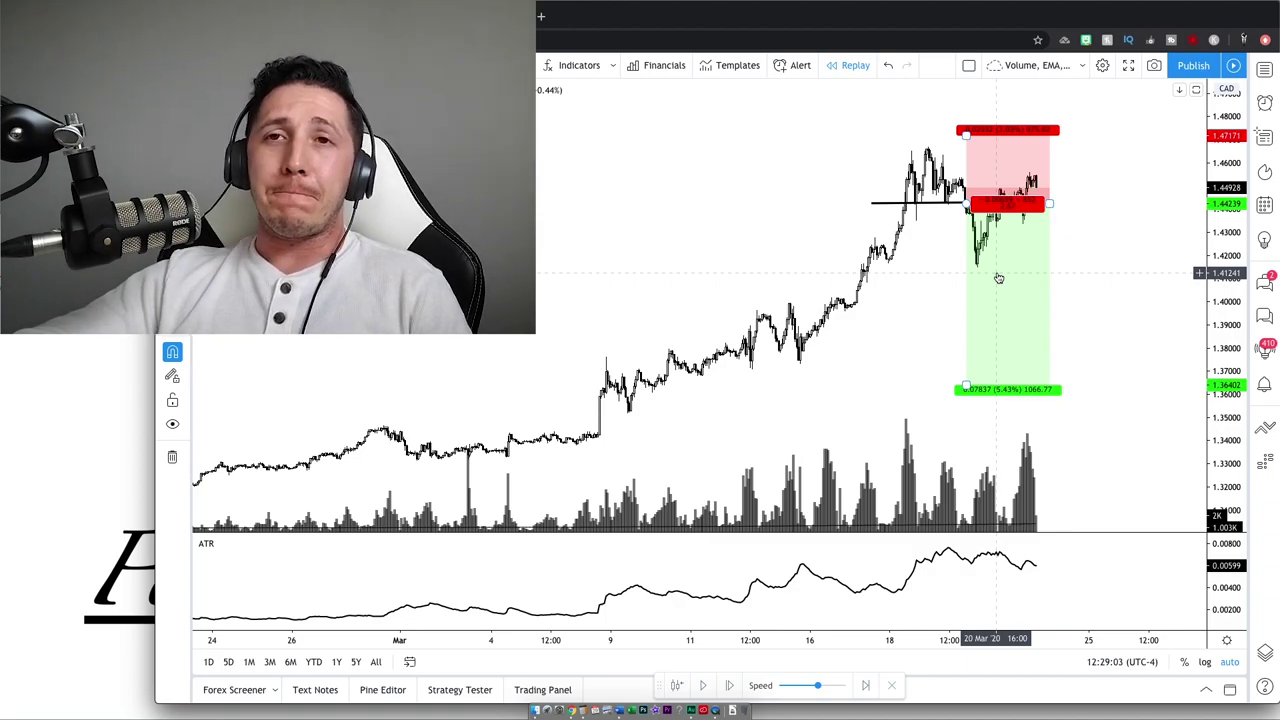
left_click_drag(965, 389, 966, 265)
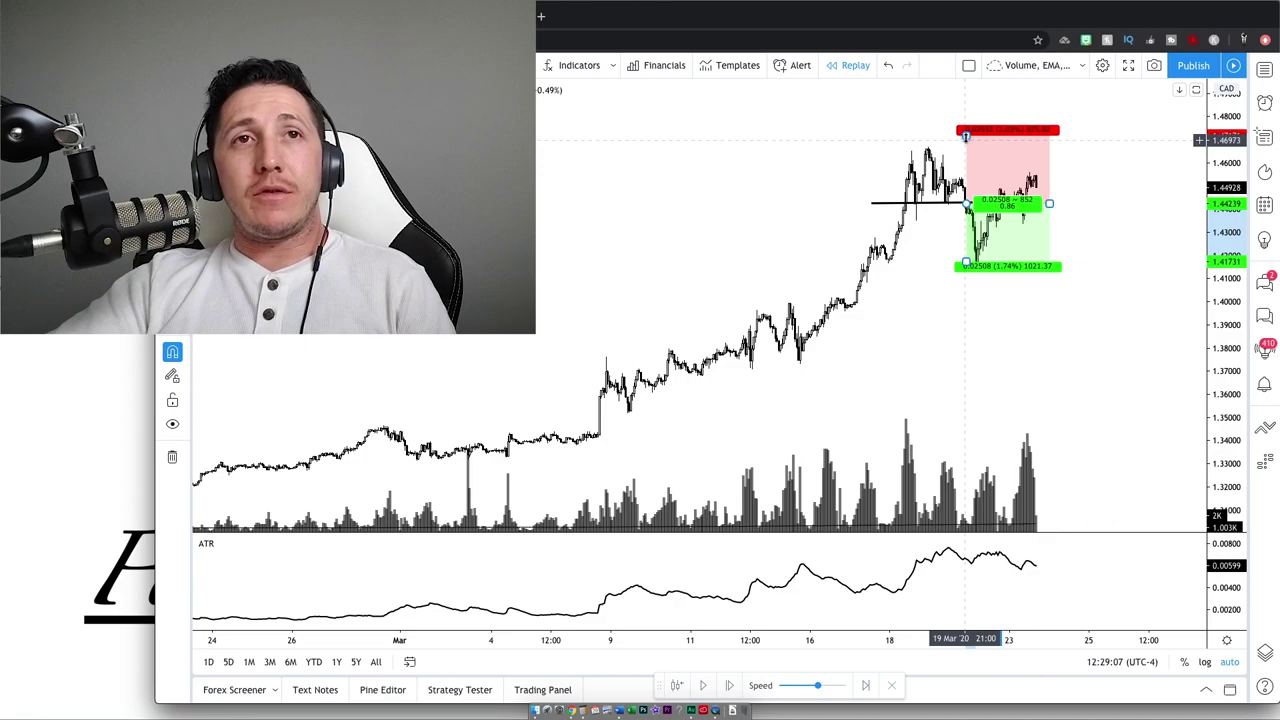
left_click_drag(965, 131, 966, 198)
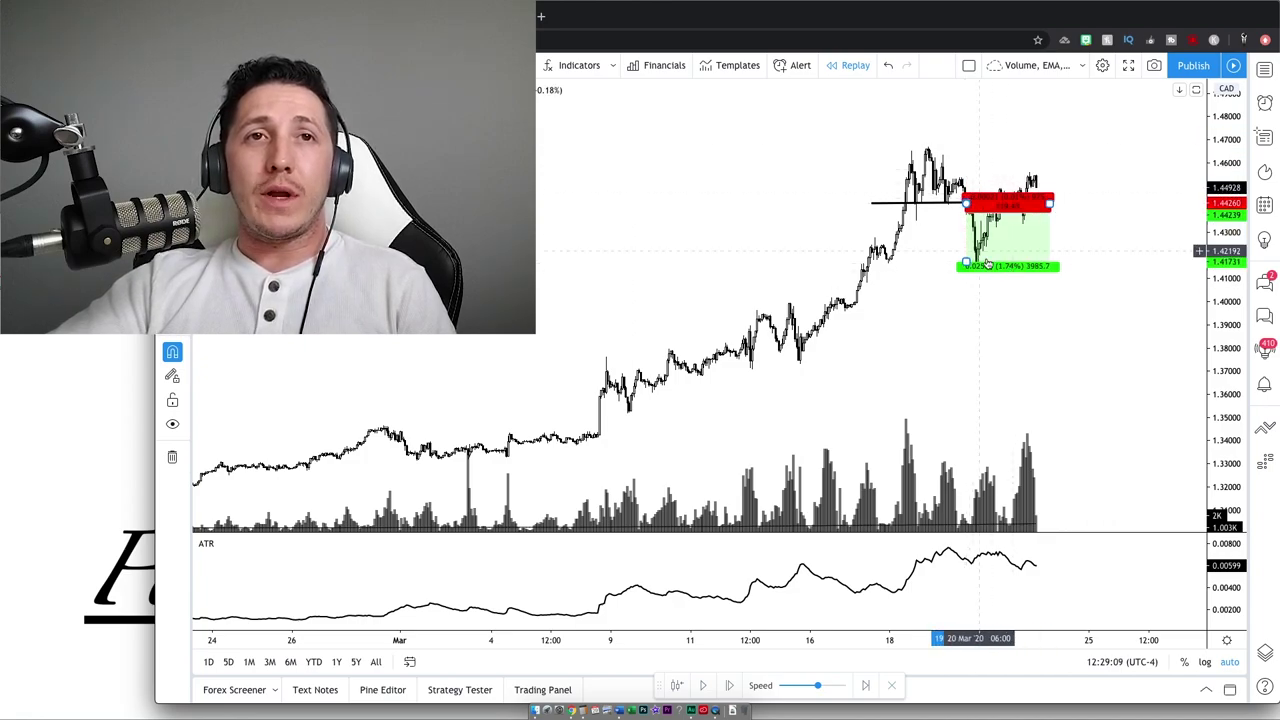
key("Delete")
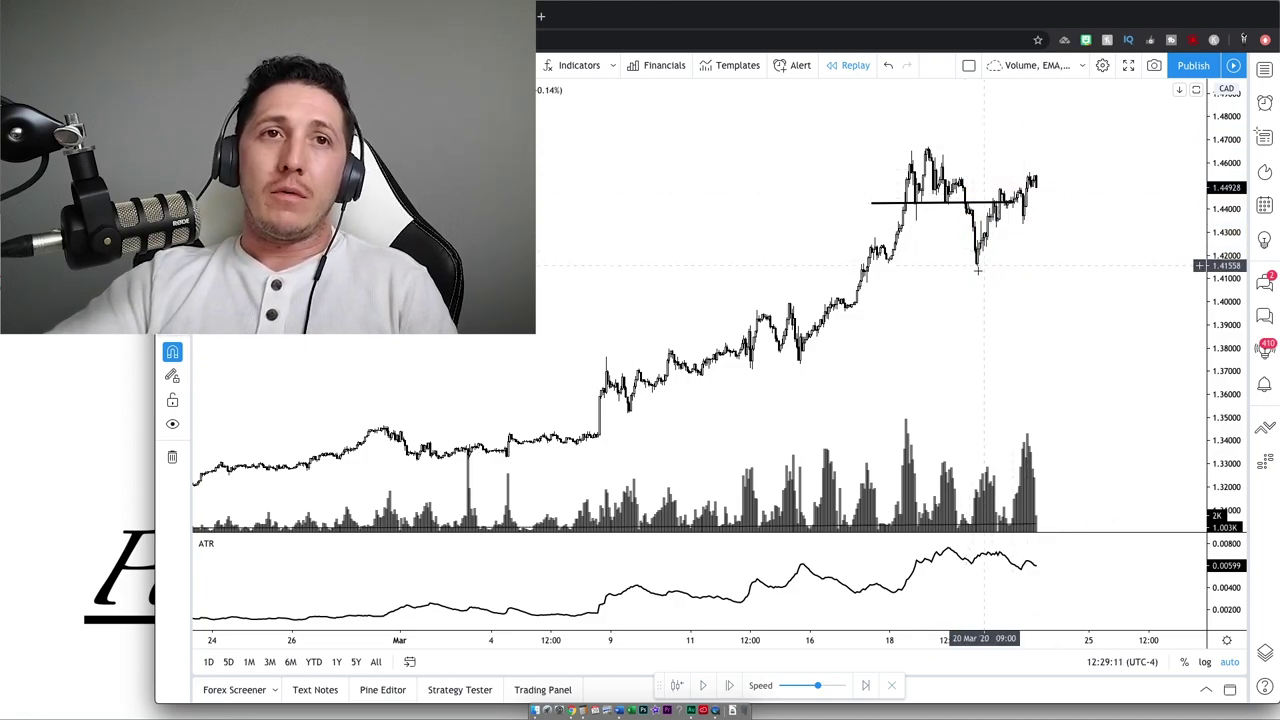